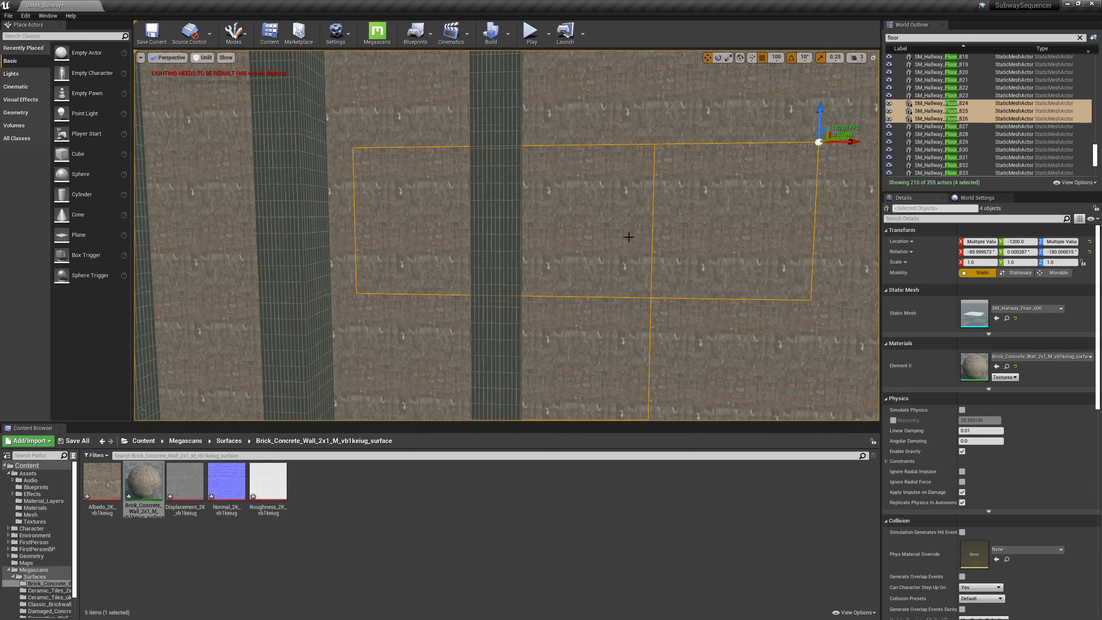
# Step: Create a new material named Brick_Concrete_Projection in the Brick_Concrete_Wall_2x1_M_vb1keiug_surface folder
pyautogui.click(498, 543)
pyautogui.rightClick(350, 493)
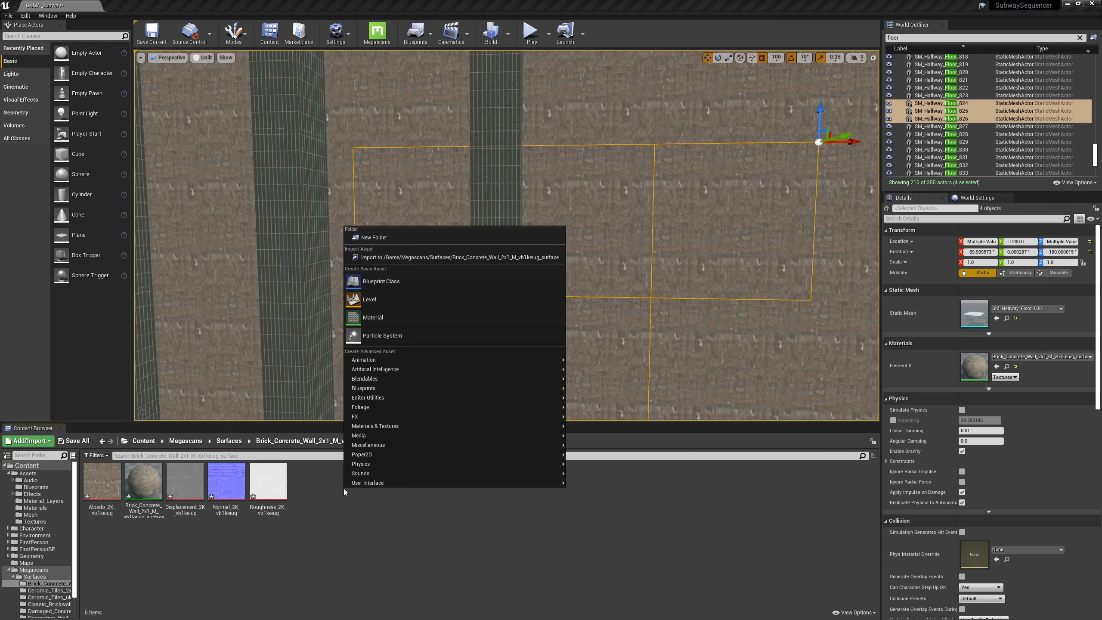
pyautogui.click(387, 317)
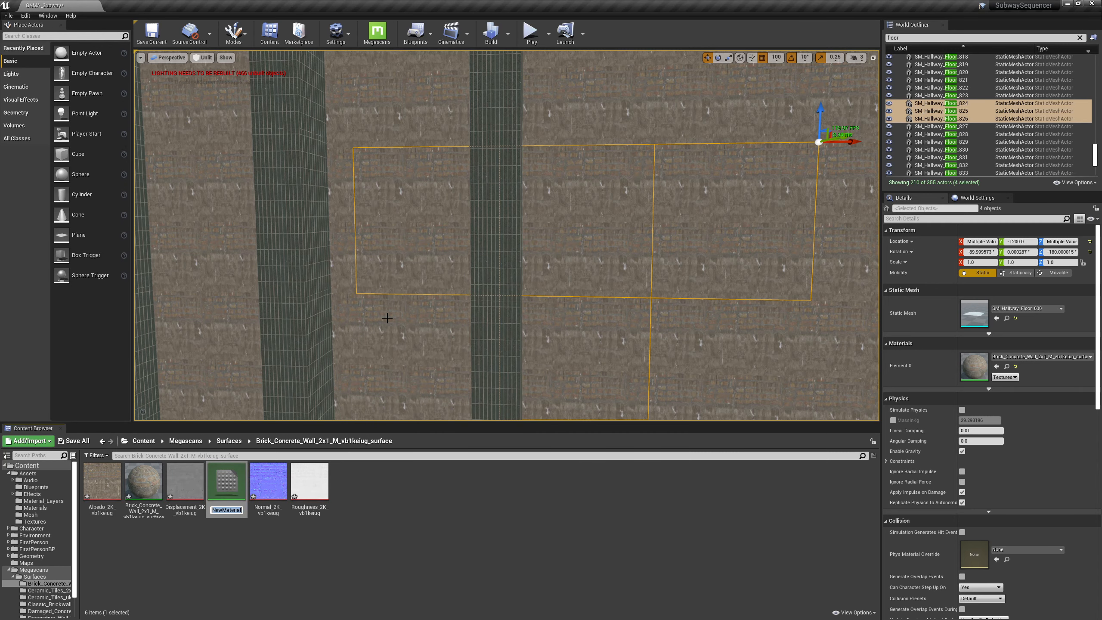
pyautogui.write('Bric')
pyautogui.write('k_Concrete')
pyautogui.write('_')
pyautogui.write('P')
pyautogui.write('rojections')
pyautogui.press('Return')
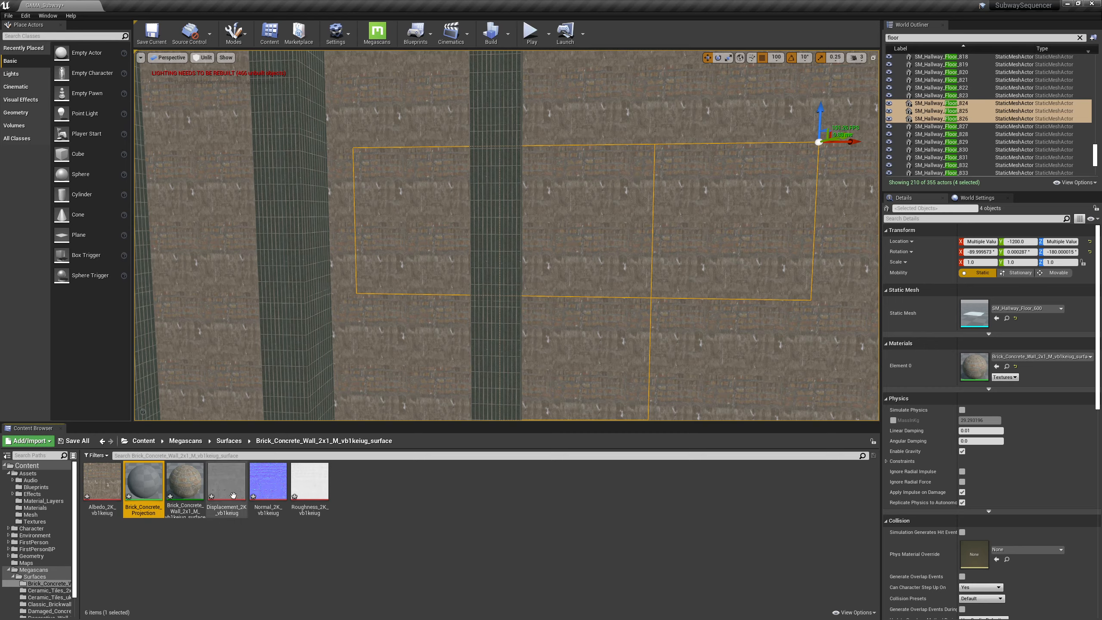
# Step: Open the new material for editing and add the albedo, displacement, normal and roughness textures to its graph
pyautogui.doubleClick(143, 481)
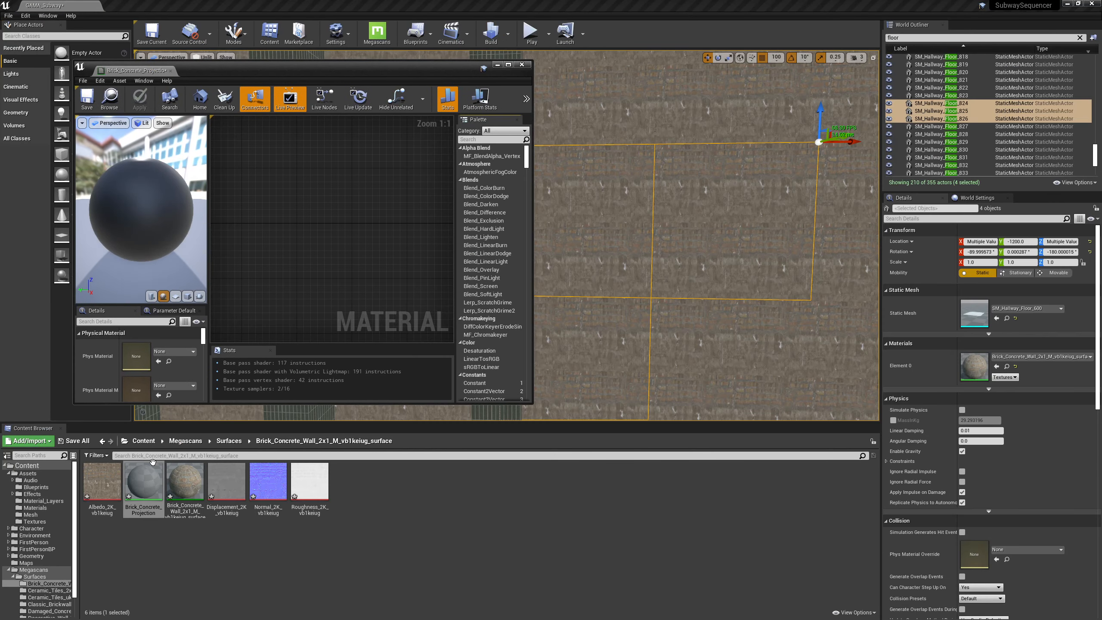
pyautogui.click(102, 481)
pyautogui.keyDown('ctrl'); pyautogui.click(220, 479); pyautogui.keyUp('ctrl')
pyautogui.keyDown('ctrl'); pyautogui.click(269, 481); pyautogui.keyUp('ctrl')
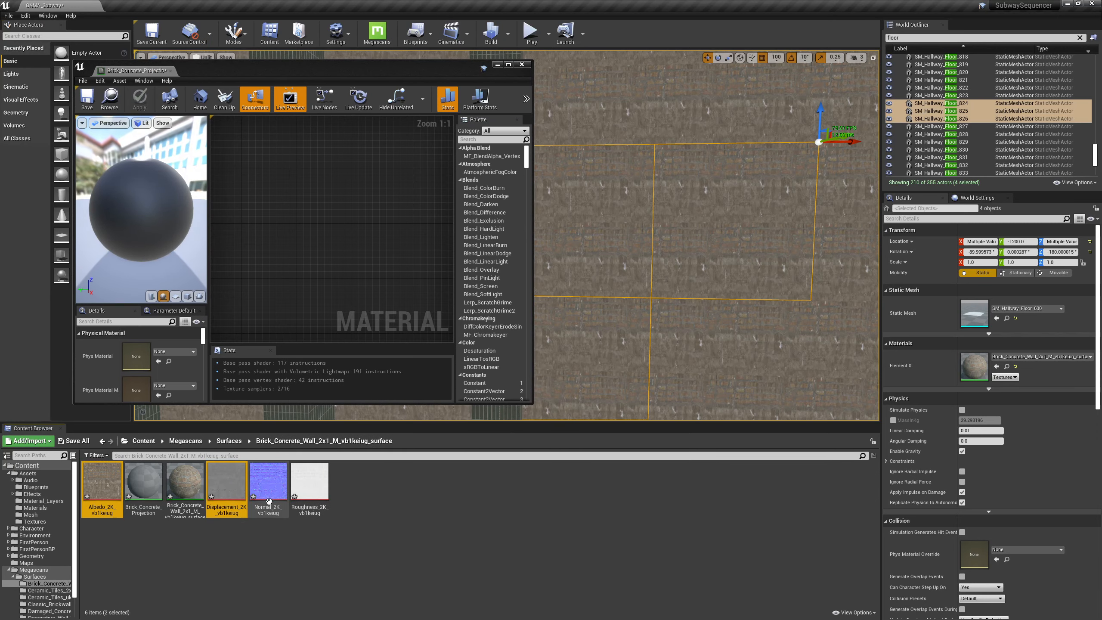
pyautogui.keyDown('ctrl'); pyautogui.click(310, 483); pyautogui.keyUp('ctrl')
pyautogui.moveTo(310, 485); pyautogui.dragTo(336, 215)
pyautogui.moveTo(438, 68); pyautogui.dragTo(367, 1)
# Step: Spread out the overlapping texture samples and delete the displacement sample
pyautogui.moveTo(519, 272); pyautogui.dragTo(409, 465)
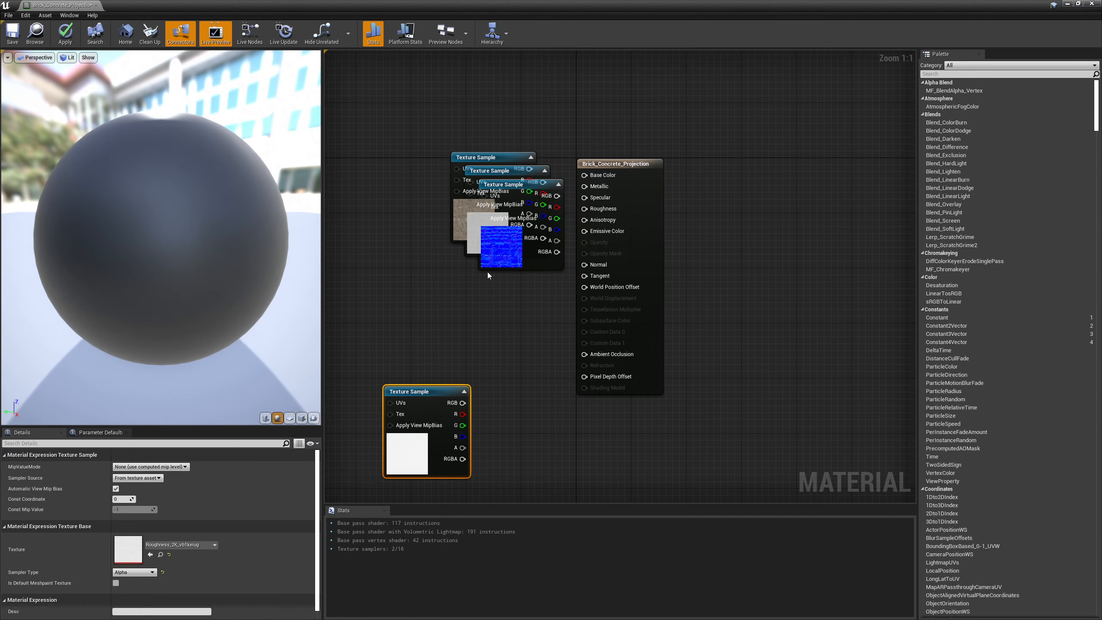
pyautogui.moveTo(490, 262); pyautogui.dragTo(423, 380)
pyautogui.moveTo(482, 235); pyautogui.dragTo(402, 193)
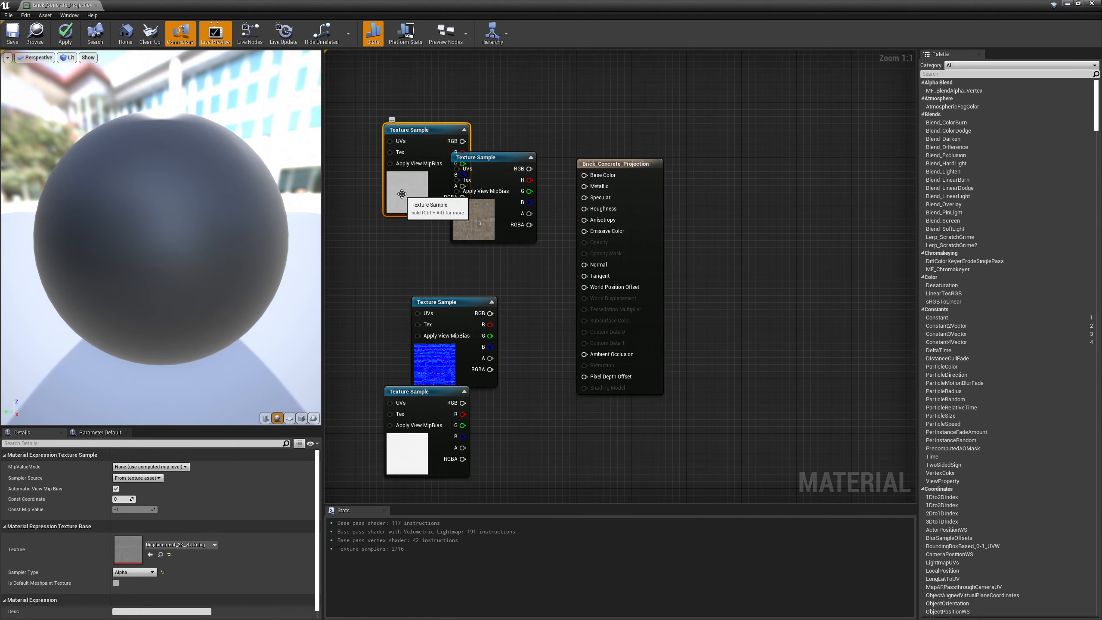
pyautogui.press('Delete')
pyautogui.moveTo(464, 209); pyautogui.dragTo(383, 171)
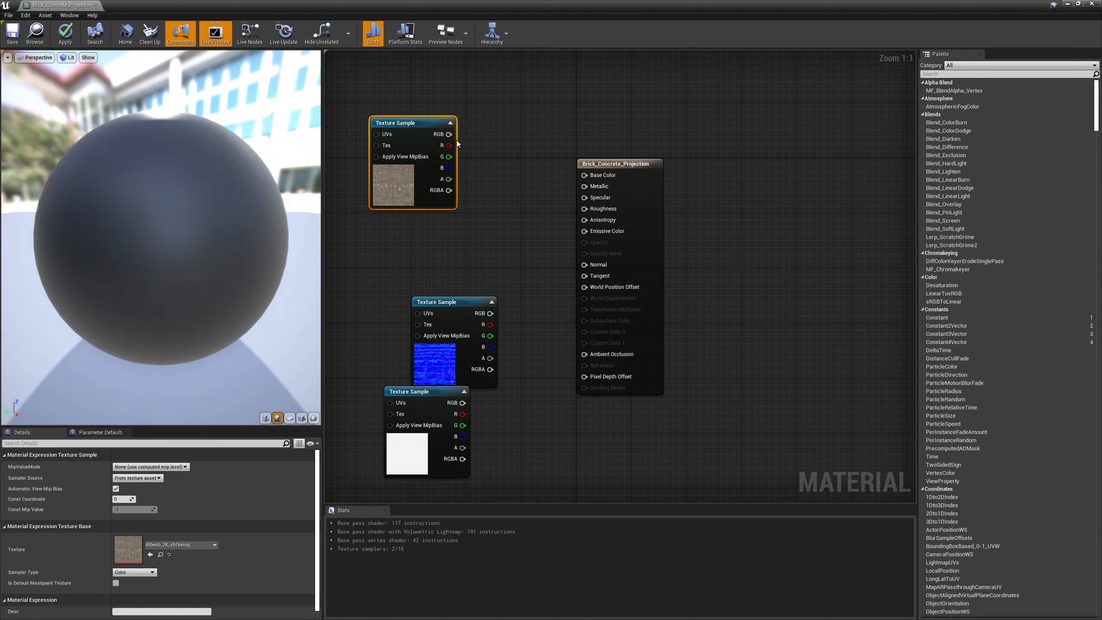
# Step: Connect the albedo sample to Base Color, roughness to Roughness and normal to Normal, and stack the three samples in a column
pyautogui.moveTo(449, 134); pyautogui.dragTo(585, 175)
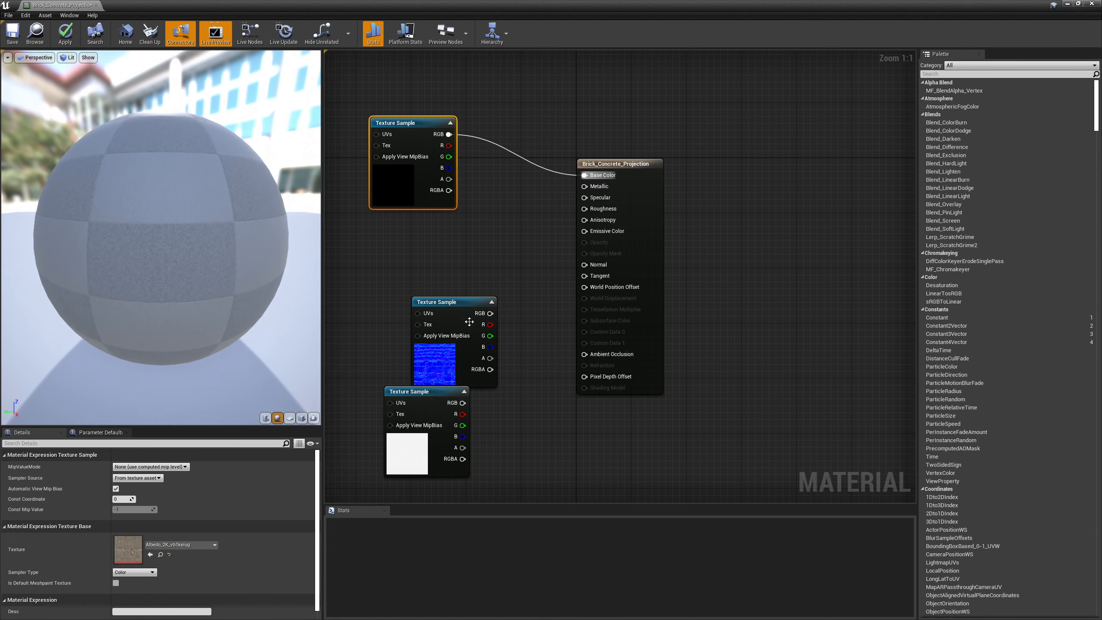
pyautogui.moveTo(492, 317); pyautogui.dragTo(584, 264)
pyautogui.moveTo(462, 403); pyautogui.dragTo(584, 208)
pyautogui.moveTo(432, 404); pyautogui.dragTo(419, 239)
pyautogui.moveTo(208, 243); pyautogui.dragTo(322, 257)
pyautogui.moveTo(225, 278); pyautogui.dragTo(241, 288)
pyautogui.moveTo(442, 363); pyautogui.dragTo(392, 394)
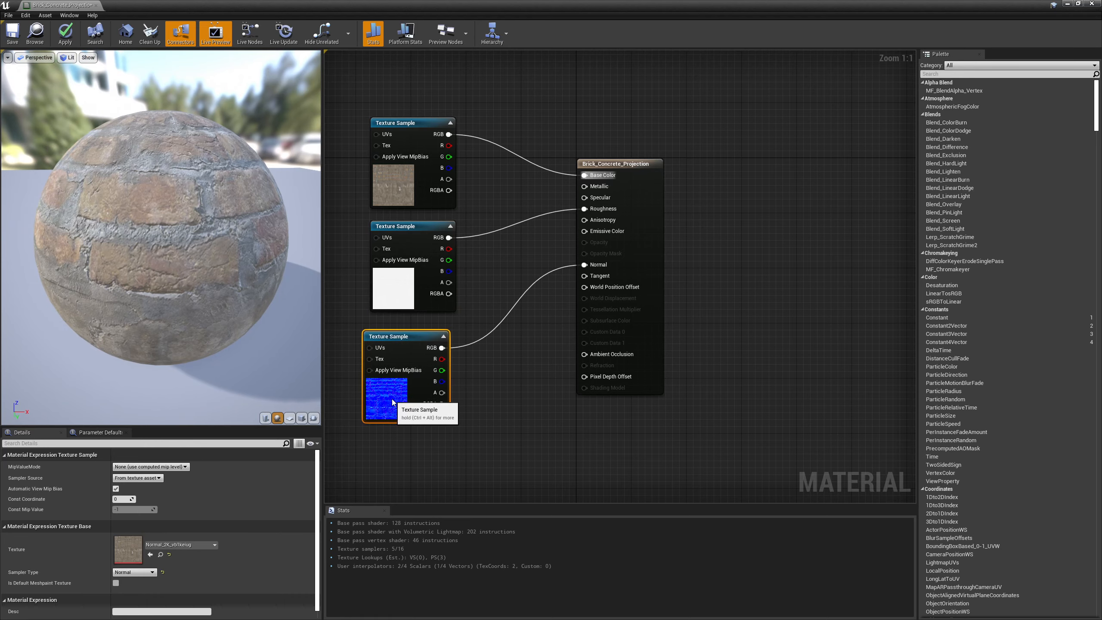
# Step: Search the available material nodes for "texture" and look through the texturing entries
pyautogui.moveTo(528, 251); pyautogui.dragTo(686, 235, button='right')
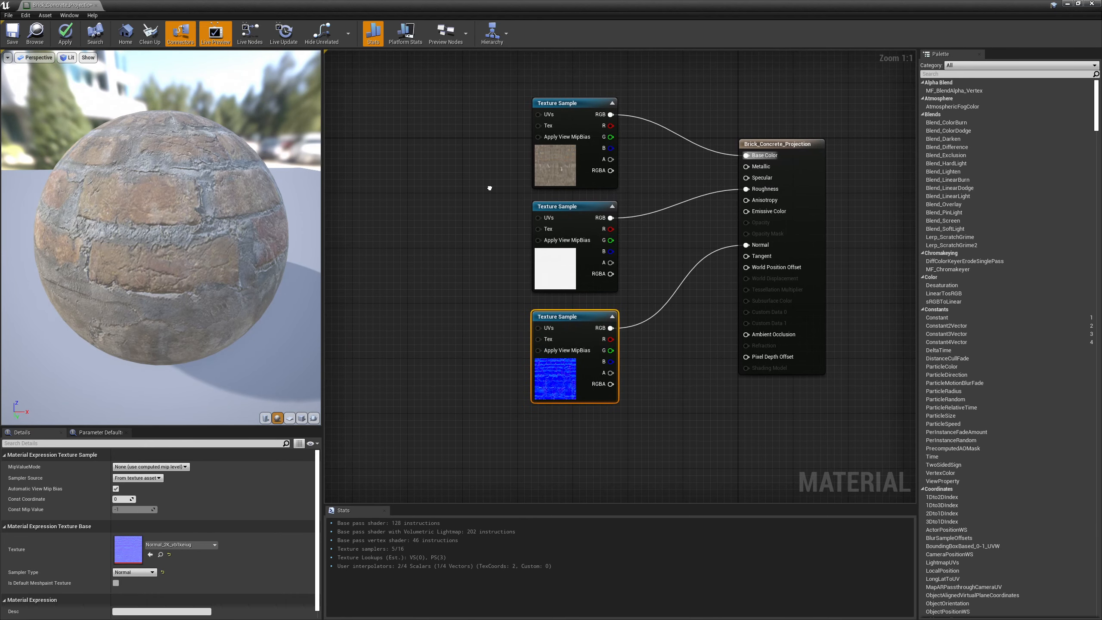
pyautogui.rightClick(667, 91)
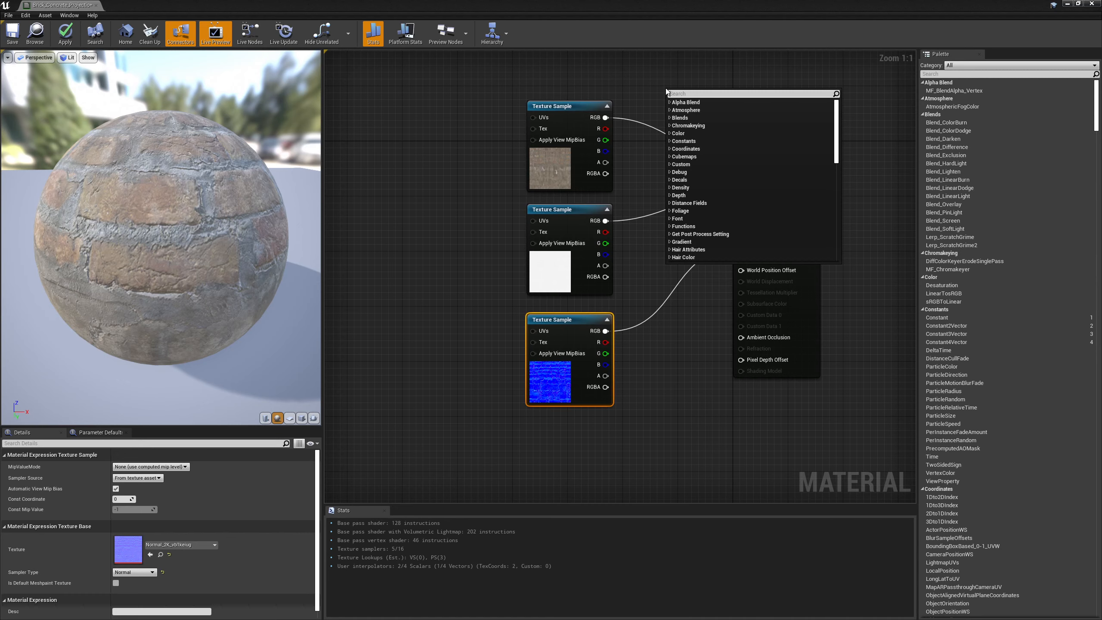
pyautogui.write('texture')
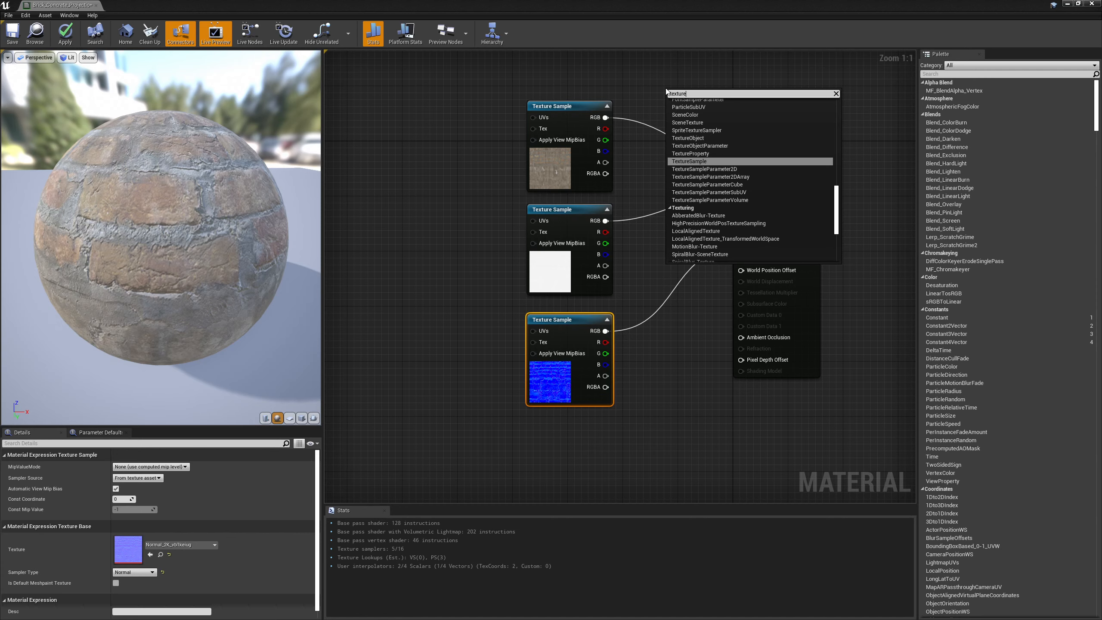
pyautogui.write('pro')
pyautogui.press('BackSpace')
pyautogui.press('BackSpace')
pyautogui.press('BackSpace')
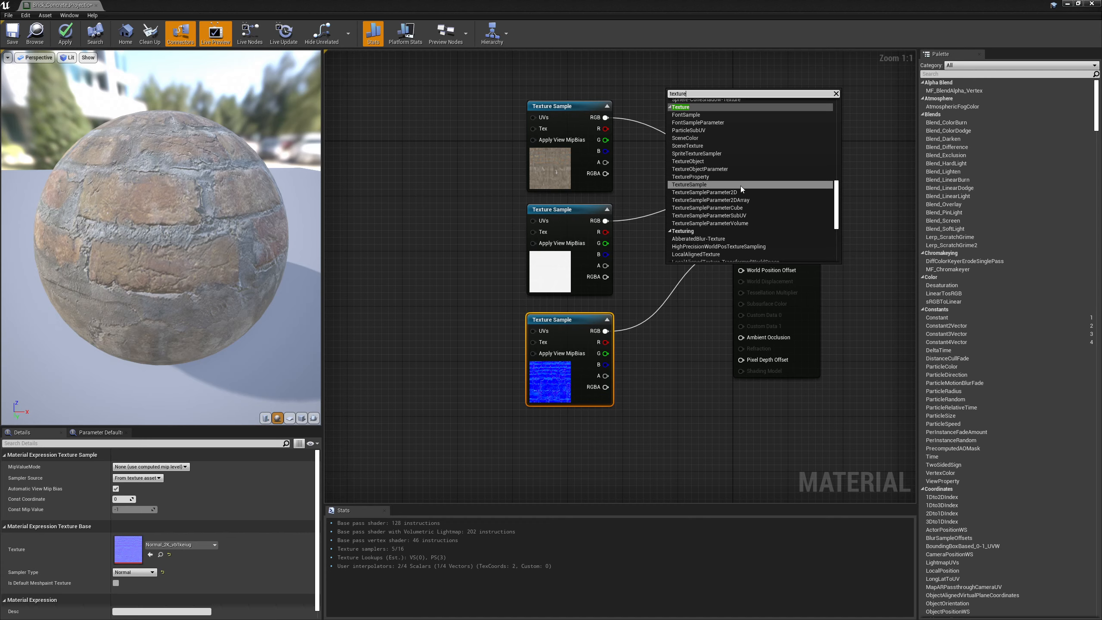
pyautogui.scroll(-3, 767, 228)
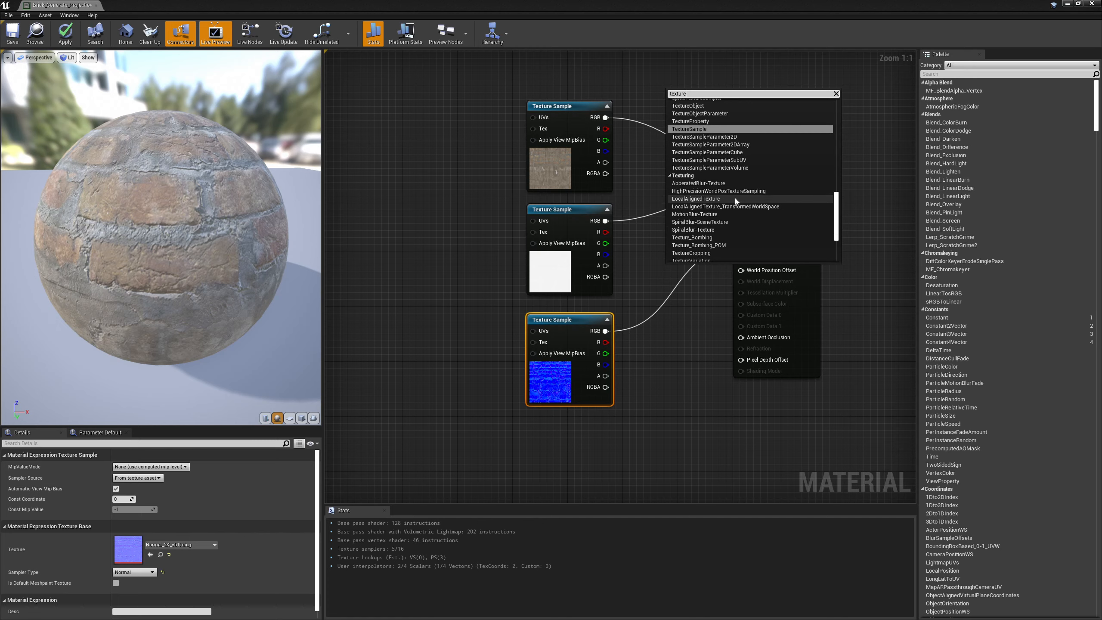
pyautogui.press('BackSpace')
pyautogui.press('BackSpace')
pyautogui.press('BackSpace')
pyautogui.press('BackSpace')
pyautogui.press('BackSpace')
pyautogui.press('BackSpace')
pyautogui.press('BackSpace')
# Step: Add a WorldAlignedTexture node, shift the material output node aside and place the new node above the texture samples
pyautogui.write('world')
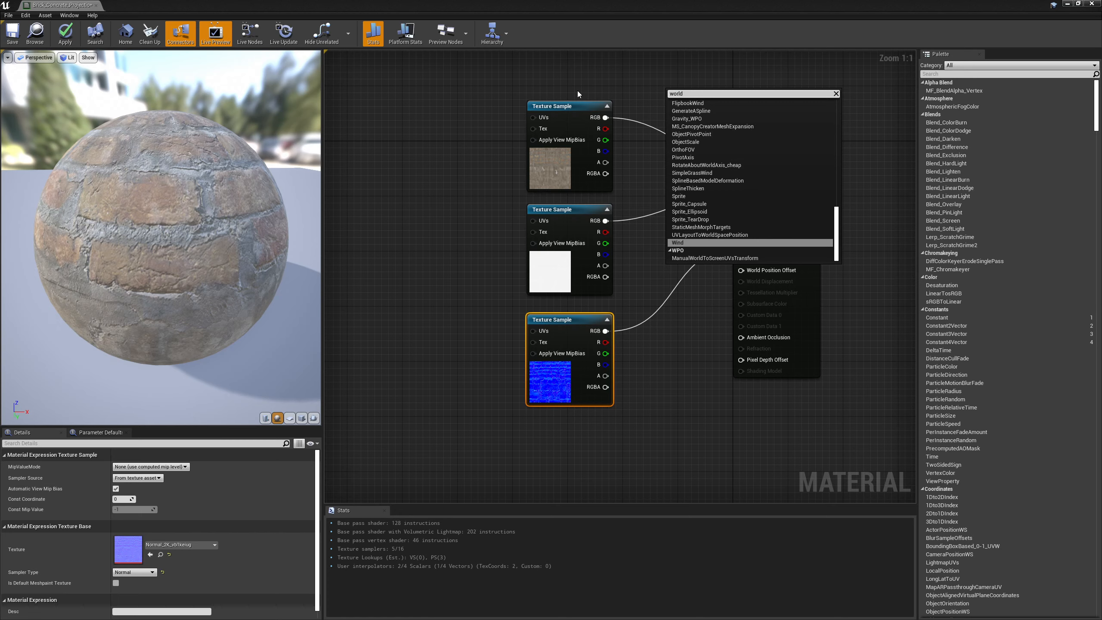
pyautogui.write('al')
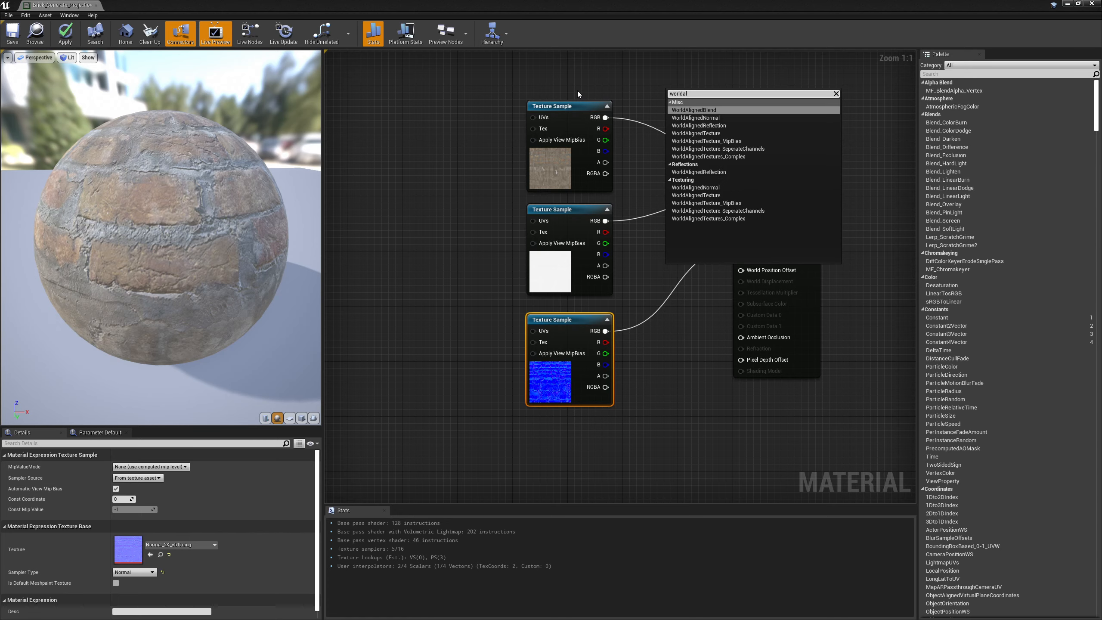
pyautogui.click(694, 133)
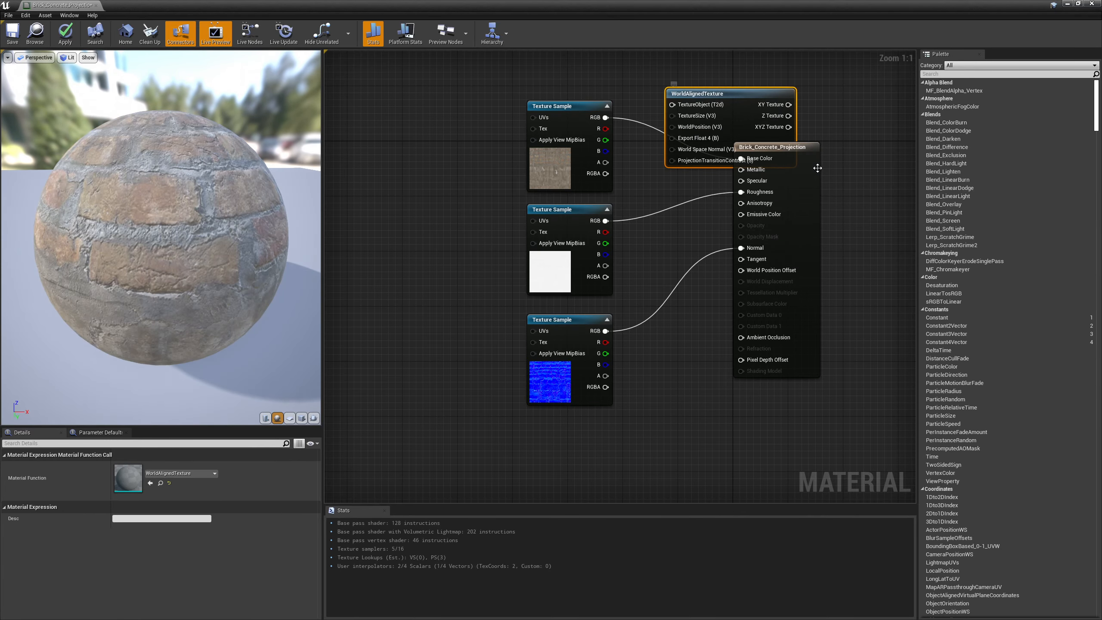
pyautogui.moveTo(814, 167); pyautogui.dragTo(916, 193)
pyautogui.moveTo(541, 179); pyautogui.dragTo(651, 178, button='right')
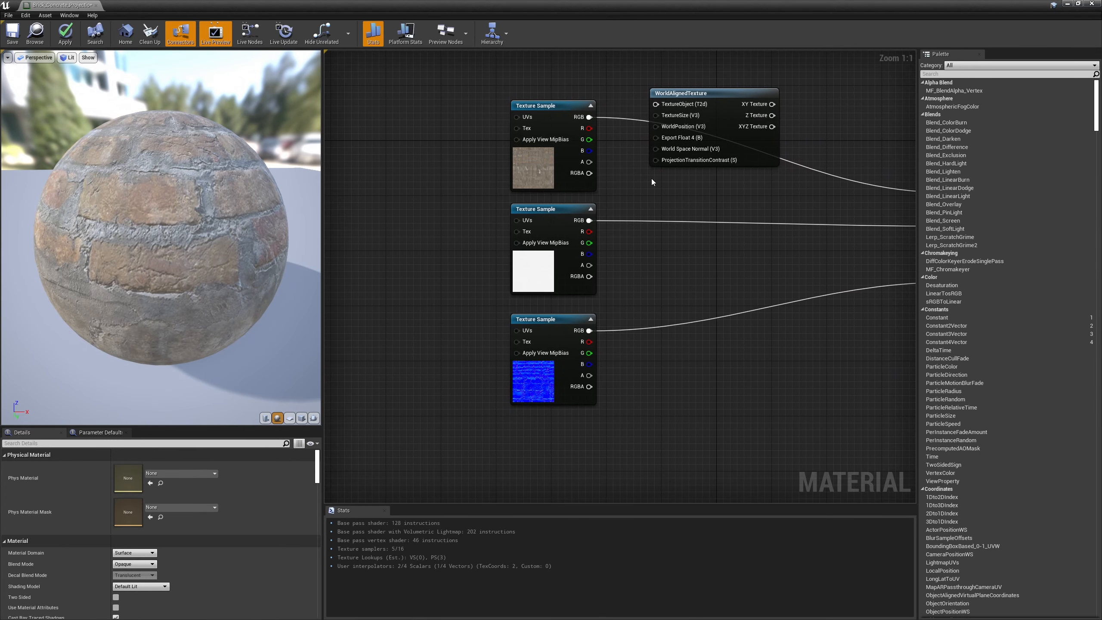
pyautogui.moveTo(658, 139); pyautogui.dragTo(704, 92)
pyautogui.moveTo(662, 148); pyautogui.dragTo(631, 207, button='right')
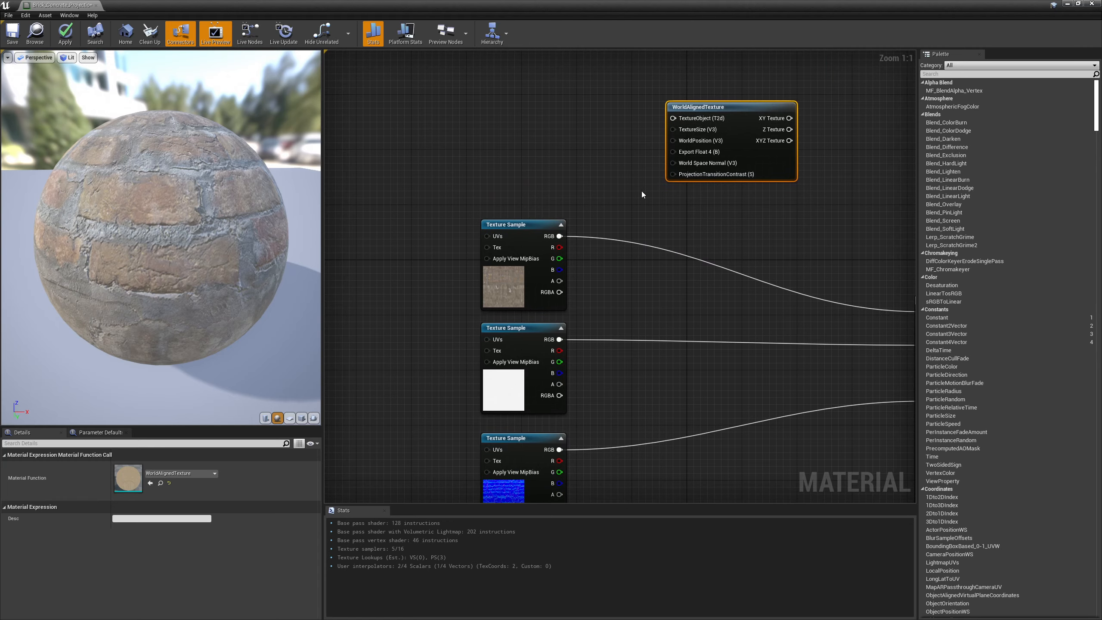
# Step: Convert the albedo sample to a texture object and connect it to the WorldAlignedTexture node's TextureObject input
pyautogui.moveTo(559, 237); pyautogui.dragTo(678, 119)
pyautogui.rightClick(506, 281)
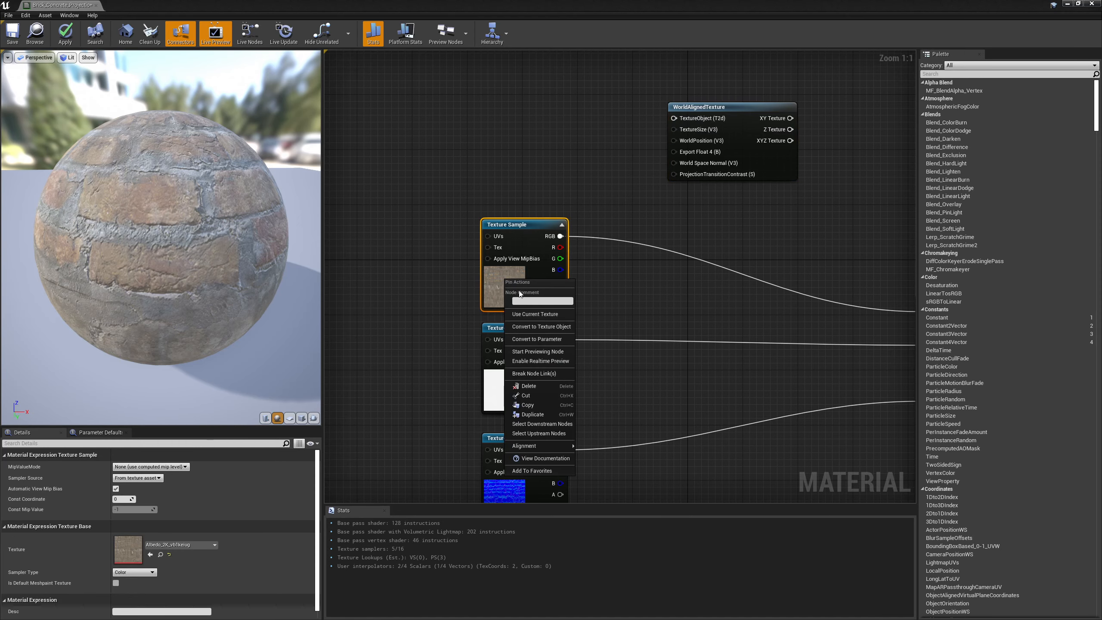
pyautogui.click(538, 329)
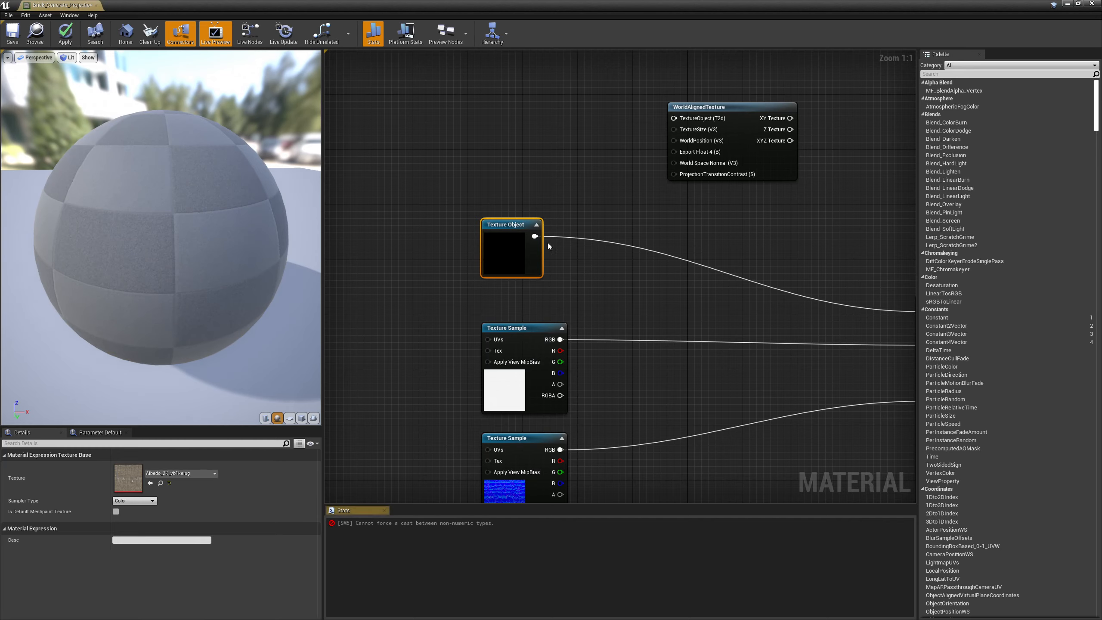
pyautogui.moveTo(535, 237); pyautogui.dragTo(673, 119)
# Step: Connect the WorldAlignedTexture node's XY Texture output to Base Color and move the node level with the albedo texture object
pyautogui.moveTo(779, 83); pyautogui.dragTo(697, 82, button='right')
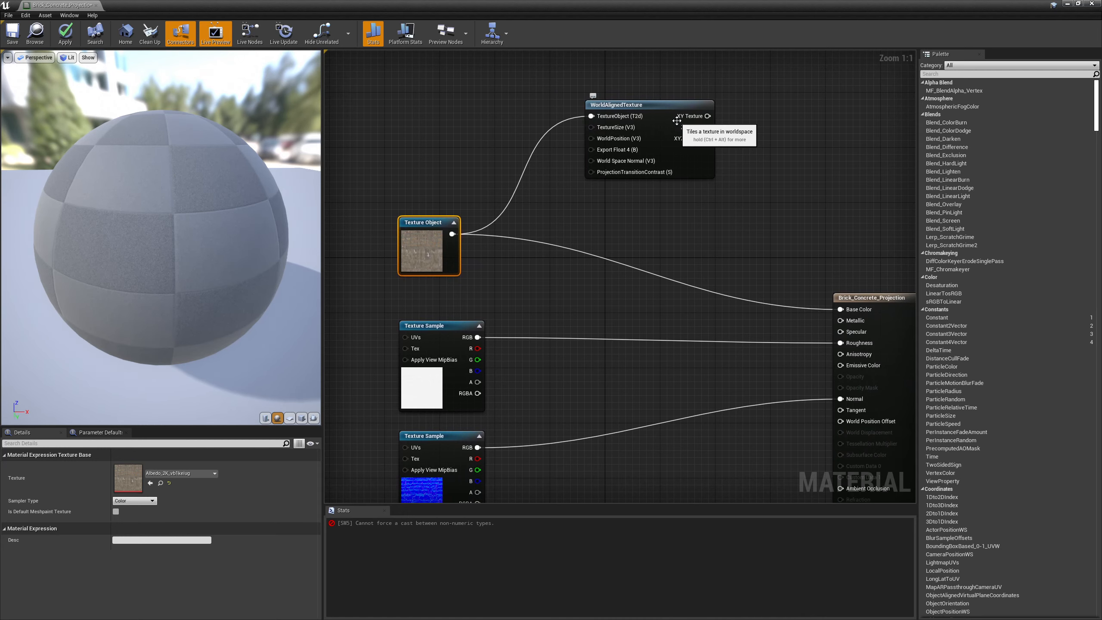
pyautogui.moveTo(707, 116); pyautogui.dragTo(844, 309)
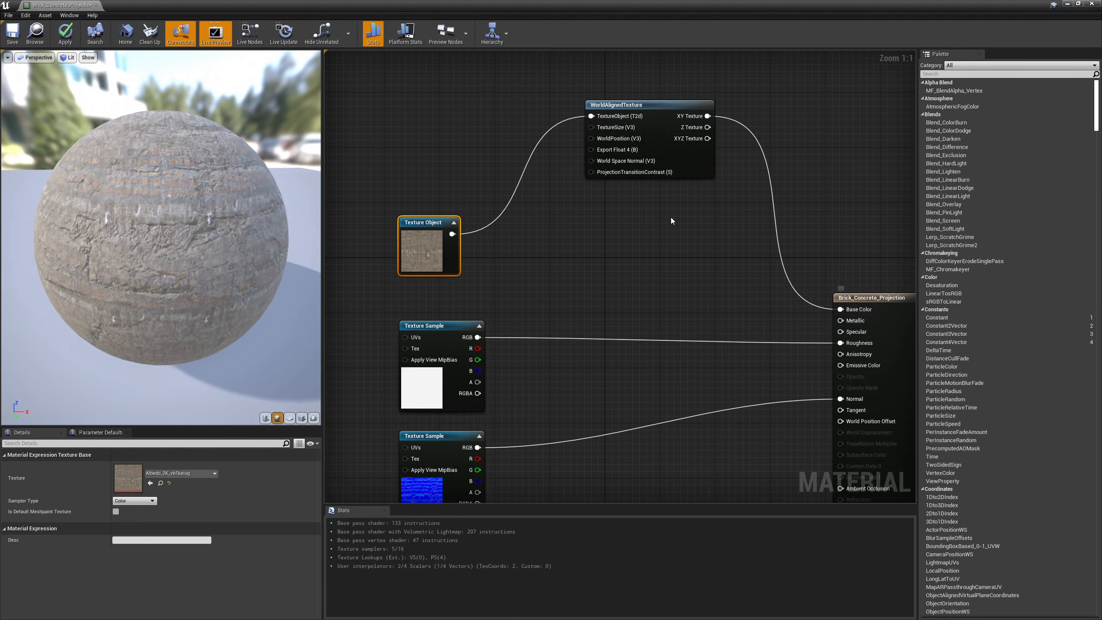
pyautogui.moveTo(673, 171); pyautogui.dragTo(659, 274)
# Step: Add a constant connected to the WorldAlignedTexture node's TextureSize input and set its value to 64
pyautogui.moveTo(590, 237); pyautogui.dragTo(609, 163, button='right')
pyautogui.moveTo(617, 158)
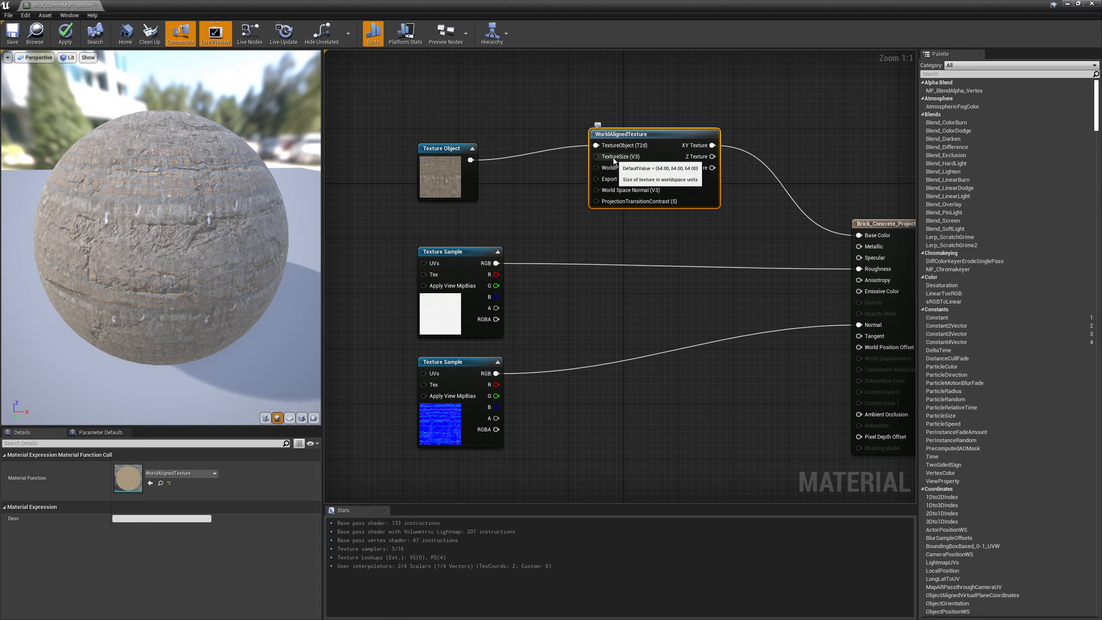
pyautogui.click(522, 195)
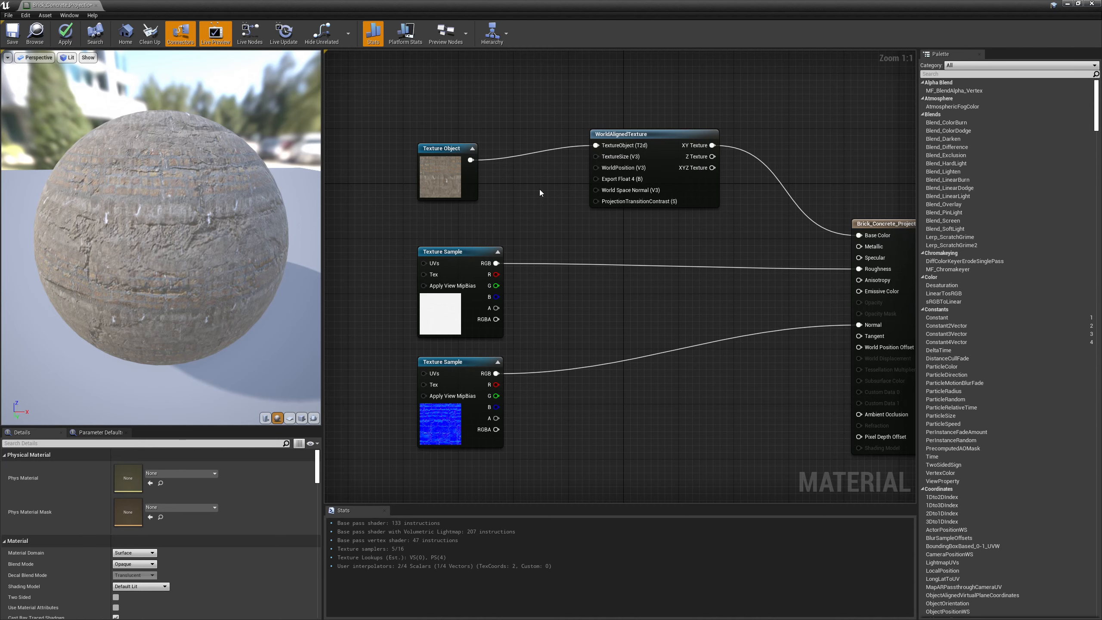
pyautogui.click(504, 195)
pyautogui.moveTo(520, 213); pyautogui.dragTo(597, 157)
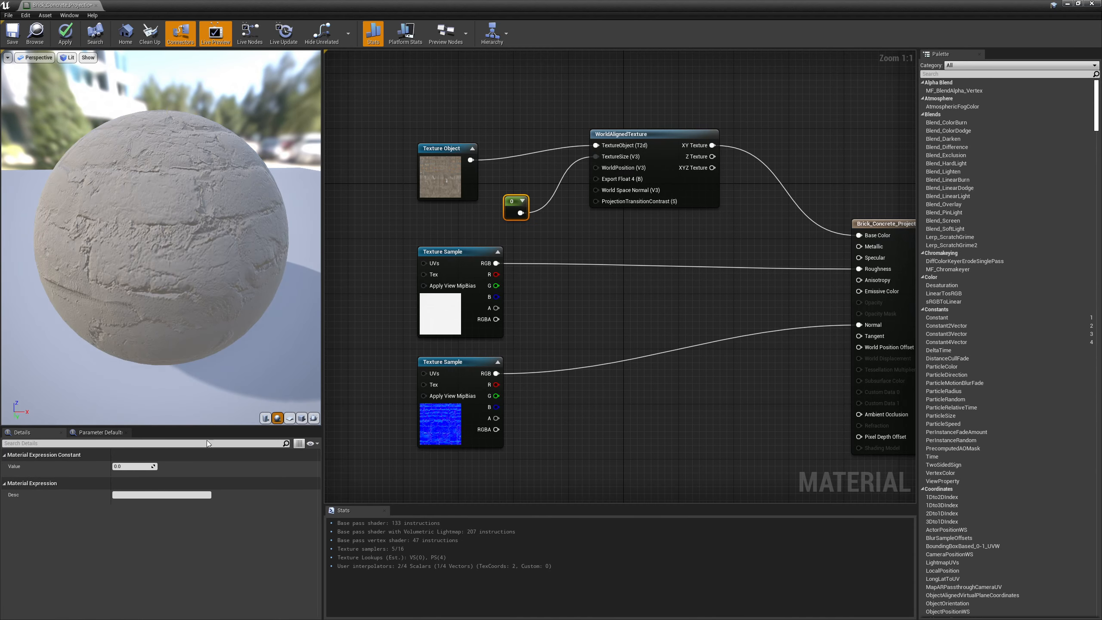
pyautogui.click(140, 468)
pyautogui.write('64')
pyautogui.press('Return')
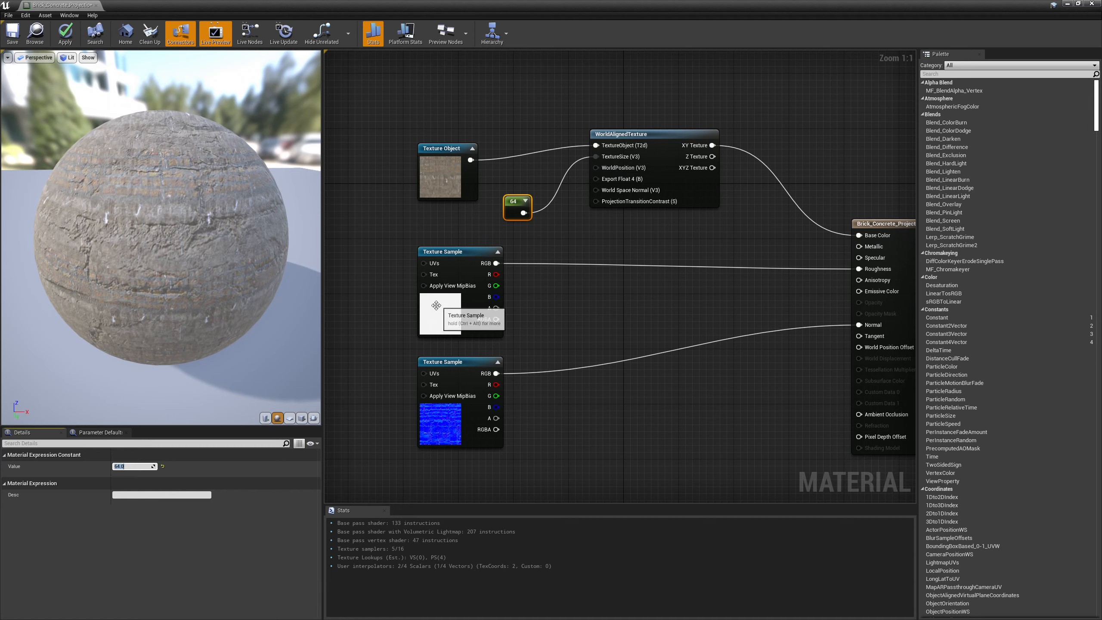
# Step: Duplicate the WorldAlignedTexture node twice, placing the copies beside the roughness and normal samples
pyautogui.click(643, 135)
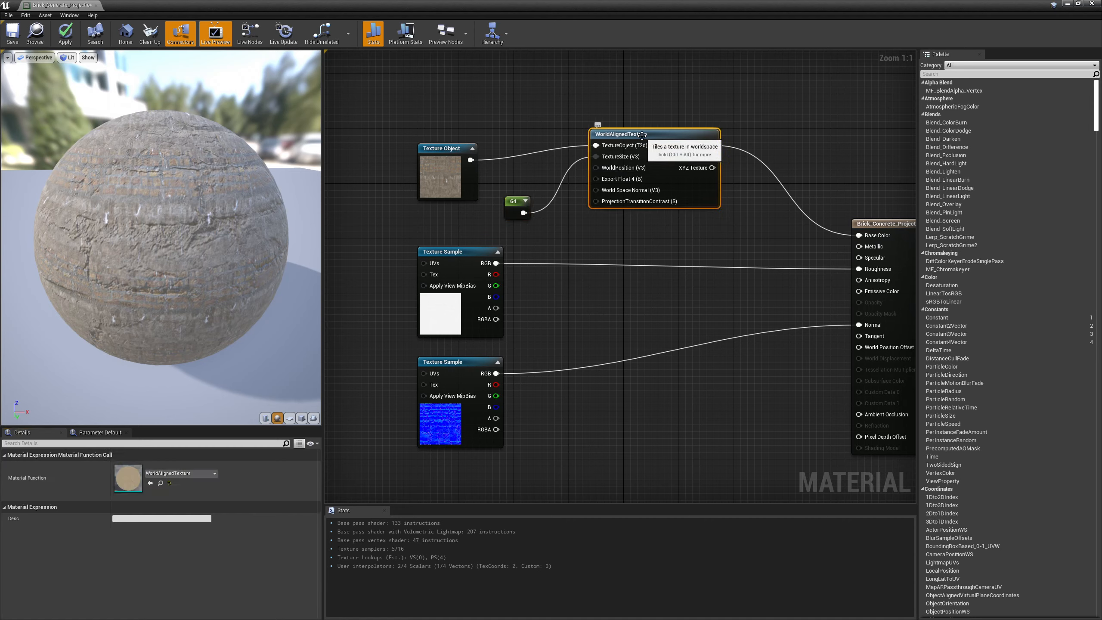
pyautogui.hotkey('ctrl', 'v')
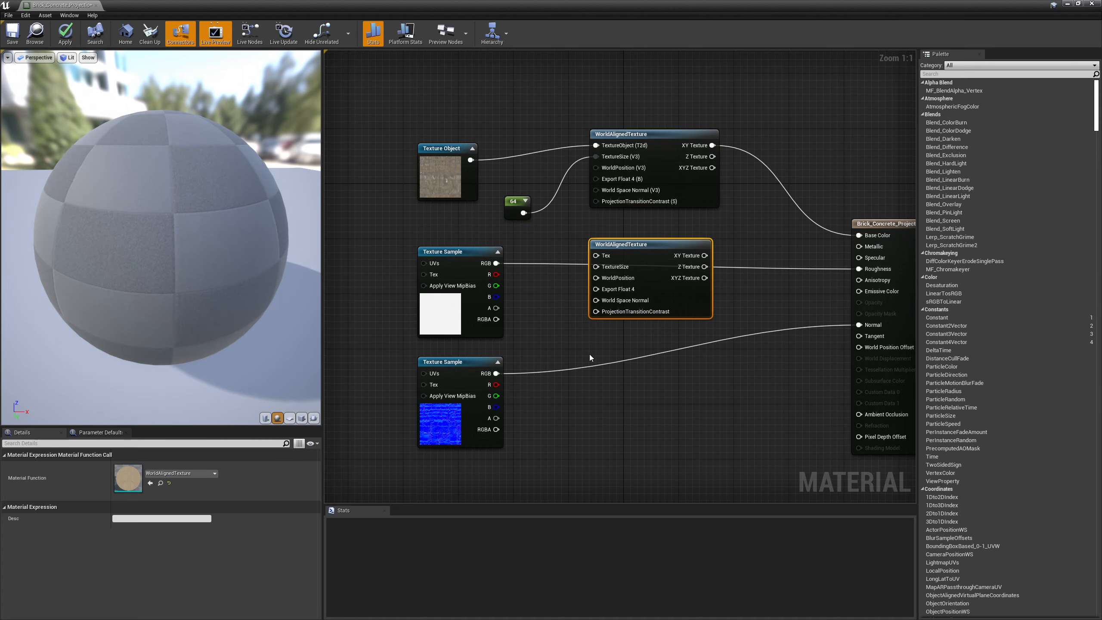
pyautogui.hotkey('ctrl', 'v')
# Step: Convert the roughness and normal texture samples to texture objects
pyautogui.rightClick(432, 319)
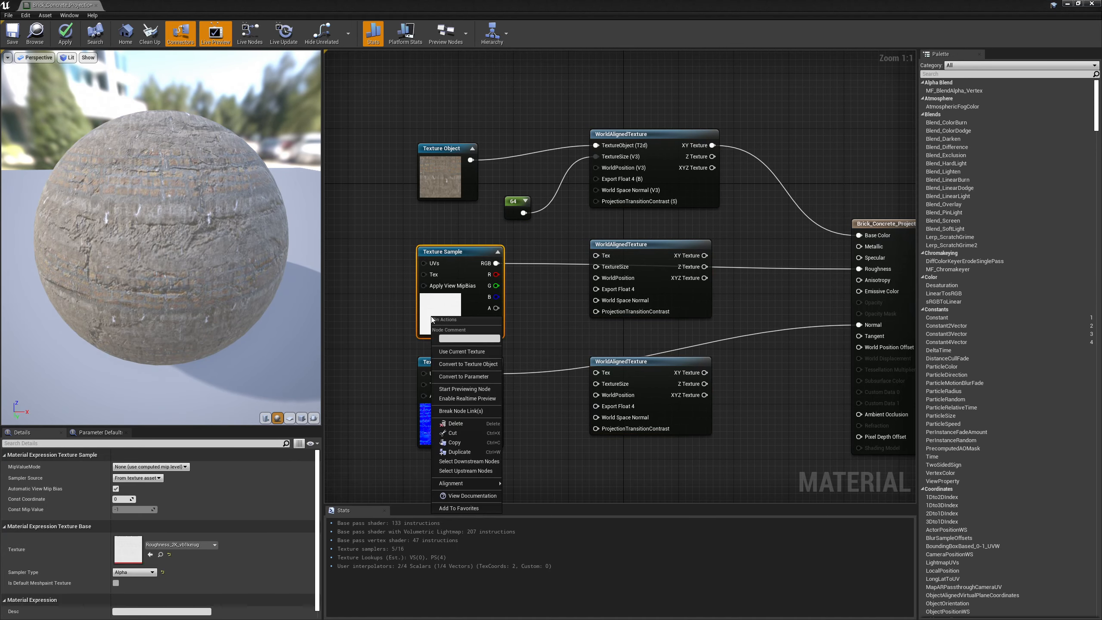
pyautogui.click(455, 364)
pyautogui.rightClick(450, 404)
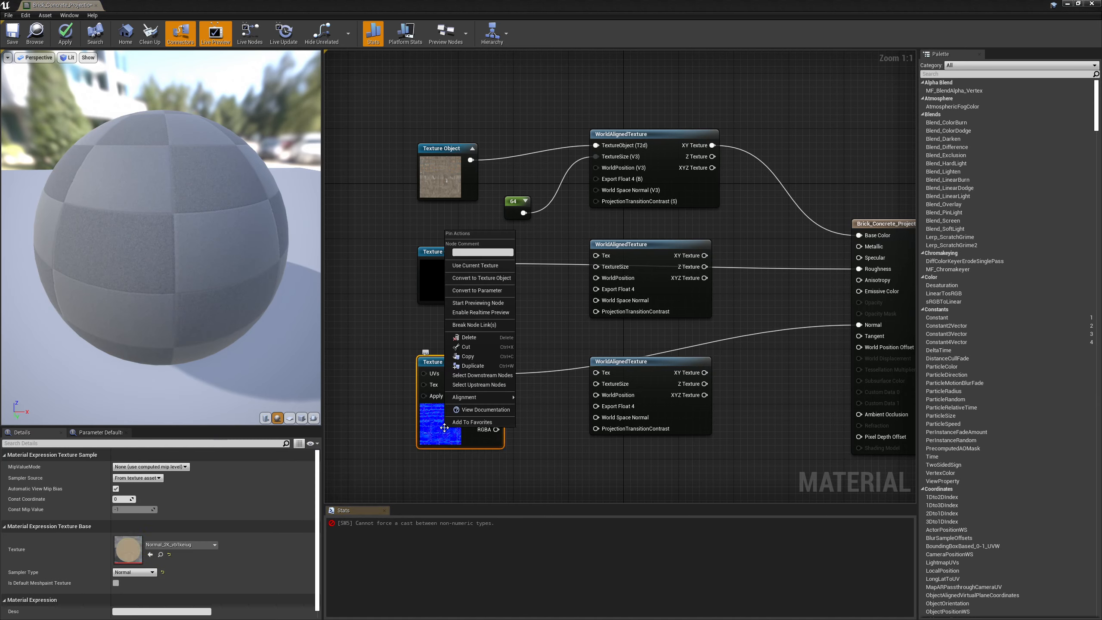
pyautogui.click(478, 280)
# Step: Wire the roughness and normal texture objects and the 64 constant into the two WorldAlignedTexture copies, and rearrange the input nodes
pyautogui.moveTo(471, 263); pyautogui.dragTo(600, 254)
pyautogui.moveTo(524, 212); pyautogui.dragTo(596, 268)
pyautogui.moveTo(471, 373); pyautogui.dragTo(456, 271)
pyautogui.moveTo(656, 229); pyautogui.dragTo(554, 208, button='right')
pyautogui.moveTo(527, 187); pyautogui.dragTo(559, 122)
pyautogui.moveTo(518, 390); pyautogui.dragTo(518, 446)
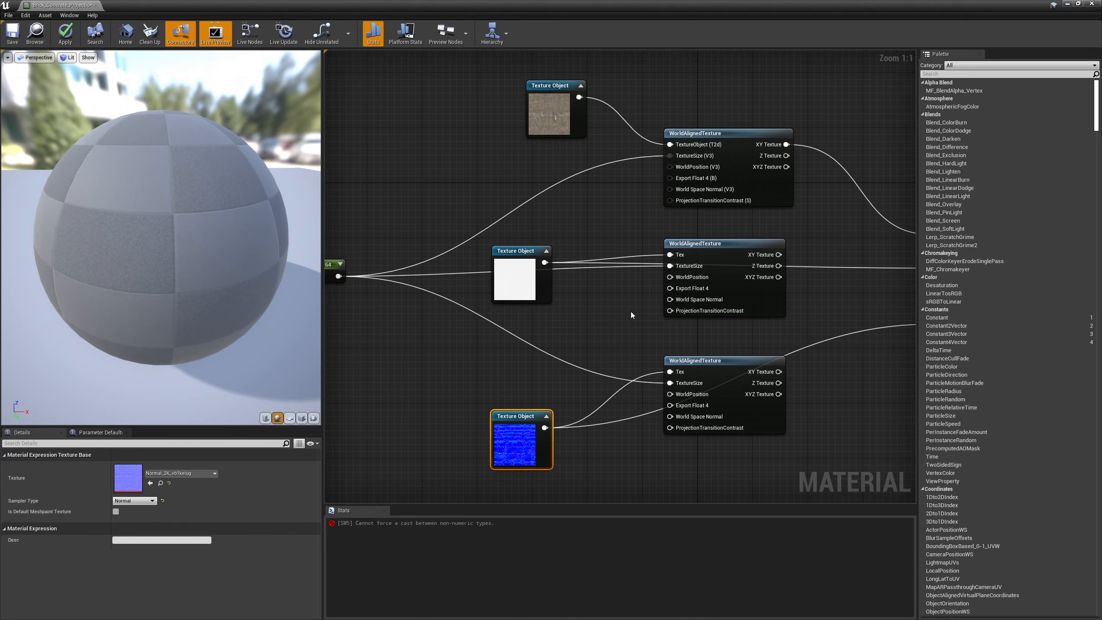
# Step: Connect the XY Texture outputs of the two WorldAlignedTexture copies to Roughness and Normal
pyautogui.moveTo(816, 220); pyautogui.dragTo(647, 206, button='right')
pyautogui.moveTo(611, 240); pyautogui.dragTo(765, 254)
pyautogui.moveTo(594, 363); pyautogui.dragTo(765, 309)
pyautogui.moveTo(666, 299); pyautogui.dragTo(792, 256, button='right')
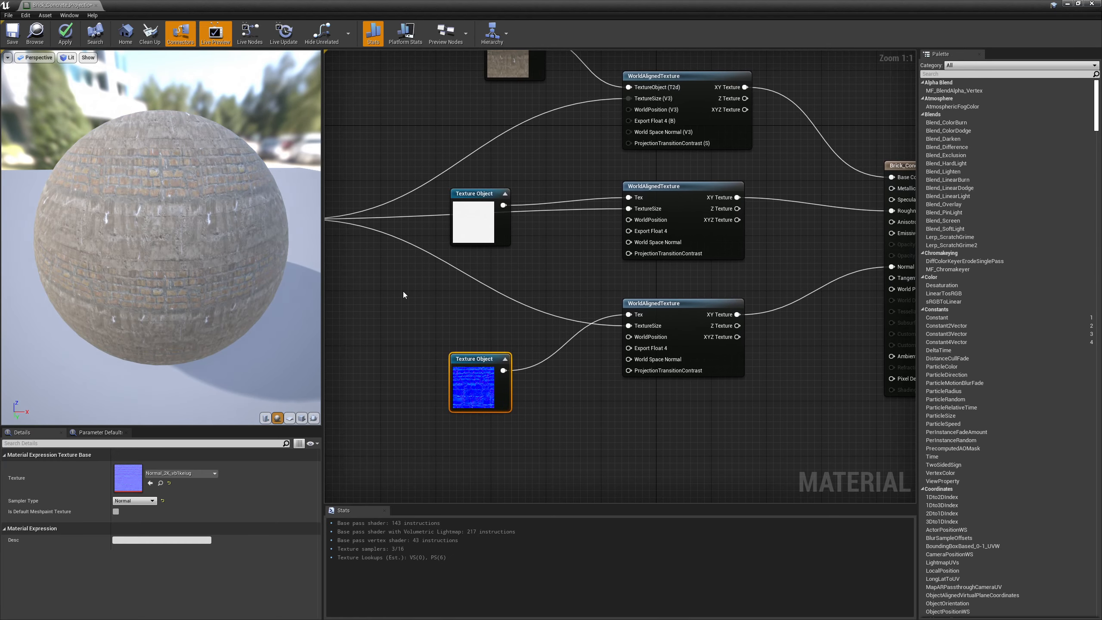
# Step: Examine the world-aligned brick texture on the preview sphere from several angles
pyautogui.moveTo(202, 280); pyautogui.dragTo(174, 280)
pyautogui.moveTo(389, 292); pyautogui.dragTo(527, 292, button='right')
pyautogui.moveTo(241, 244); pyautogui.dragTo(245, 273)
pyautogui.moveTo(327, 4); pyautogui.dragTo(261, 1)
pyautogui.moveTo(259, 249); pyautogui.dragTo(282, 251)
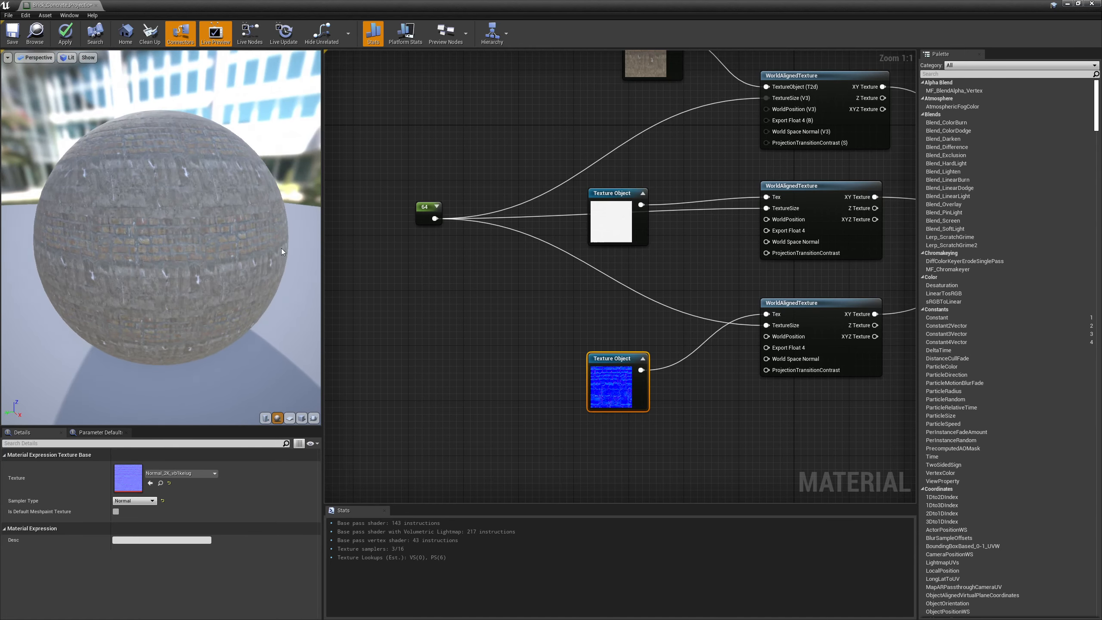
# Step: Inspect how the brick projection stretches across the upper and side areas of the preview sphere
pyautogui.moveTo(156, 242); pyautogui.dragTo(277, 331)
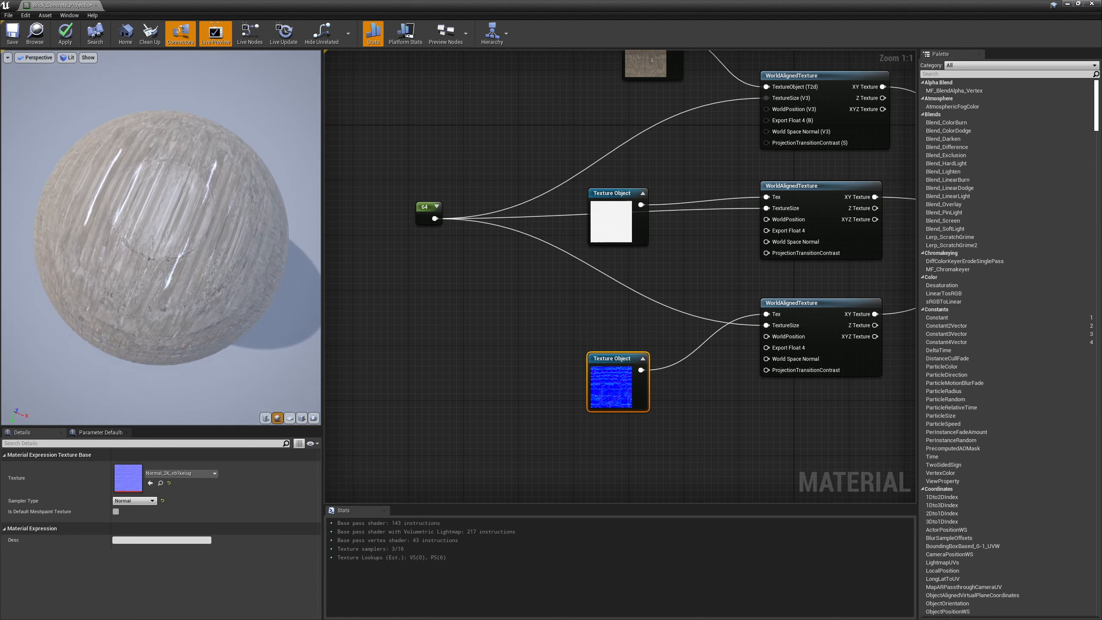
pyautogui.moveTo(151, 171); pyautogui.dragTo(171, 175)
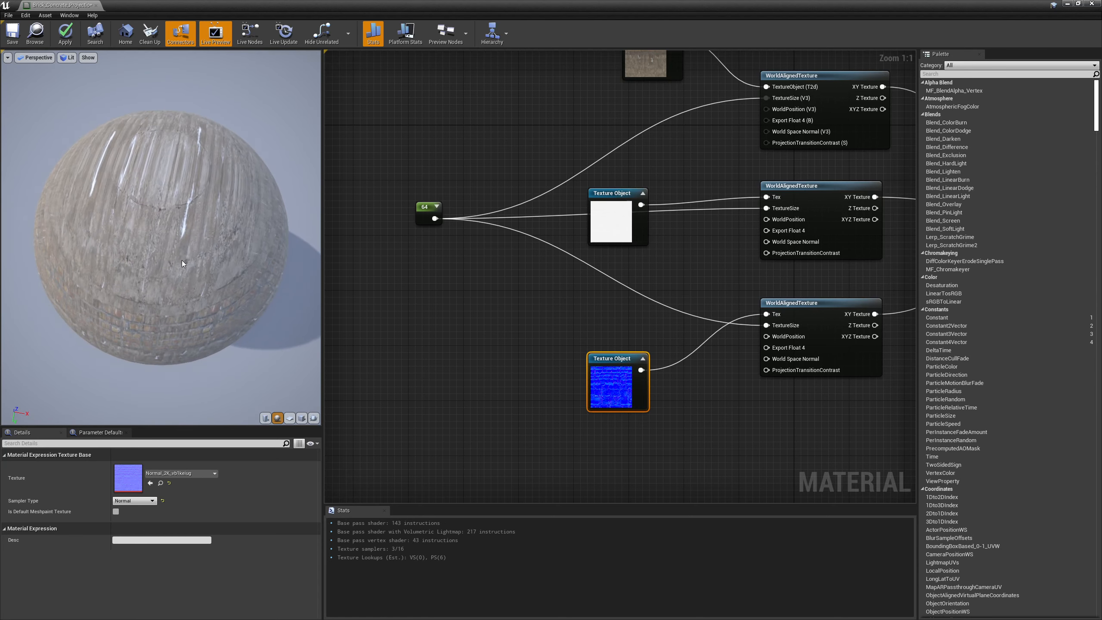
pyautogui.moveTo(179, 257); pyautogui.dragTo(177, 182)
pyautogui.moveTo(161, 225); pyautogui.dragTo(176, 197)
pyautogui.moveTo(186, 244); pyautogui.dragTo(186, 244)
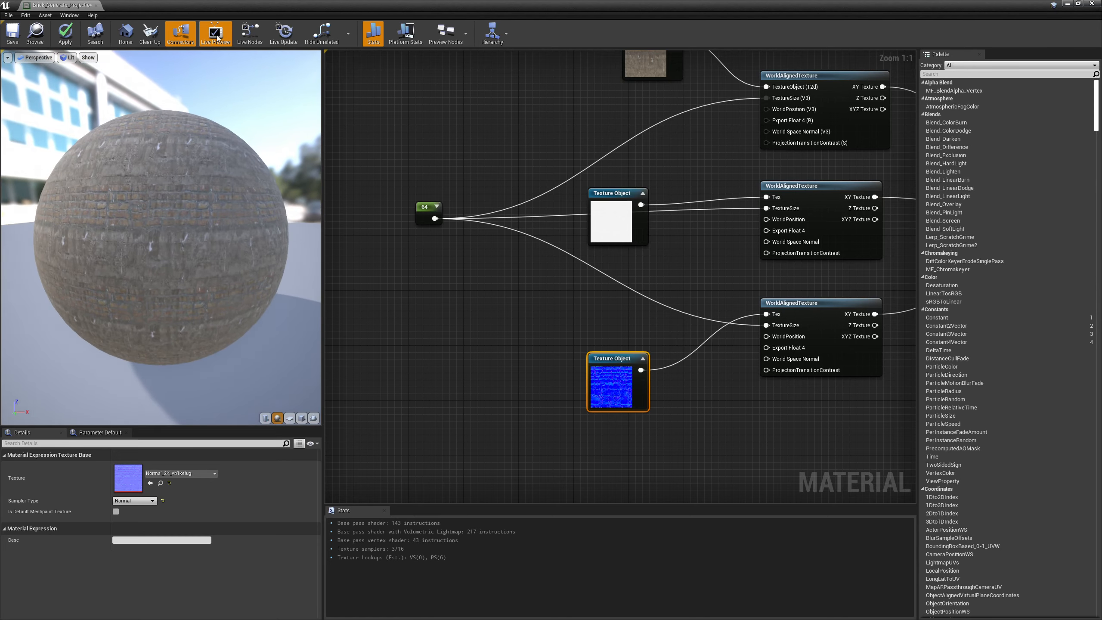
# Step: Close the material editor and apply the changes to the Brick_Concrete_Projection material
pyautogui.press('super+Down')
pyautogui.click(462, 108)
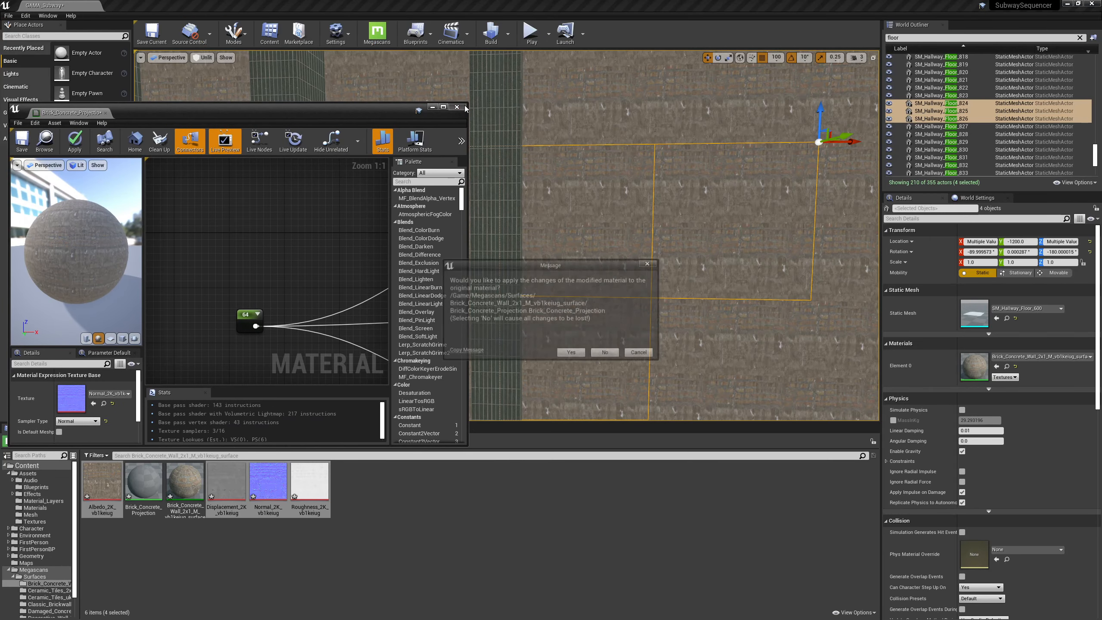
pyautogui.click(571, 353)
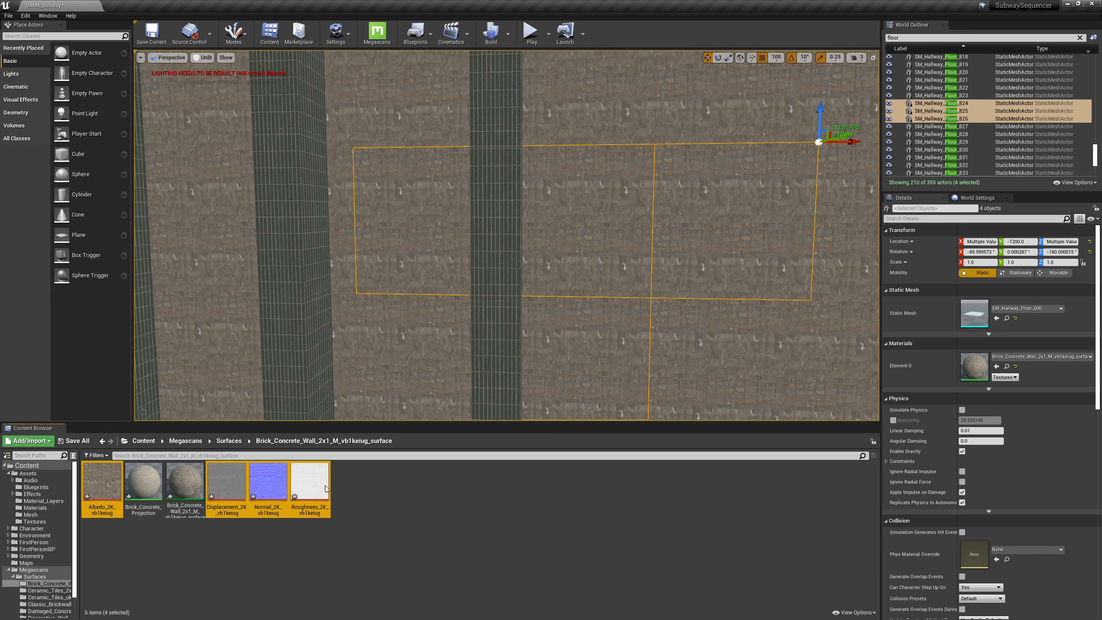
# Step: Assign the Brick_Concrete_Projection material to the four selected wall panels and check one of them in the viewport
pyautogui.moveTo(148, 482); pyautogui.dragTo(976, 368)
pyautogui.click(691, 220)
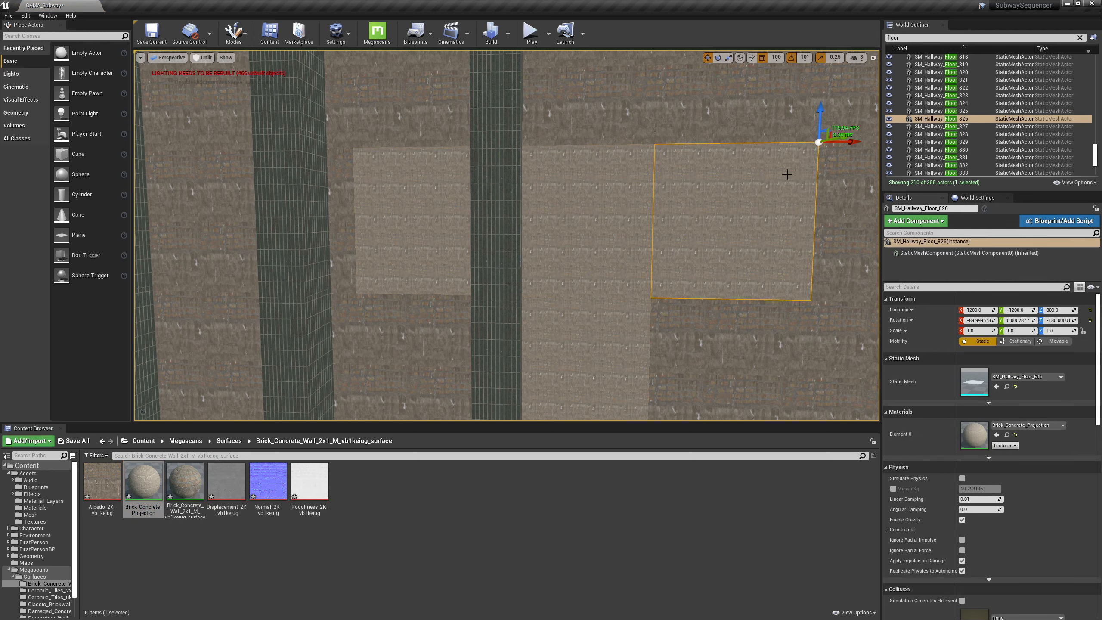
pyautogui.moveTo(848, 130); pyautogui.dragTo(808, 125)
# Step: In Brick_Concrete_Projection, convert the 64 constant to a parameter named Texture Size and apply the change
pyautogui.doubleClick(143, 484)
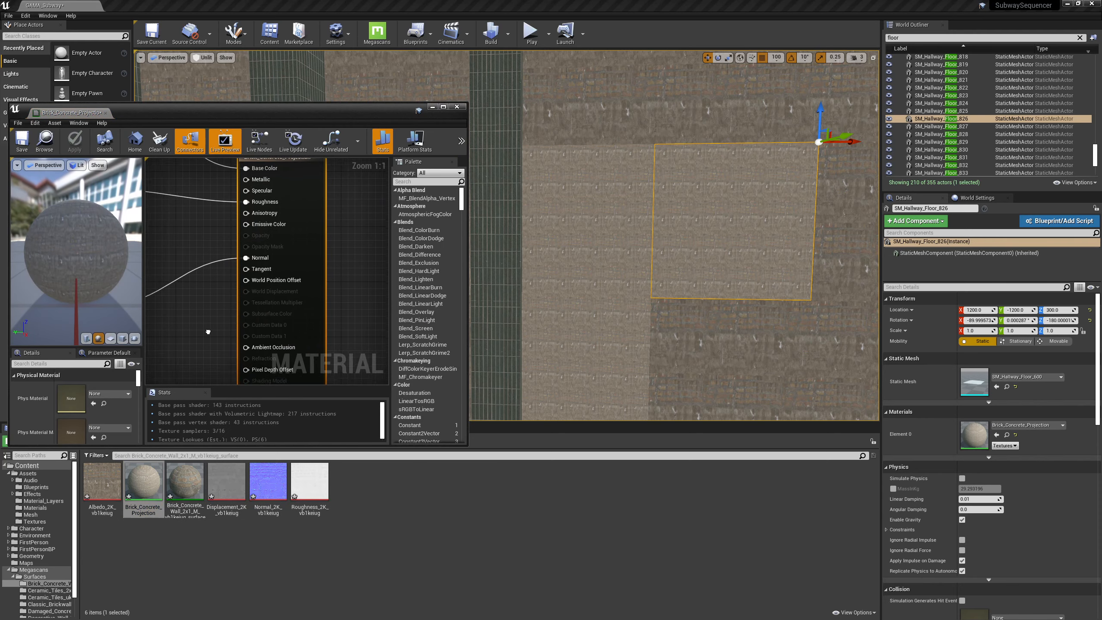
pyautogui.rightClick(143, 480)
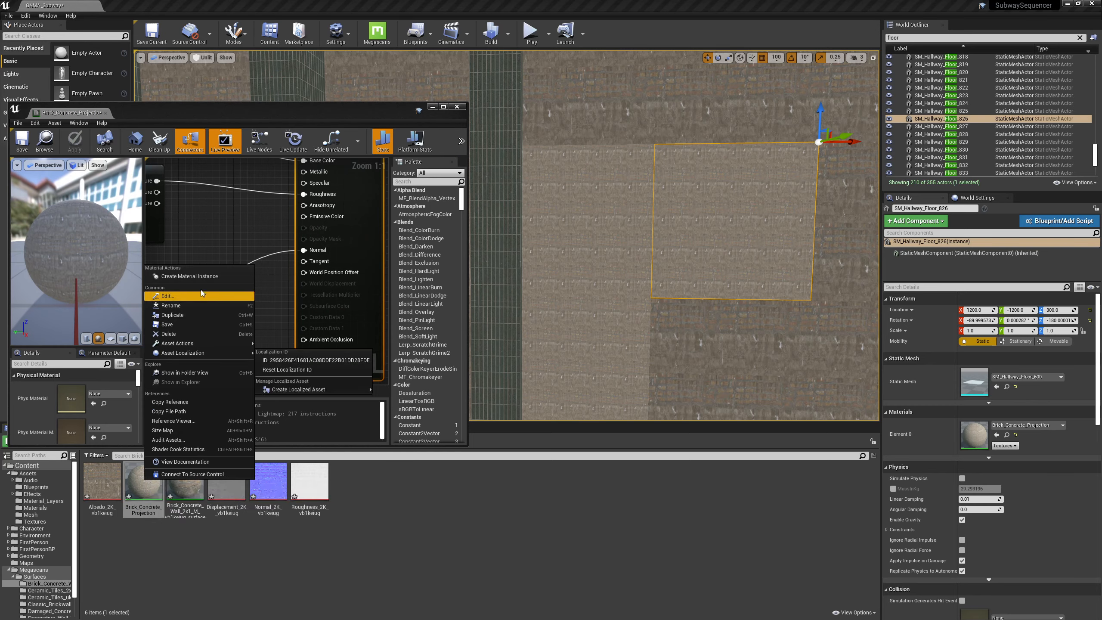
pyautogui.click(192, 254)
pyautogui.moveTo(191, 253); pyautogui.dragTo(385, 277, button='right')
pyautogui.moveTo(228, 222); pyautogui.dragTo(254, 223, button='right')
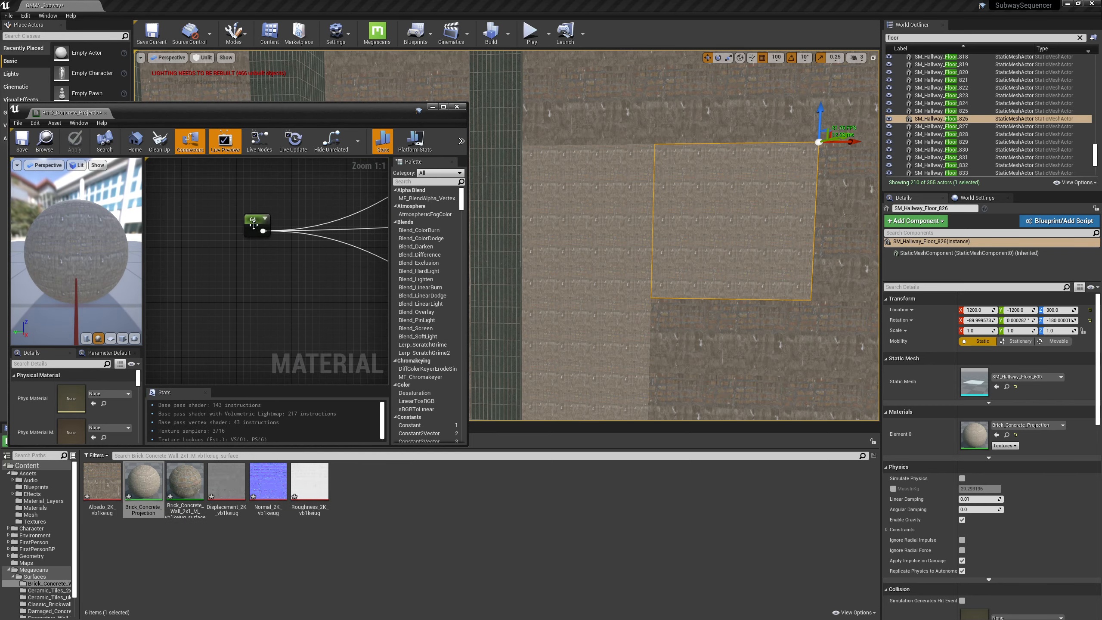
pyautogui.rightClick(253, 218)
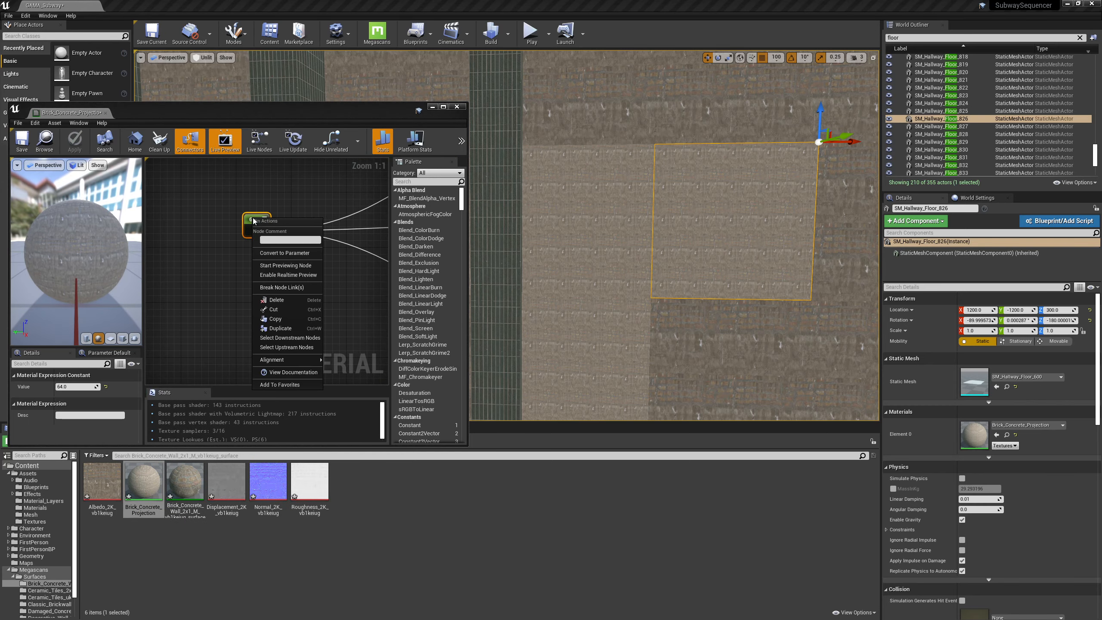
pyautogui.click(272, 255)
pyautogui.write('TE')
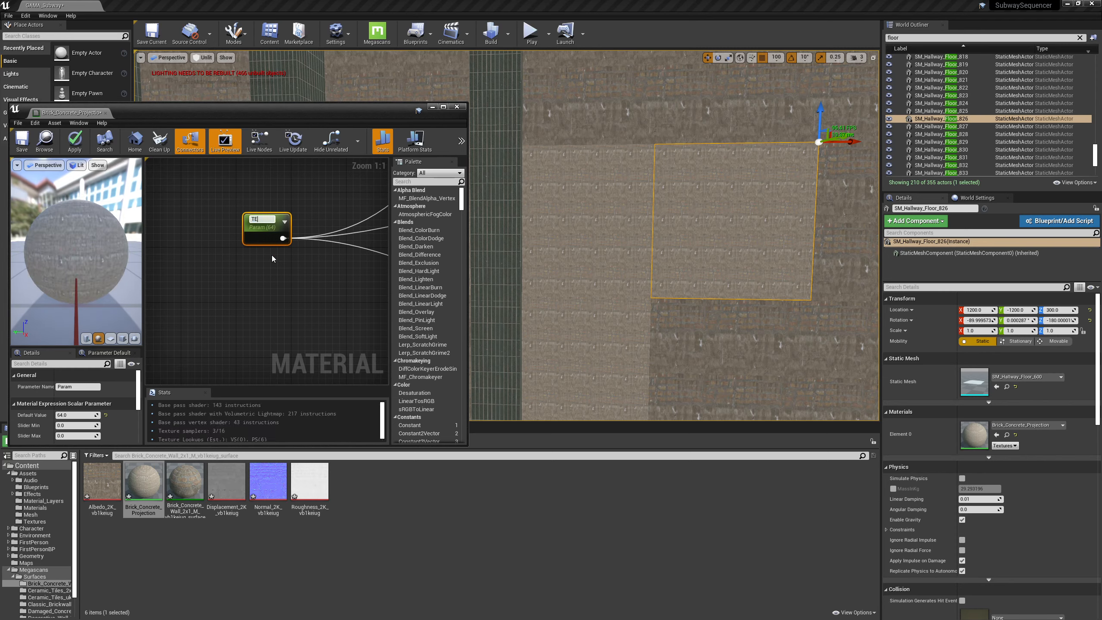
pyautogui.write('xture Size')
pyautogui.press('Return')
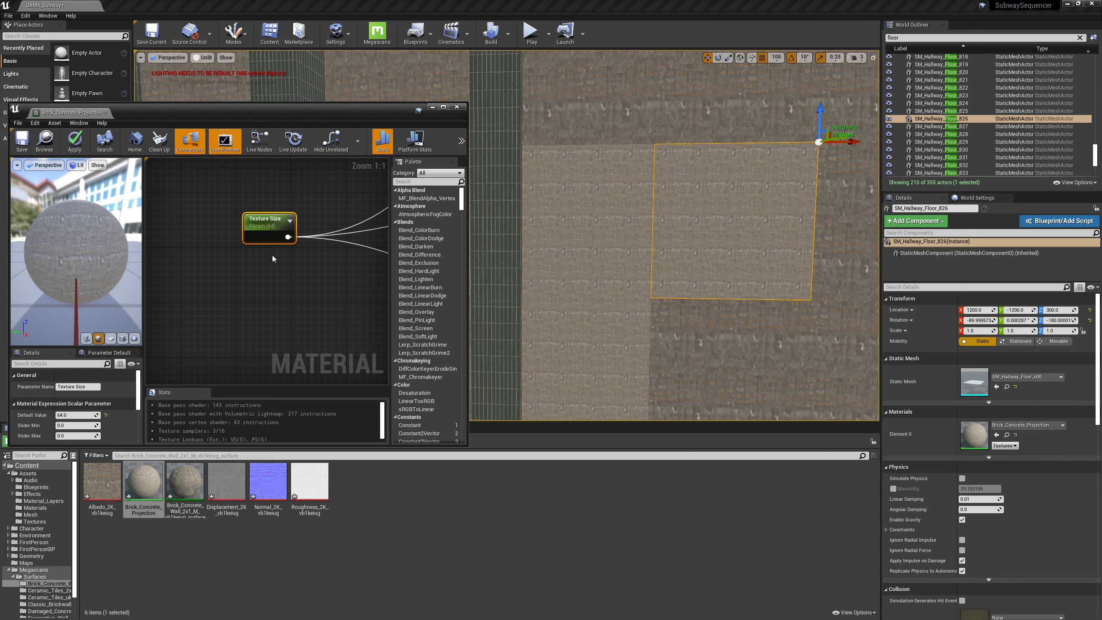
pyautogui.click(76, 143)
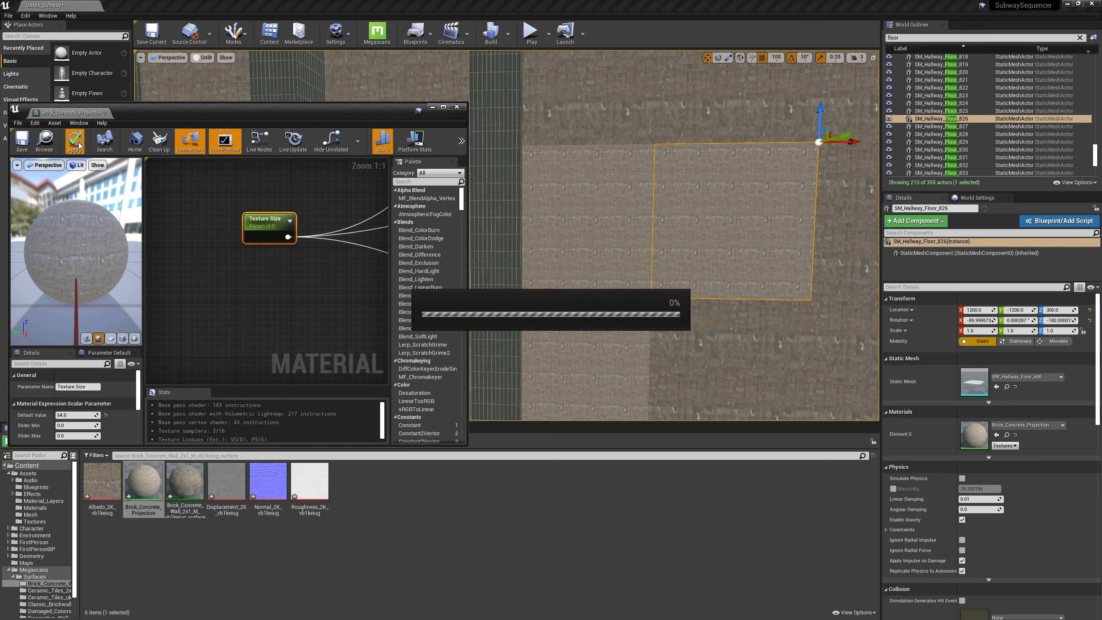
# Step: Create a material instance of Brick_Concrete_Projection and assign it to three adjoining wall panels
pyautogui.rightClick(146, 480)
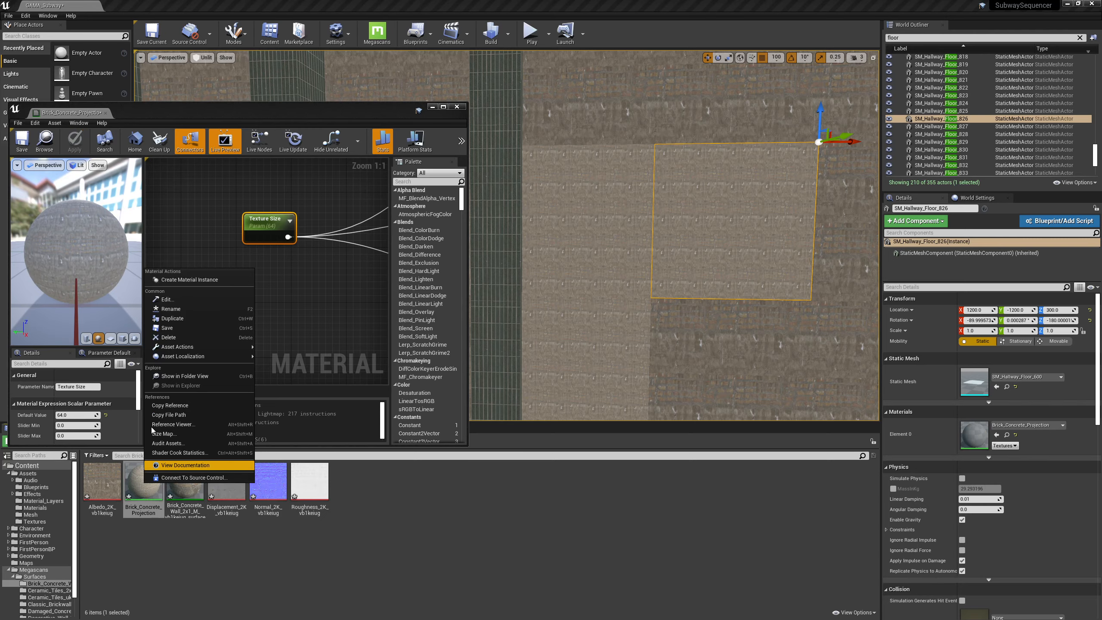
pyautogui.click(188, 279)
pyautogui.press('Return')
pyautogui.keyDown('ctrl'); pyautogui.click(579, 221); pyautogui.keyUp('ctrl')
pyautogui.keyDown('ctrl'); pyautogui.click(596, 340); pyautogui.keyUp('ctrl')
pyautogui.moveTo(204, 488); pyautogui.dragTo(977, 369)
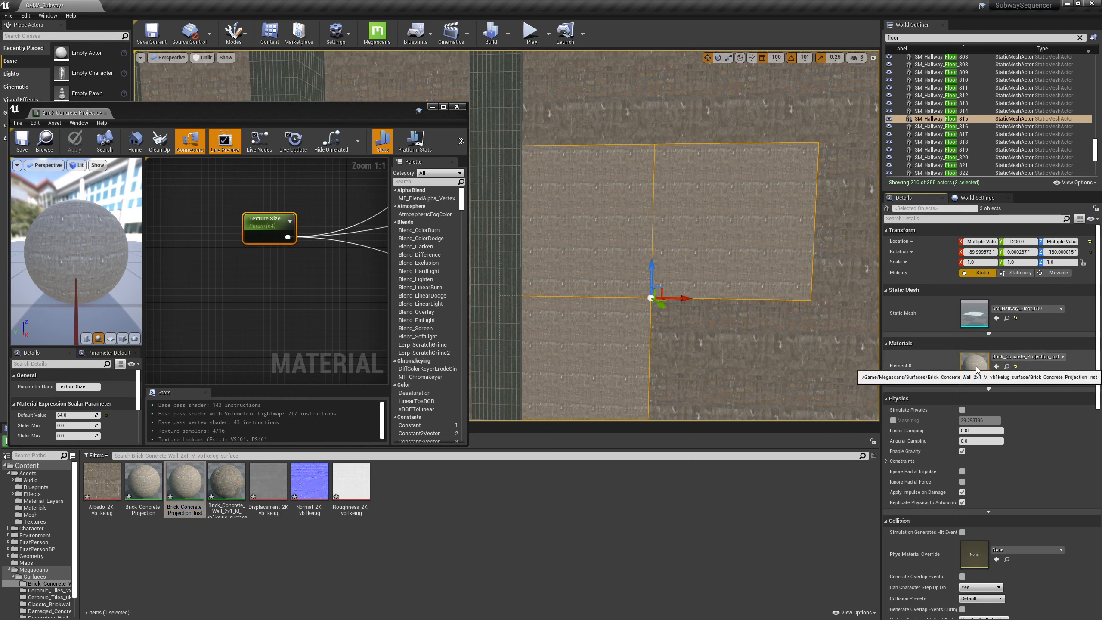
# Step: Override Texture Size in the Brick_Concrete_Projection_Inst instance with about 415 and close its editor
pyautogui.doubleClick(976, 368)
pyautogui.click(242, 207)
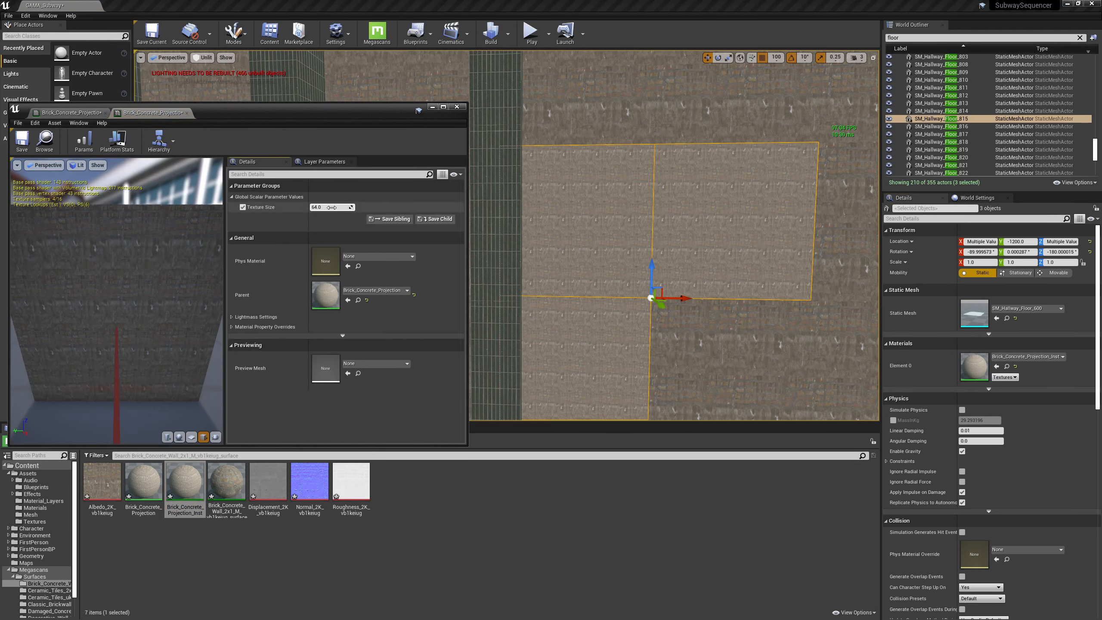
pyautogui.moveTo(332, 208); pyautogui.dragTo(392, 208)
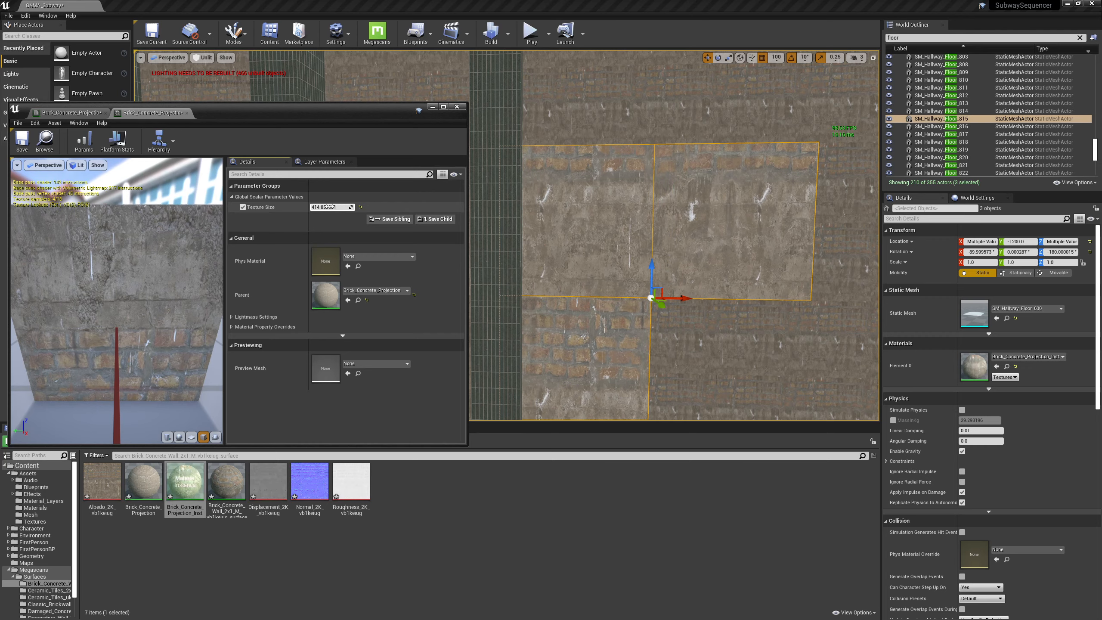
pyautogui.click(456, 106)
# Step: Select all filtered floor meshes and narrow the selection to the brick wall's panels, using the Back view of the four-viewport layout
pyautogui.scroll(-3, 639, 172)
pyautogui.moveTo(639, 172); pyautogui.dragTo(638, 172, button='right')
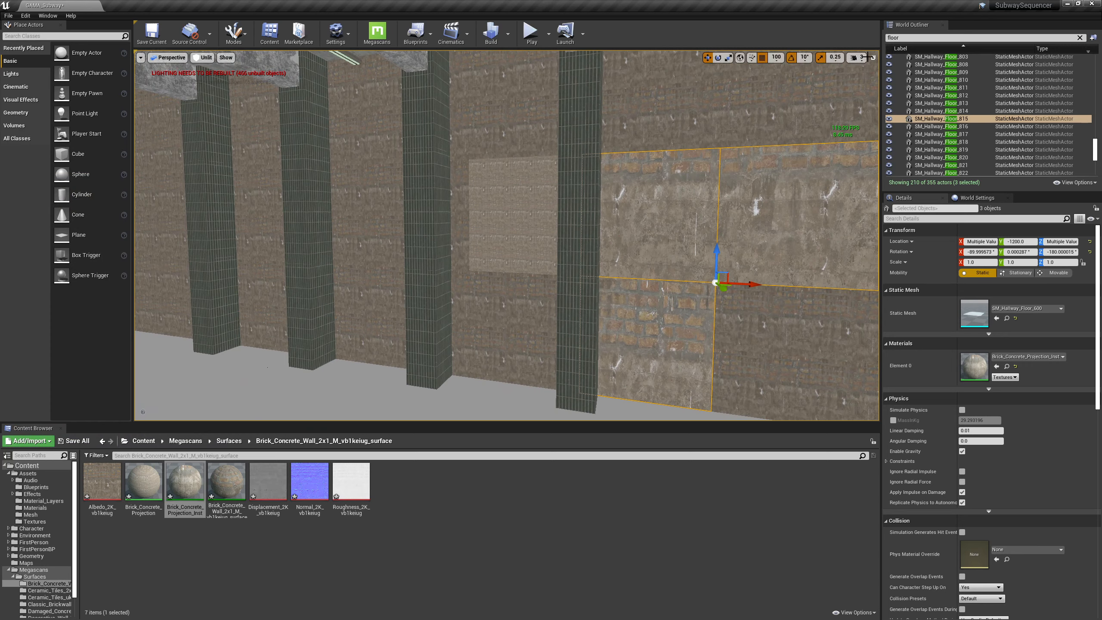
pyautogui.press('Return')
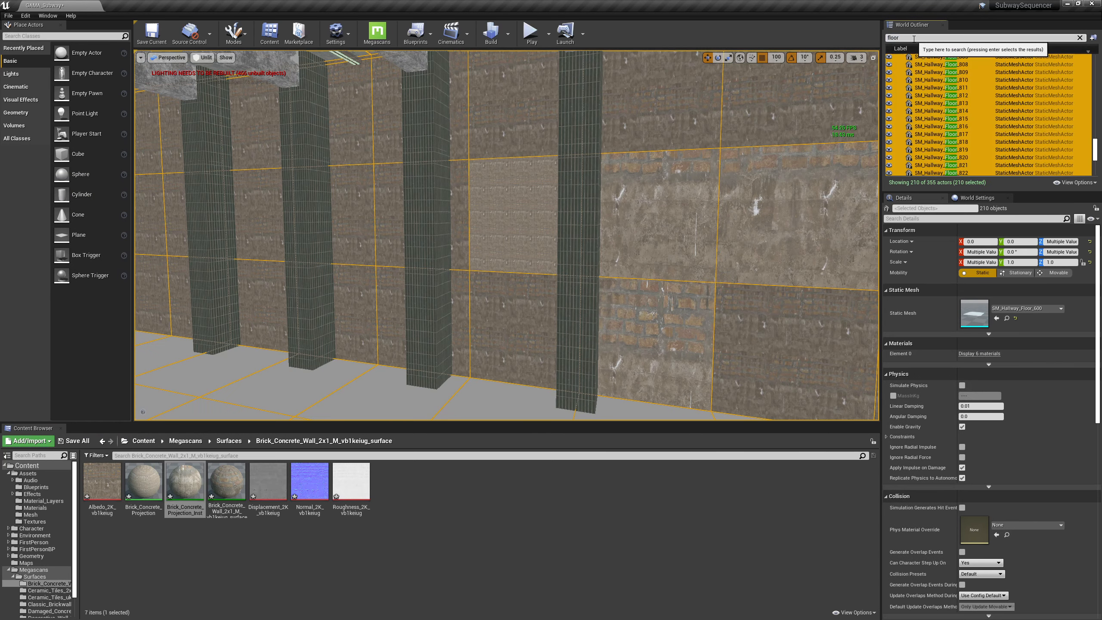
pyautogui.click(874, 57)
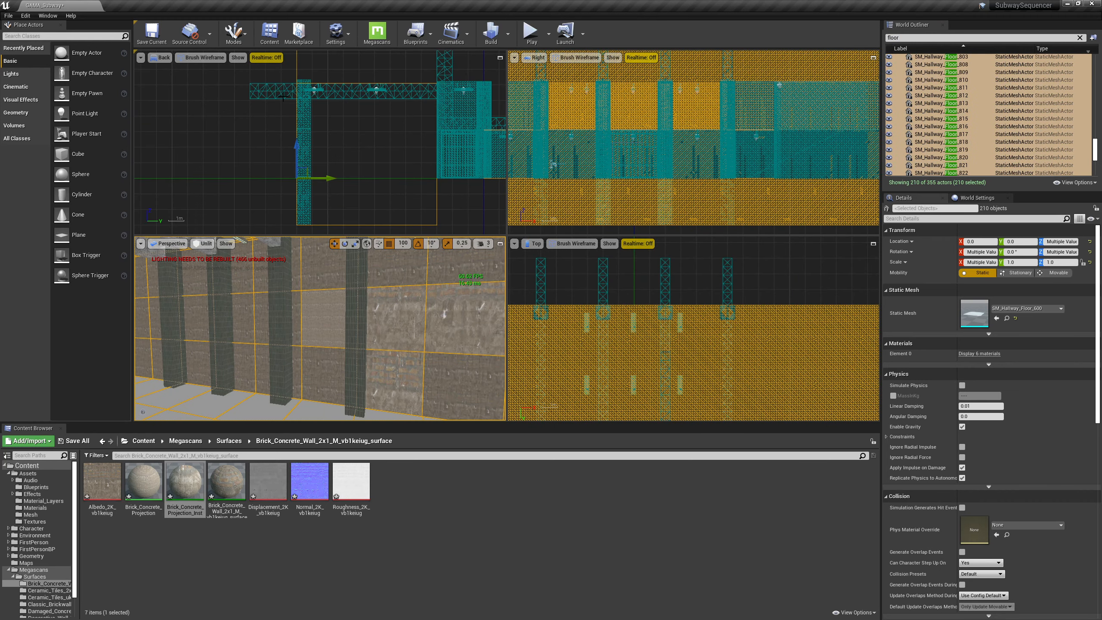
pyautogui.moveTo(279, 69); pyautogui.dragTo(359, 60)
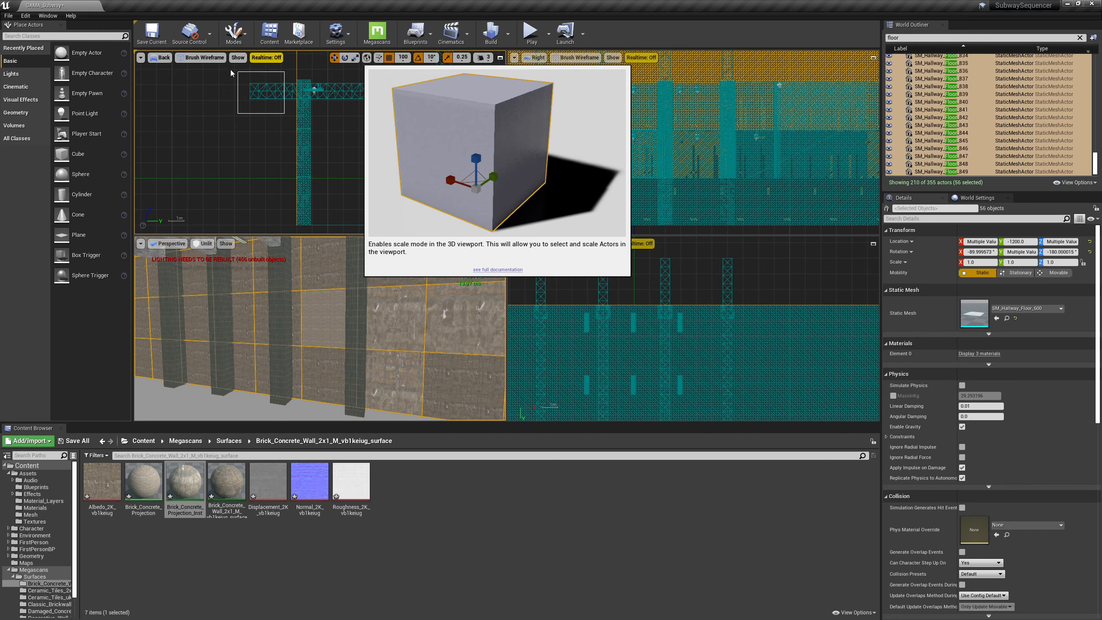
pyautogui.keyDown('ctrl'); pyautogui.moveTo(231, 70); pyautogui.dragTo(229, 70); pyautogui.keyUp('ctrl')
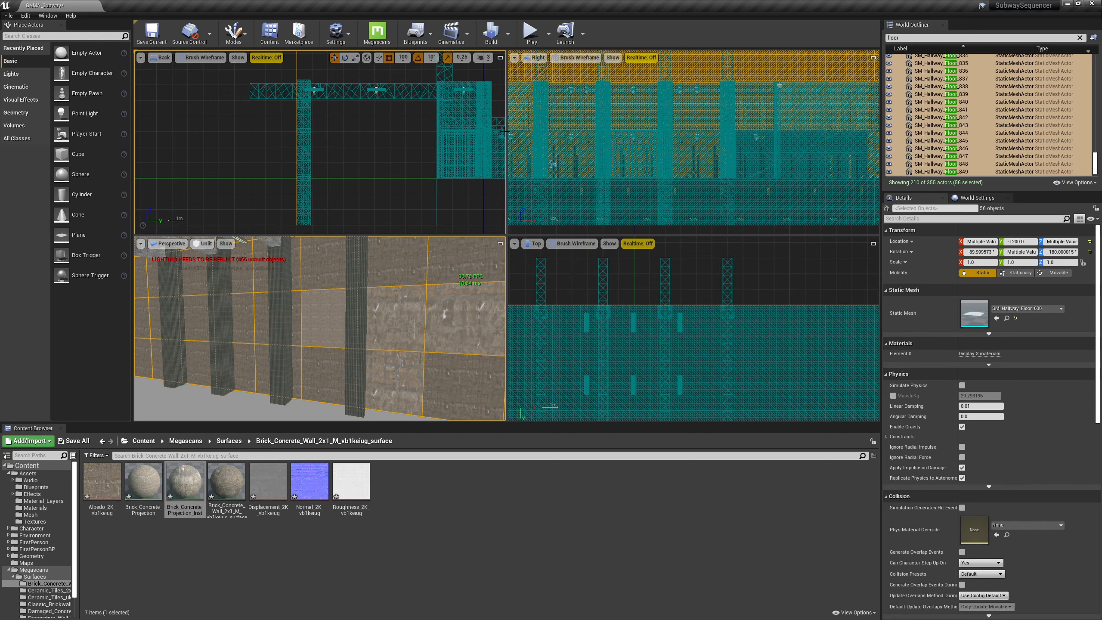
pyautogui.moveTo(431, 314)
pyautogui.mouseDown(button='right')
pyautogui.moveTo(412, 286)
pyautogui.moveTo(347, 300)
pyautogui.moveTo(421, 301)
pyautogui.mouseUp(button='right')
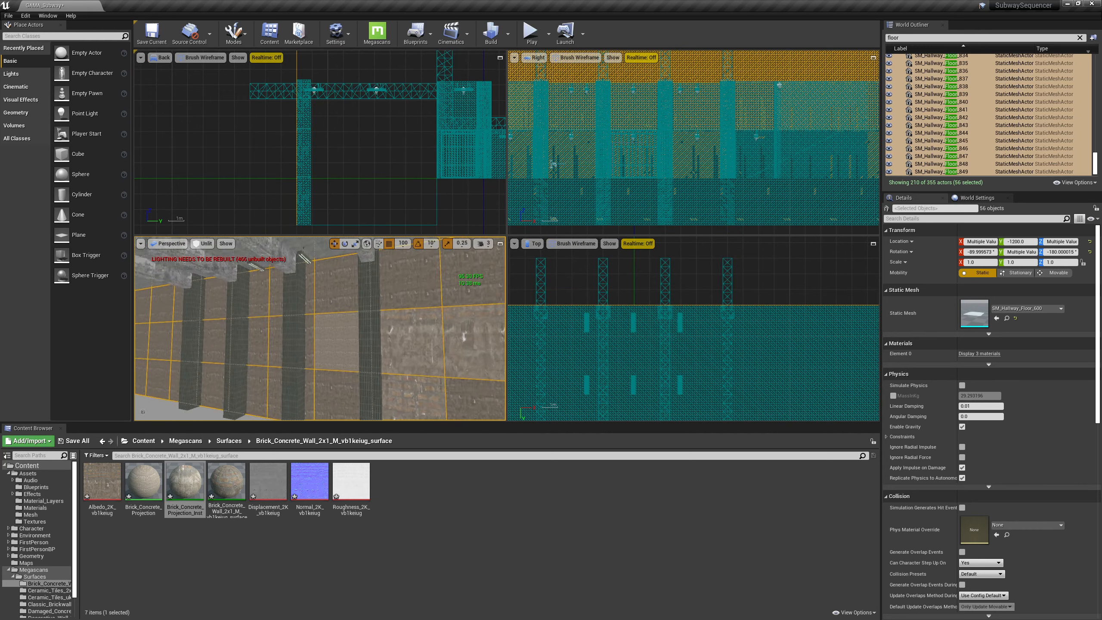
pyautogui.moveTo(321, 393)
pyautogui.mouseDown(button='right')
pyautogui.moveTo(434, 378)
pyautogui.moveTo(319, 388)
pyautogui.moveTo(312, 405)
pyautogui.mouseUp(button='right')
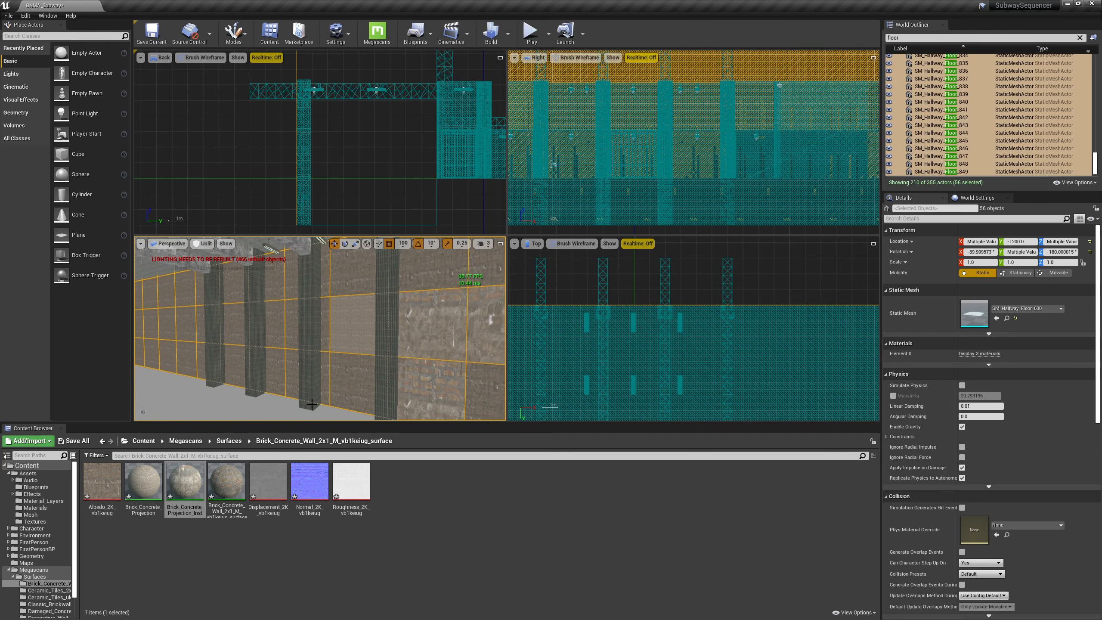
# Step: Replace the materials of all selected wall panels with Brick_Concrete_Projection_Inst and return to a single perspective viewport
pyautogui.moveTo(185, 482); pyautogui.dragTo(632, 560)
pyautogui.click(977, 354)
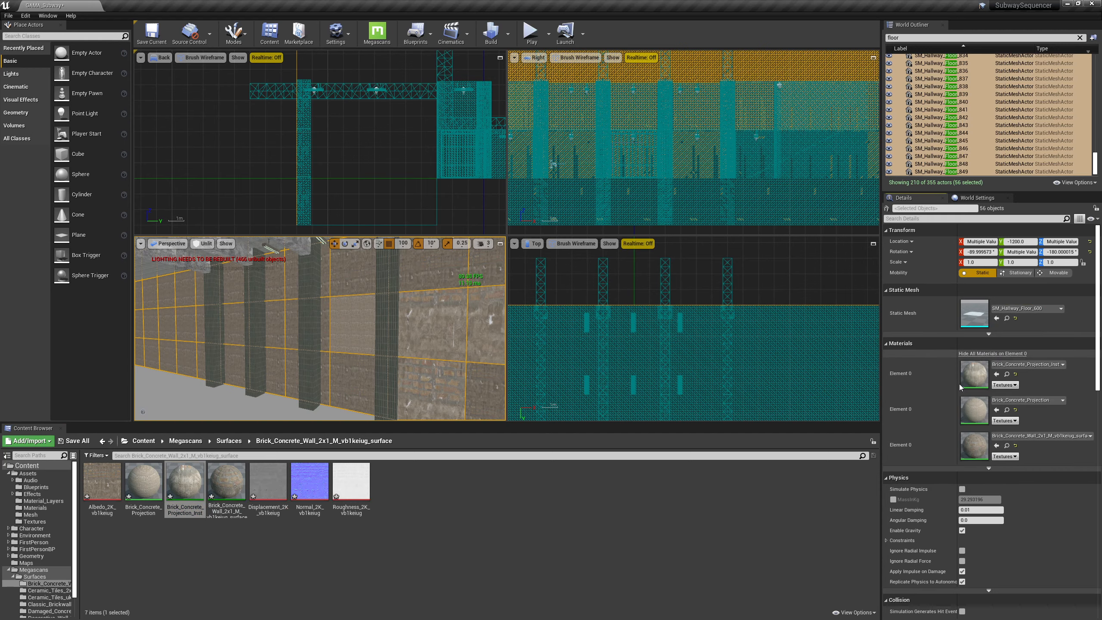
pyautogui.click(997, 446)
pyautogui.click(996, 374)
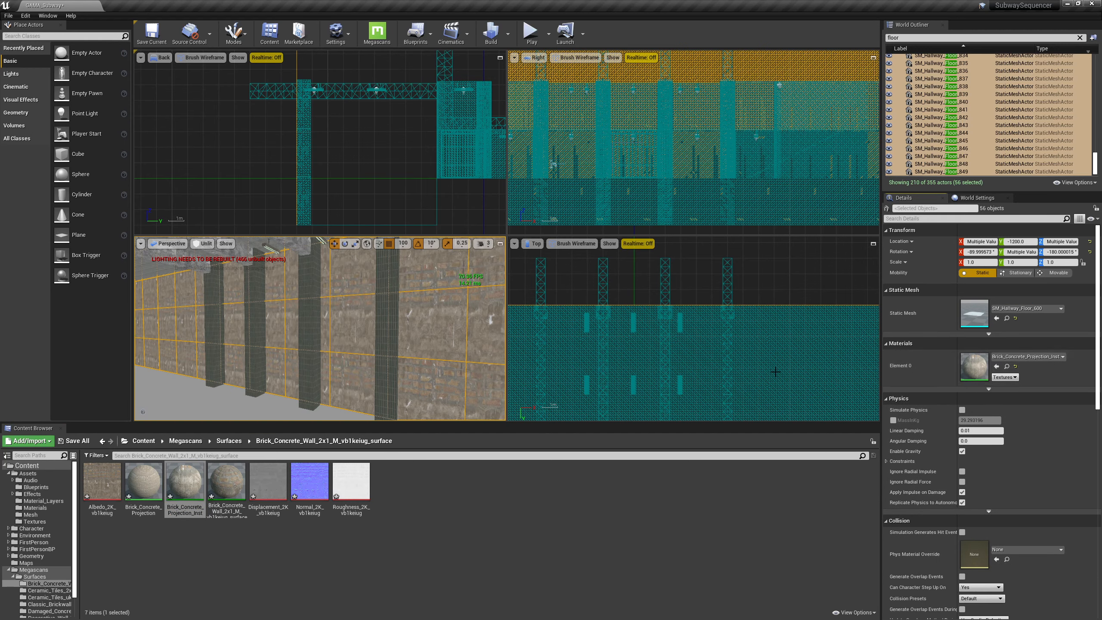
pyautogui.moveTo(331, 339); pyautogui.dragTo(371, 339, button='right')
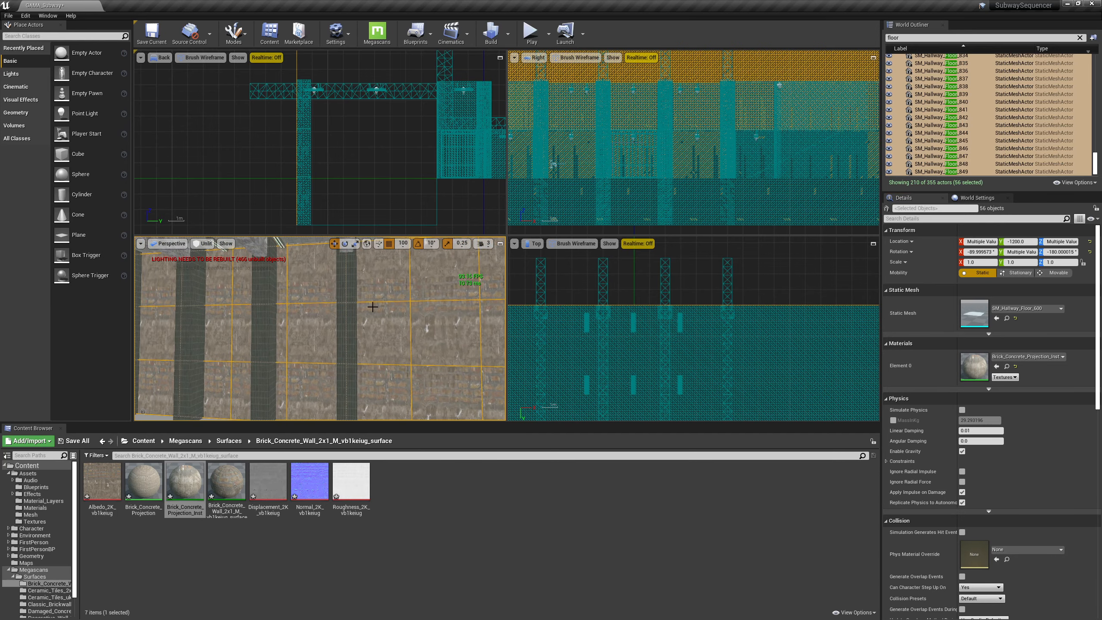
pyautogui.click(500, 243)
pyautogui.moveTo(525, 209)
pyautogui.mouseDown(button='right')
pyautogui.moveTo(538, 210)
pyautogui.moveTo(512, 210)
pyautogui.moveTo(527, 210)
pyautogui.mouseUp(button='right')
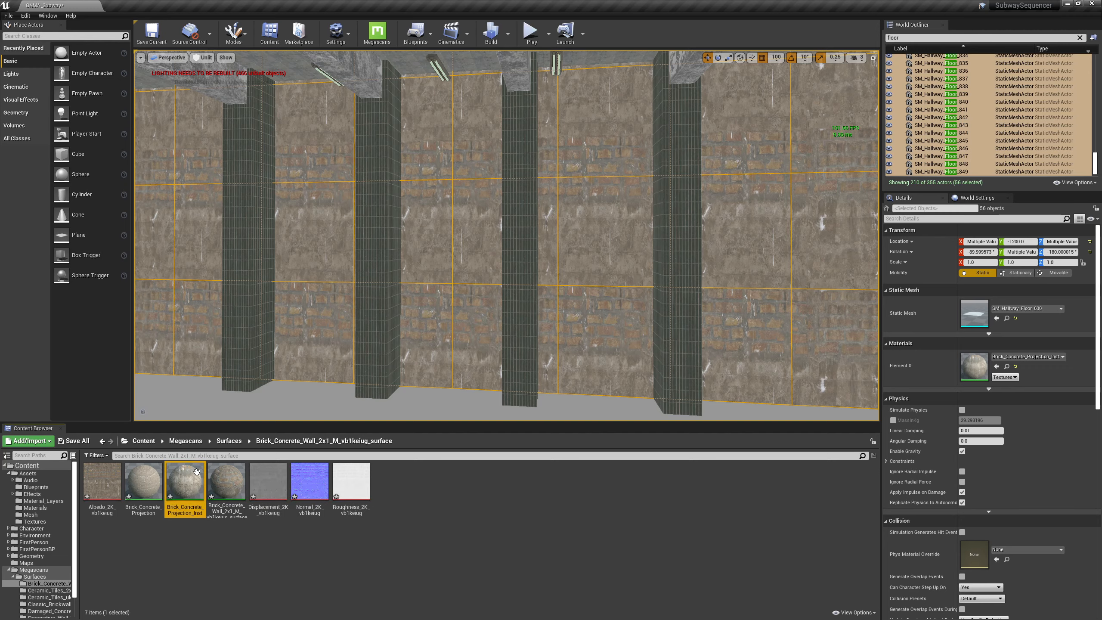
# Step: Set Texture Size in the Brick_Concrete_Projection_Inst instance to about 550, keeping the wall in view
pyautogui.doubleClick(184, 481)
pyautogui.moveTo(256, 108); pyautogui.dragTo(309, 255)
pyautogui.moveTo(375, 351)
pyautogui.mouseDown()
pyautogui.moveTo(407, 351)
pyautogui.moveTo(369, 351)
pyautogui.moveTo(393, 351)
pyautogui.mouseUp()
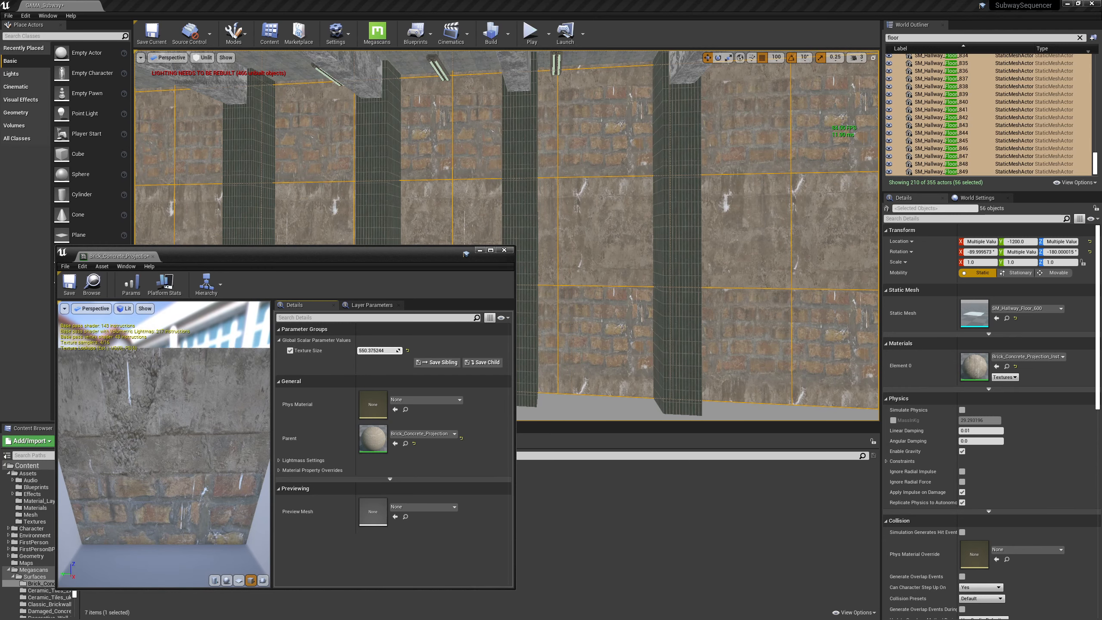
# Step: In the parent material, add a Constant2Vector below the Texture Size parameter with R 64 and G 128
pyautogui.doubleClick(373, 437)
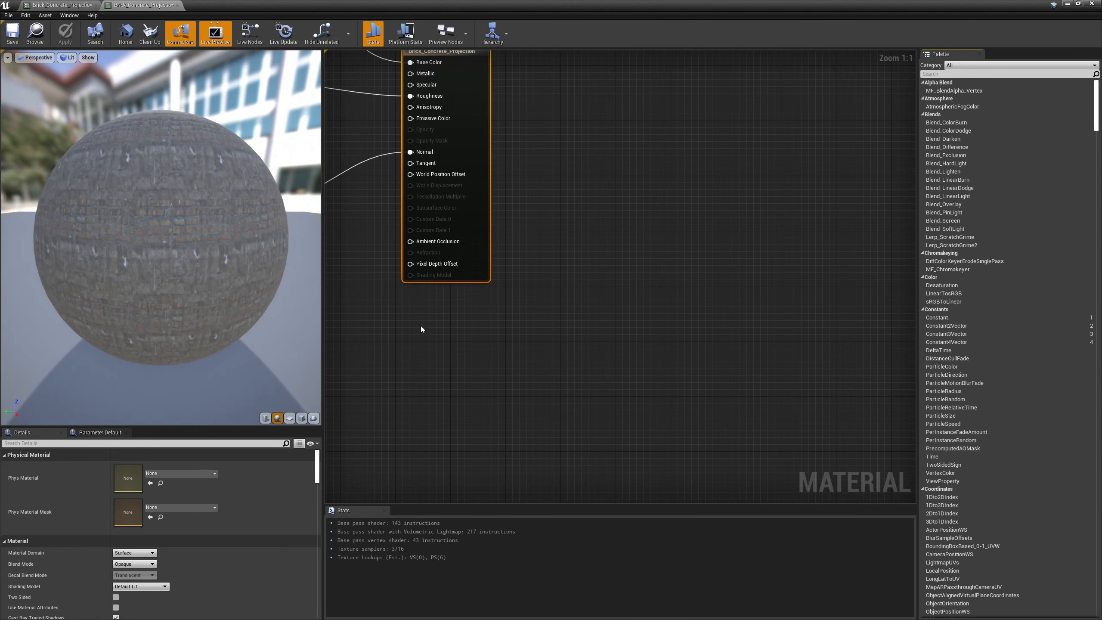
pyautogui.moveTo(420, 327); pyautogui.dragTo(591, 379, button='right')
pyautogui.moveTo(368, 294); pyautogui.dragTo(560, 308, button='right')
pyautogui.moveTo(550, 228); pyautogui.dragTo(510, 227)
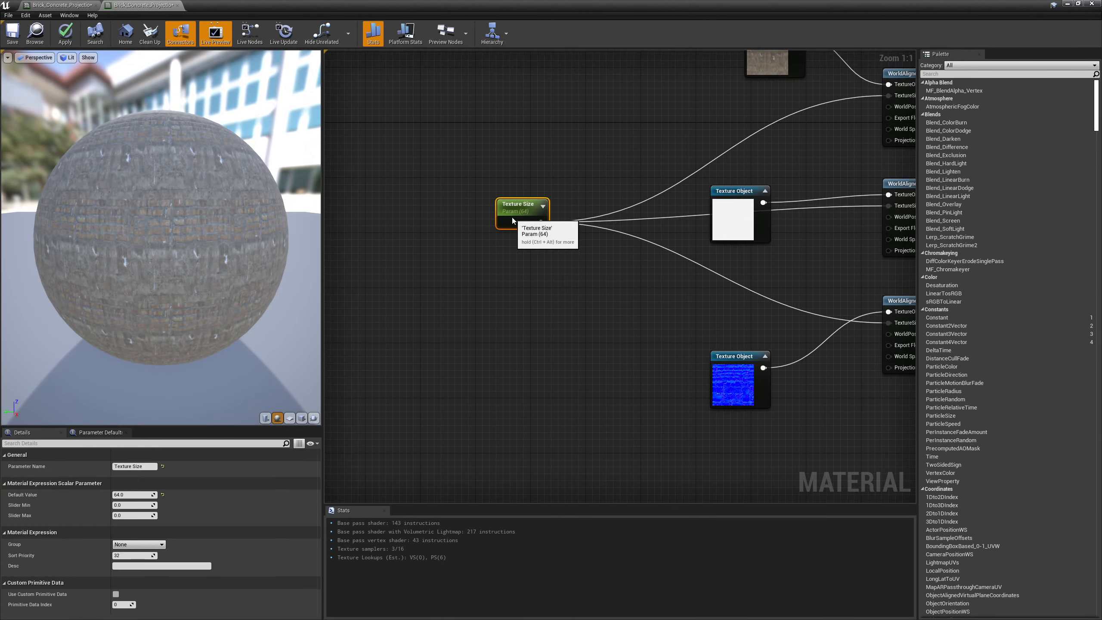
pyautogui.click(504, 261)
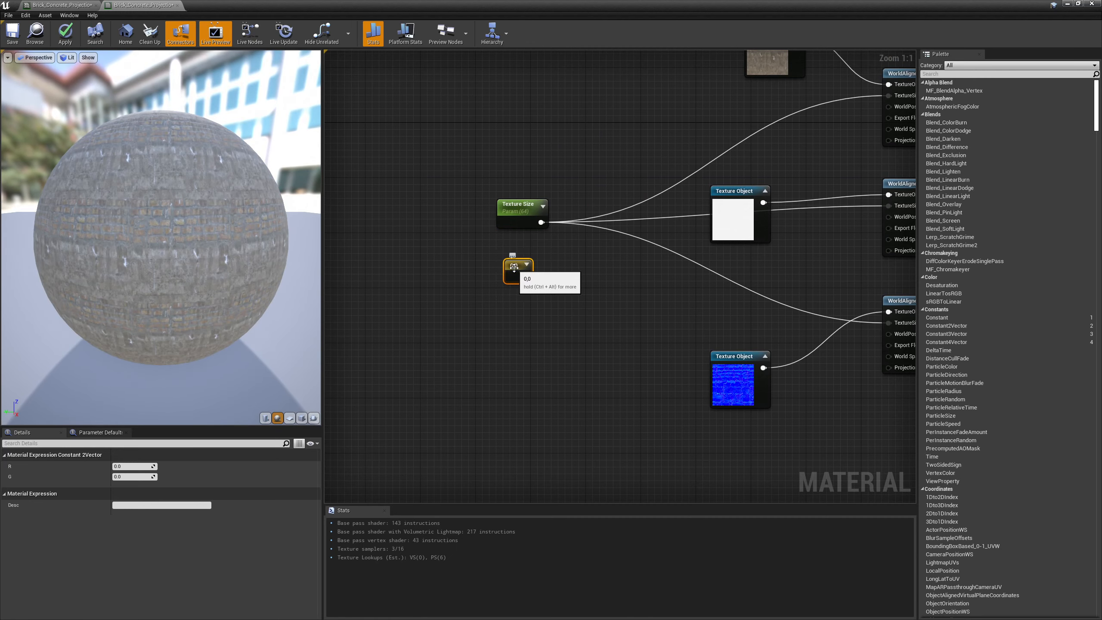
pyautogui.click(130, 466)
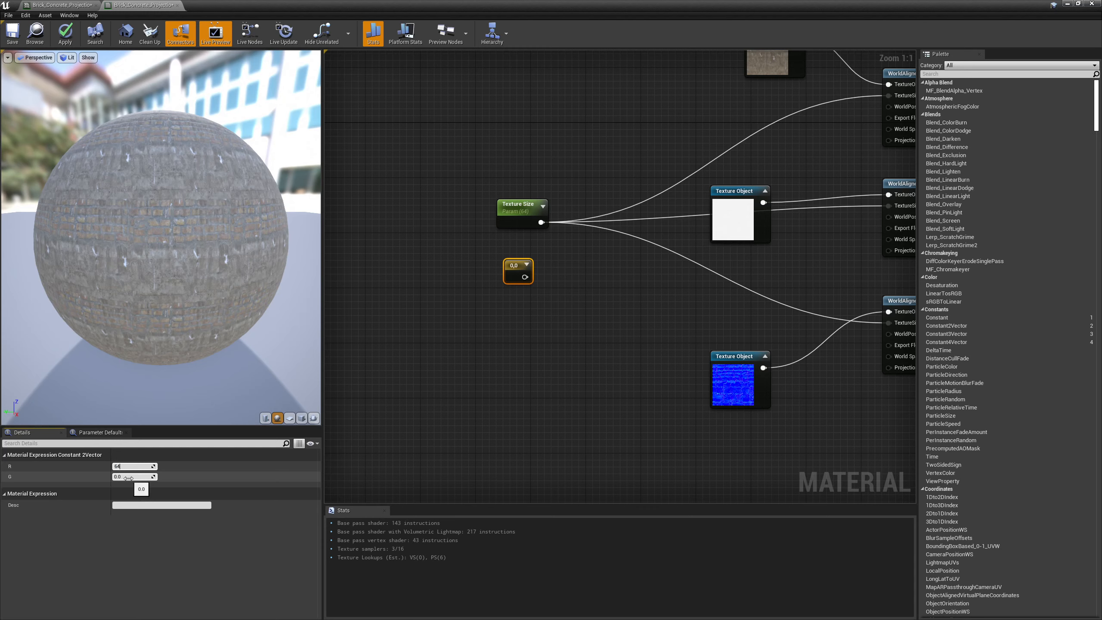
pyautogui.press('Tab')
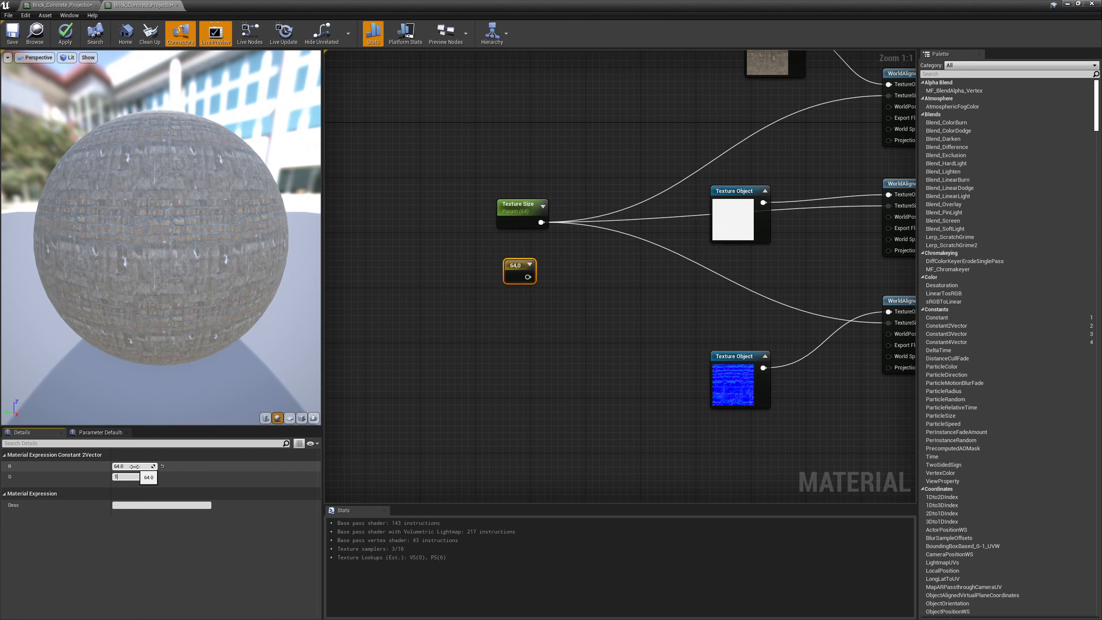
pyautogui.write('128')
pyautogui.press('Return')
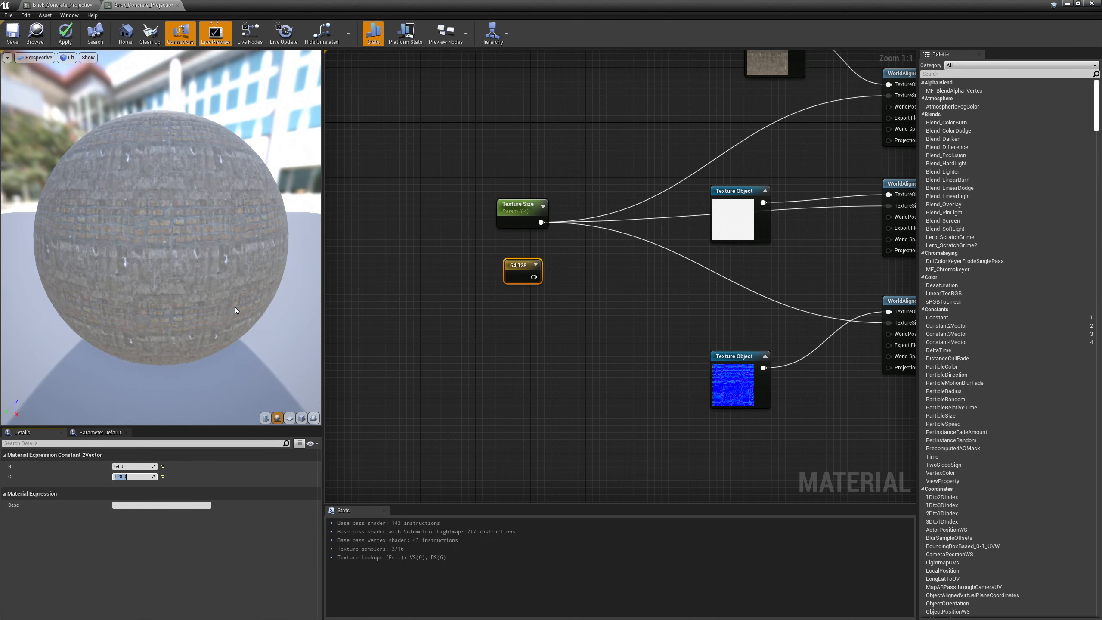
# Step: Preview the material on a plane and move all Texture Size connections from the parameter to the 64,128 constant
pyautogui.moveTo(234, 306); pyautogui.dragTo(234, 259, button='right')
pyautogui.moveTo(234, 304); pyautogui.dragTo(288, 319)
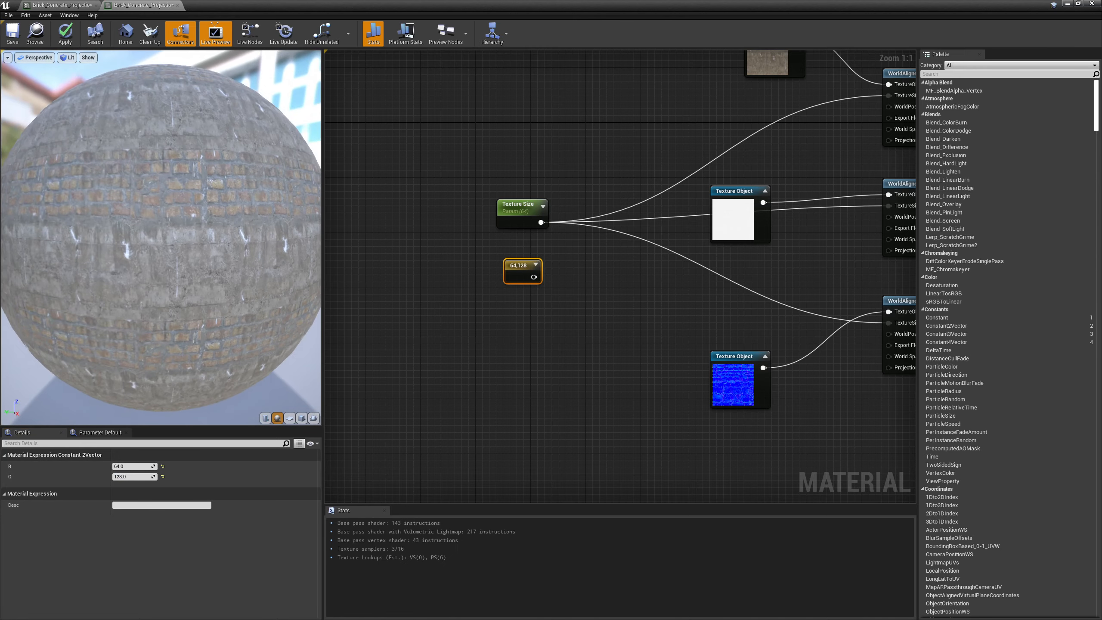
pyautogui.click(289, 417)
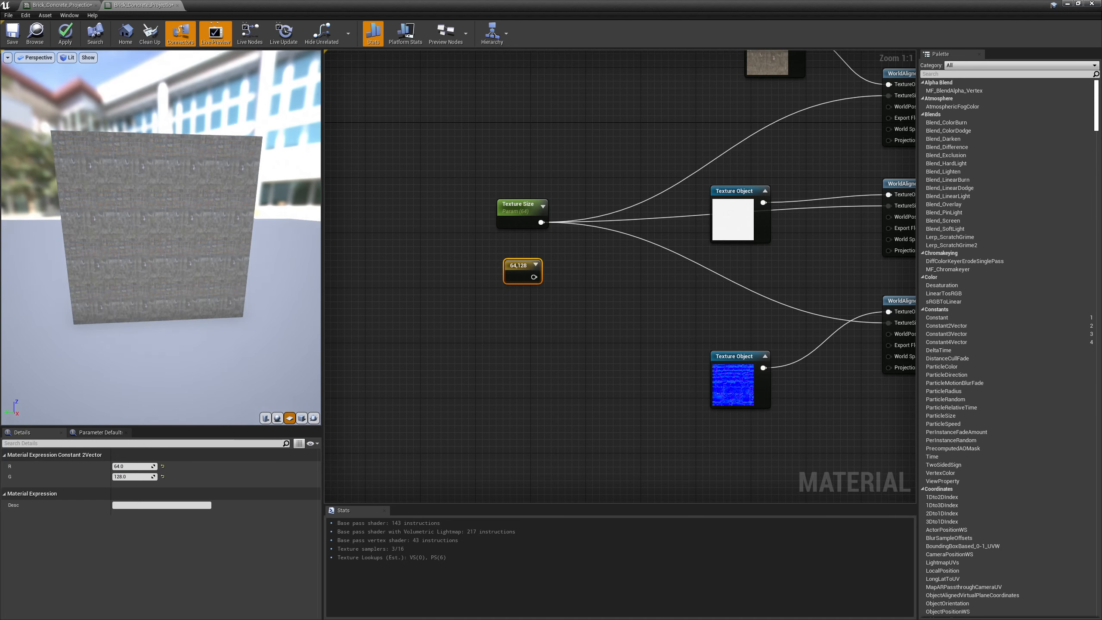
pyautogui.moveTo(234, 304)
pyautogui.mouseDown(button='right')
pyautogui.moveTo(234, 243)
pyautogui.moveTo(234, 294)
pyautogui.mouseUp(button='right')
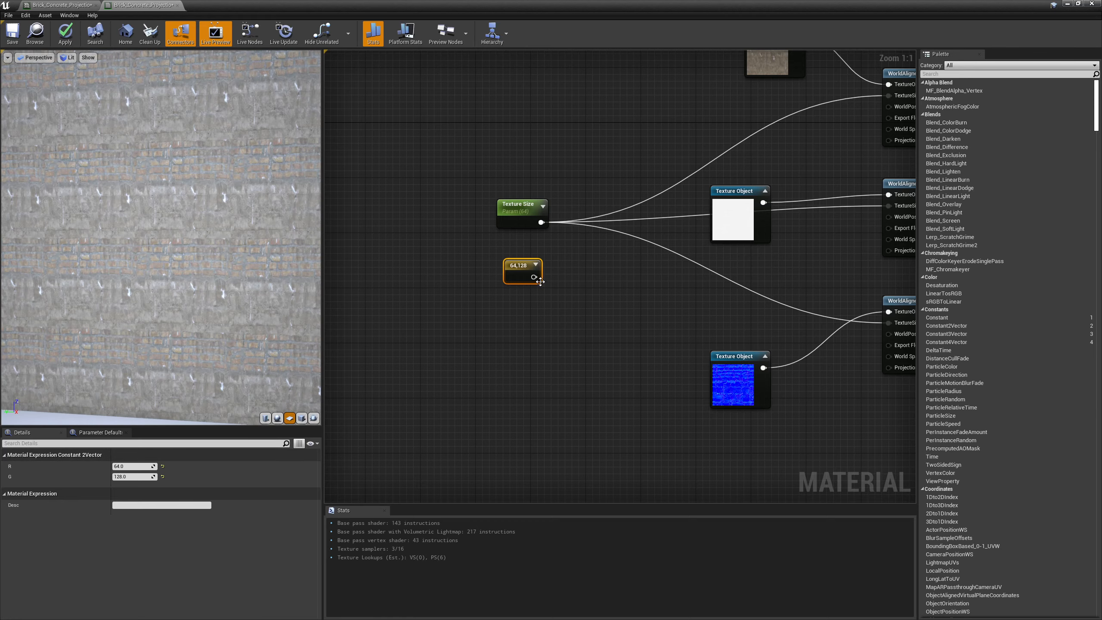
pyautogui.keyDown('ctrl'); pyautogui.moveTo(541, 222); pyautogui.dragTo(534, 278); pyautogui.keyUp('ctrl')
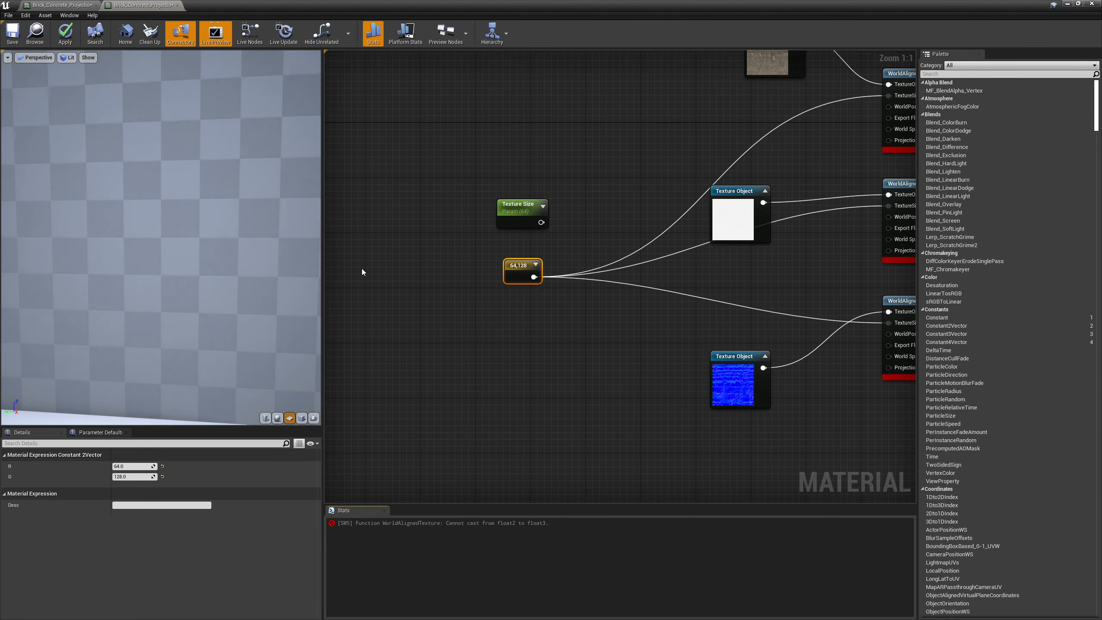
# Step: Add a Constant3Vector below the two-component constant with R 64, G 128 and B 64
pyautogui.moveTo(550, 363); pyautogui.dragTo(519, 368, button='right')
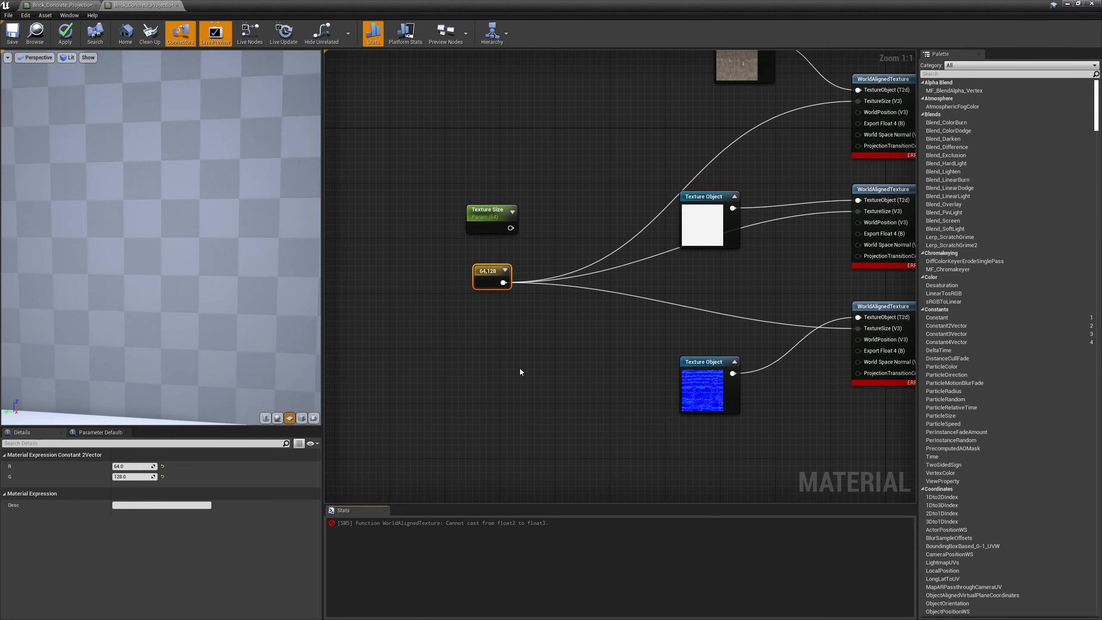
pyautogui.click(485, 326)
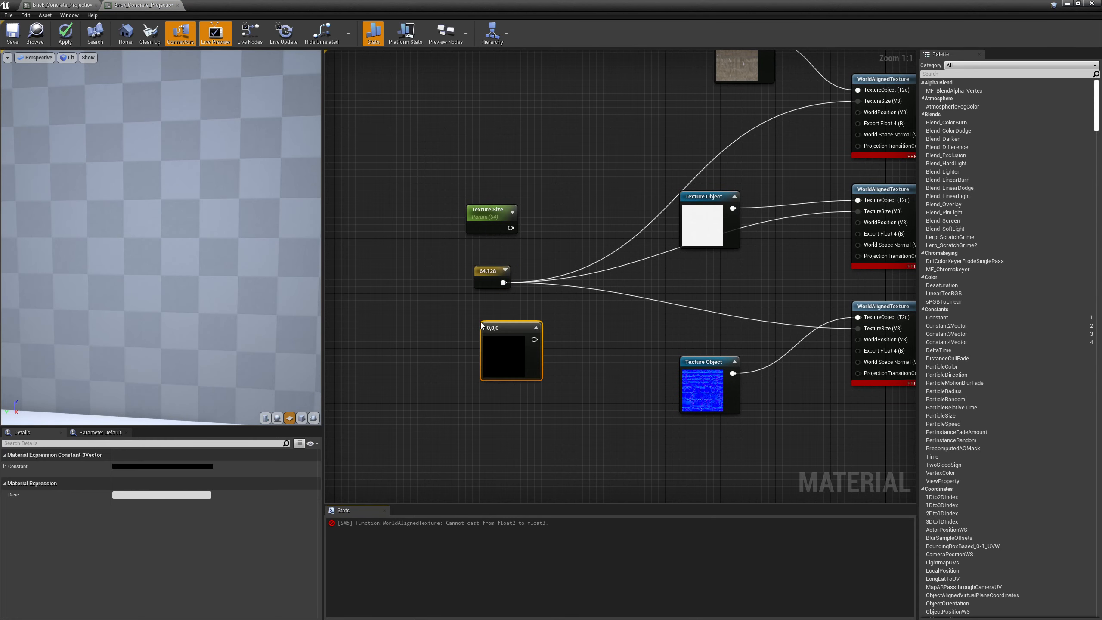
pyautogui.click(5, 467)
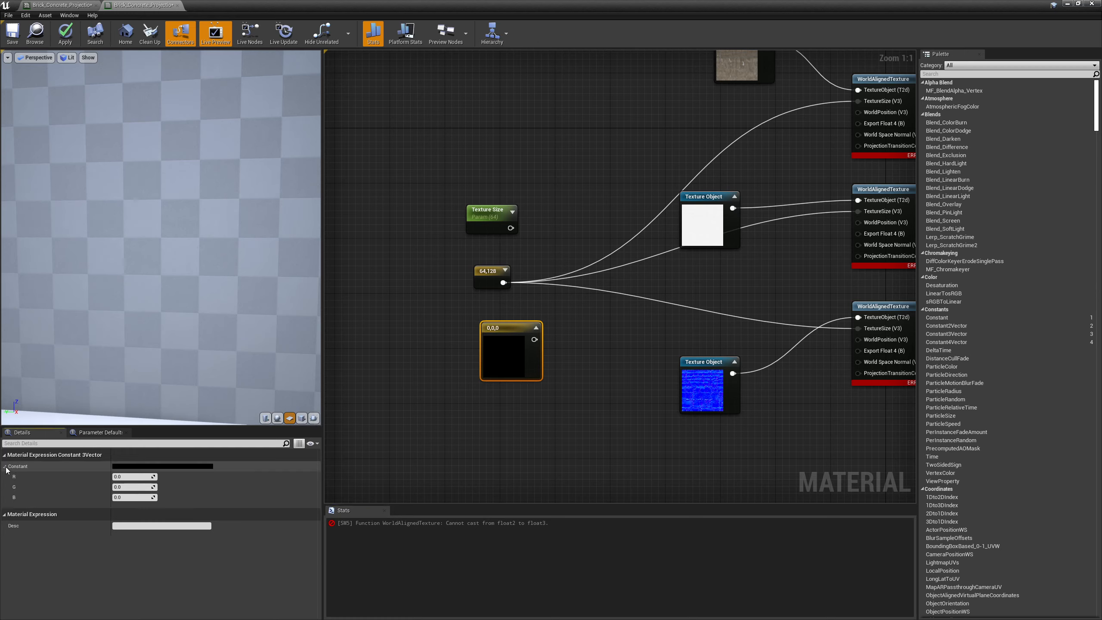
pyautogui.click(135, 475)
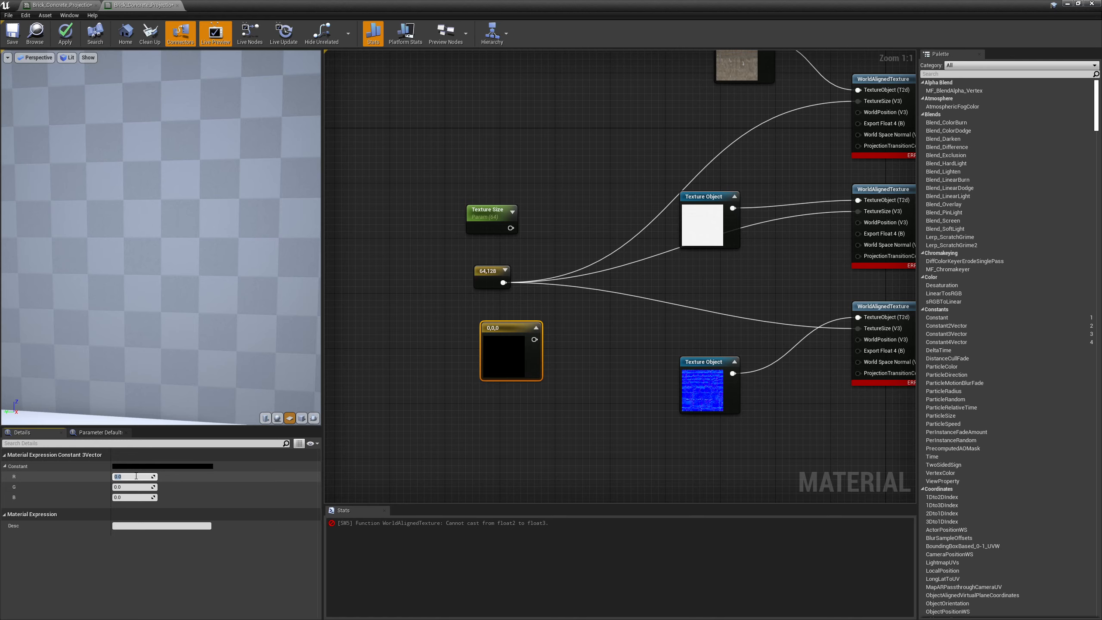
pyautogui.click(134, 486)
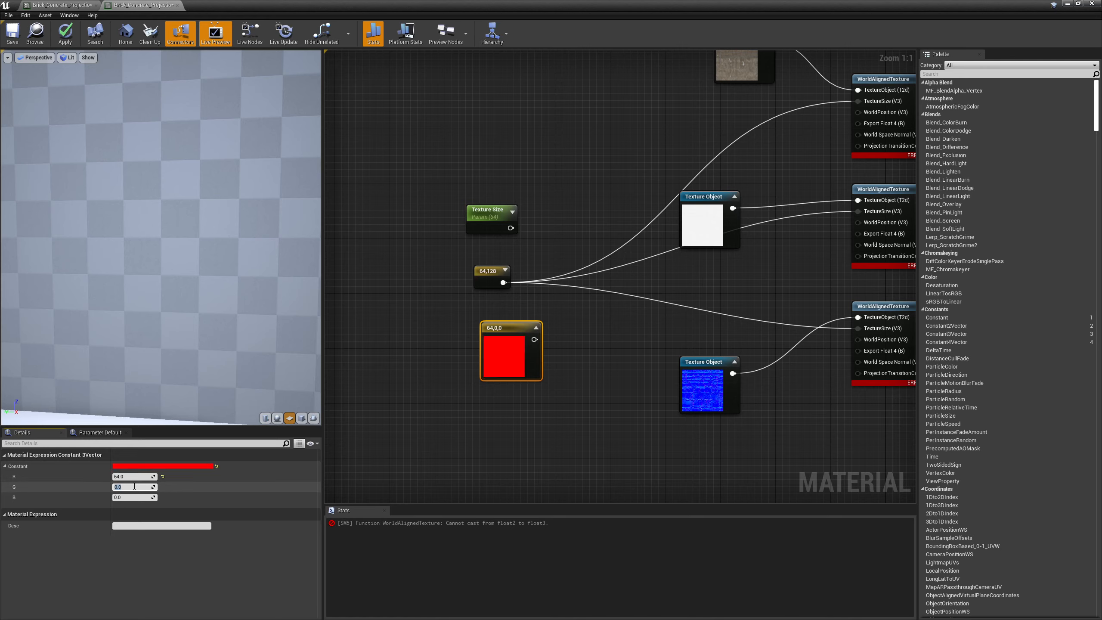
pyautogui.click(133, 497)
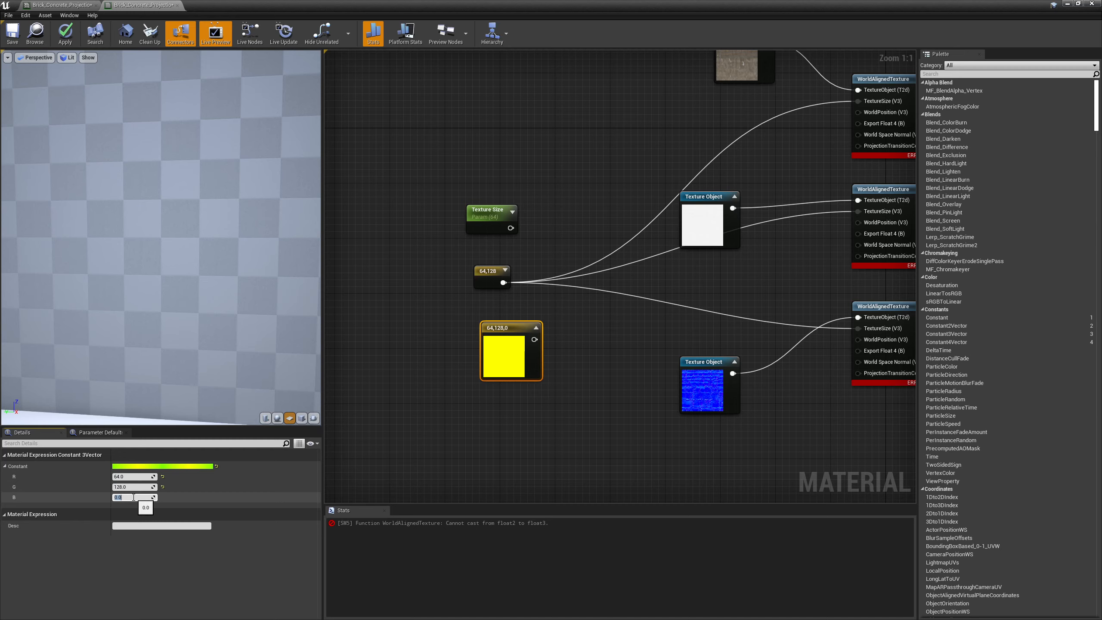
pyautogui.write('64')
pyautogui.press('Return')
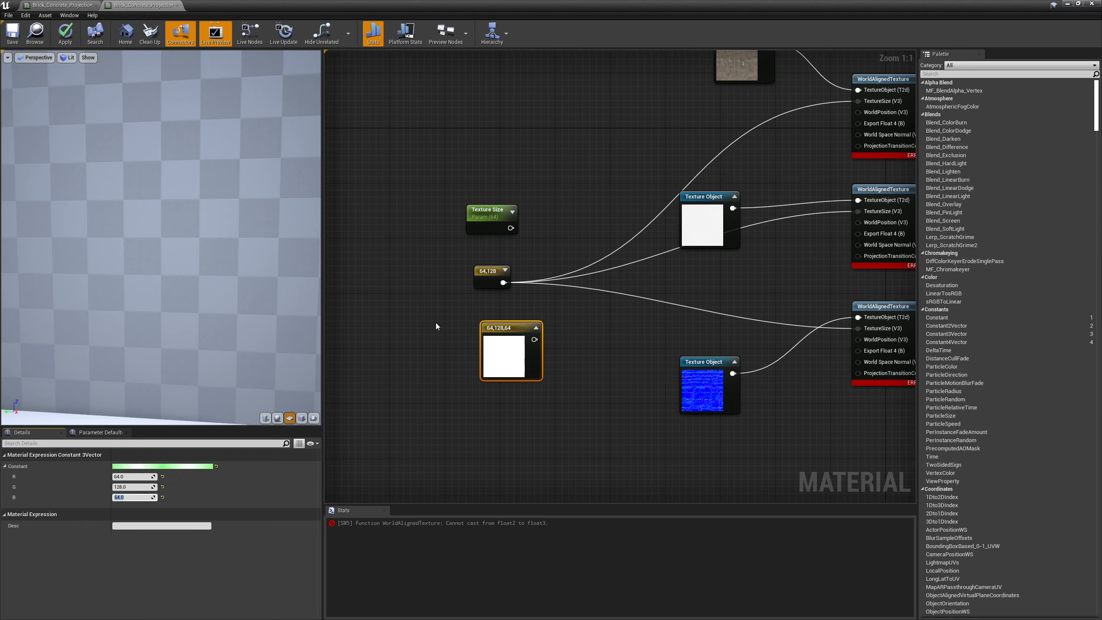
# Step: Transfer the three TextureSize connections from the Constant2Vector to the Constant3Vector and inspect the tiling on the preview plane
pyautogui.keyDown('ctrl'); pyautogui.moveTo(501, 282); pyautogui.dragTo(534, 340); pyautogui.keyUp('ctrl')
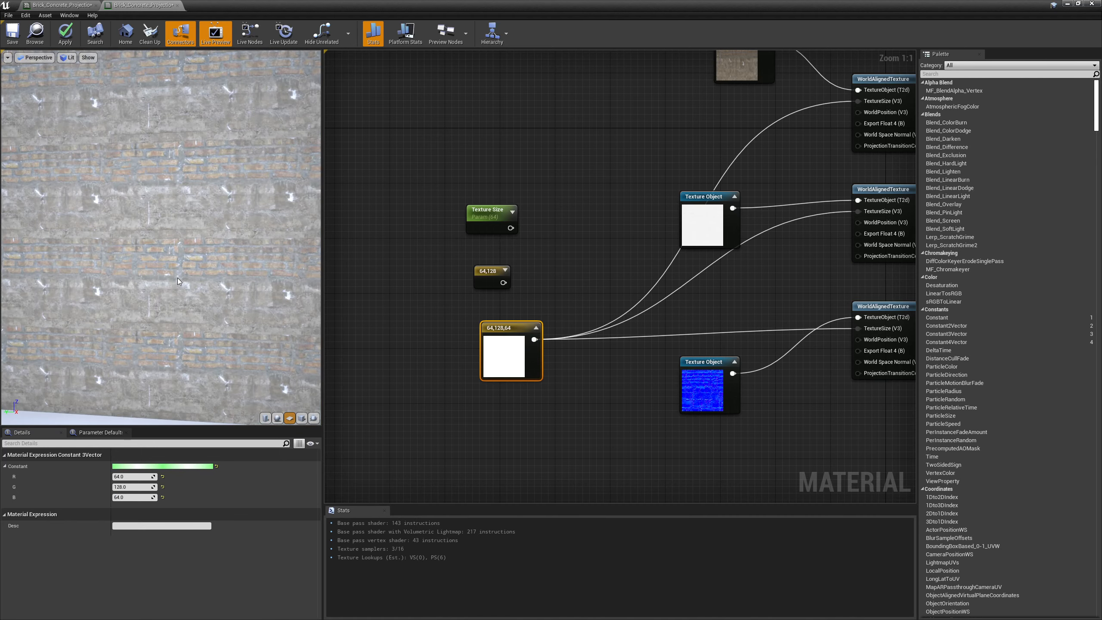
pyautogui.moveTo(171, 268)
pyautogui.mouseDown(button='right')
pyautogui.moveTo(172, 209)
pyautogui.moveTo(172, 269)
pyautogui.mouseUp(button='right')
pyautogui.moveTo(172, 269)
pyautogui.mouseDown()
pyautogui.moveTo(195, 268)
pyautogui.moveTo(173, 269)
pyautogui.mouseUp()
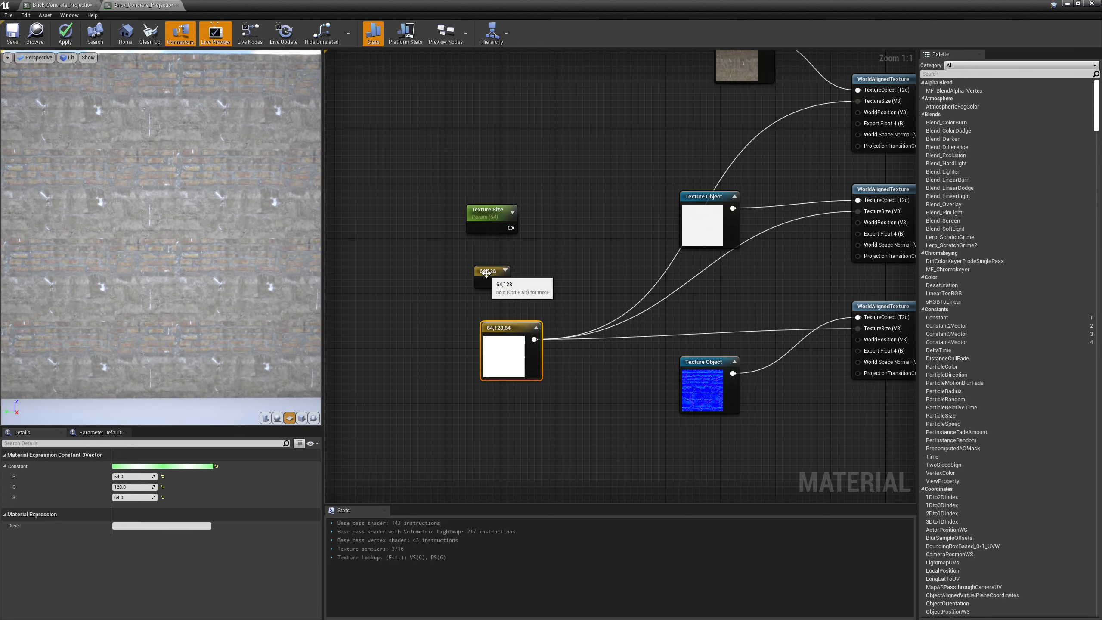
pyautogui.moveTo(228, 277)
pyautogui.mouseDown()
pyautogui.moveTo(208, 248)
pyautogui.moveTo(208, 279)
pyautogui.mouseUp()
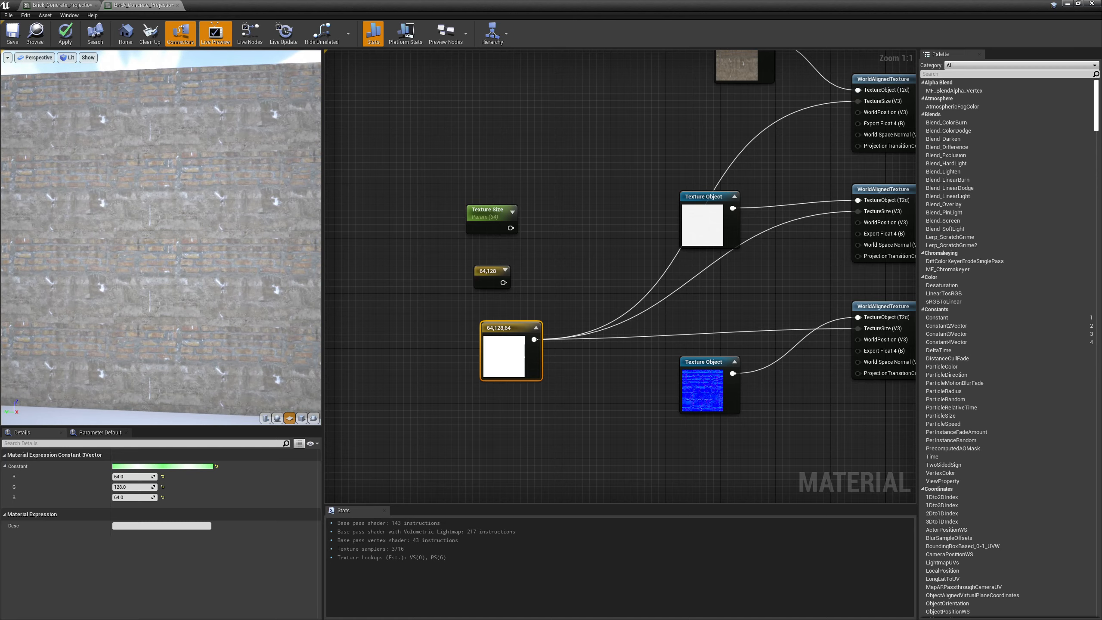
pyautogui.moveTo(208, 279)
pyautogui.mouseDown(button='right')
pyautogui.moveTo(209, 261)
pyautogui.moveTo(208, 280)
pyautogui.mouseUp(button='right')
pyautogui.moveTo(194, 258); pyautogui.dragTo(173, 258)
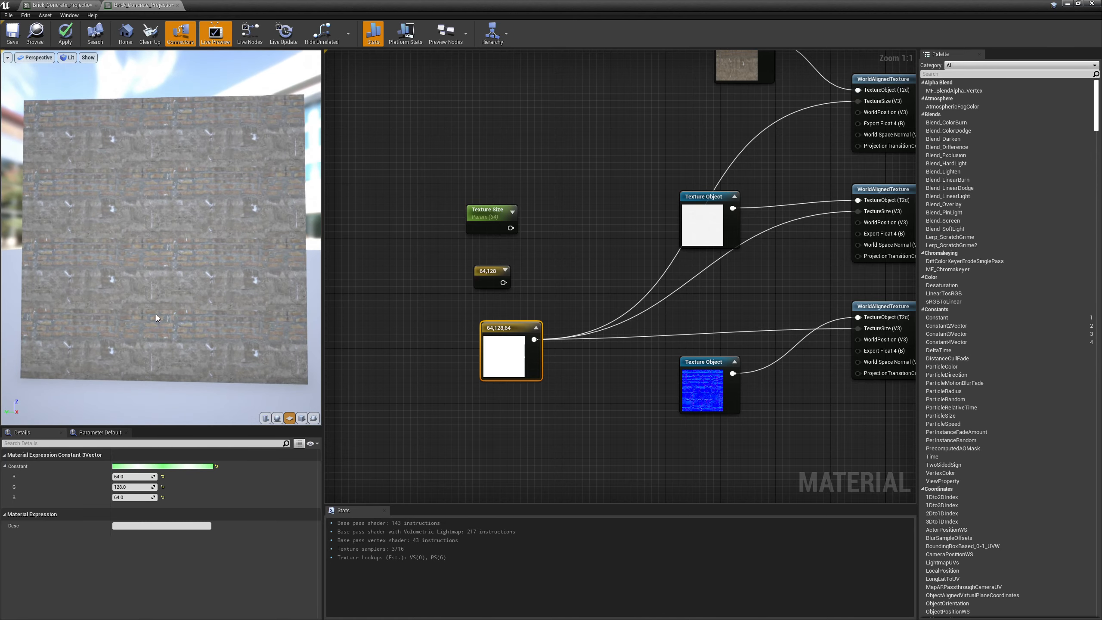
pyautogui.moveTo(194, 257)
pyautogui.mouseDown(button='right')
pyautogui.moveTo(194, 229)
pyautogui.moveTo(194, 258)
pyautogui.mouseUp(button='right')
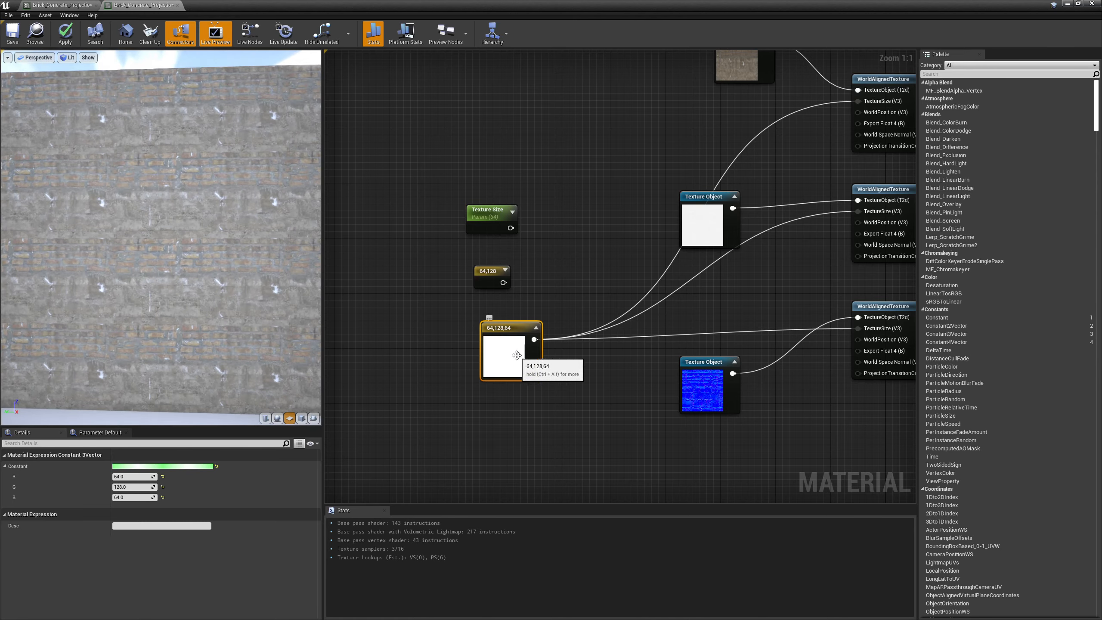
# Step: Test B values of 0 and 1 in the Constant3Vector, settle on 128, and inspect the whole preview plane
pyautogui.click(136, 498)
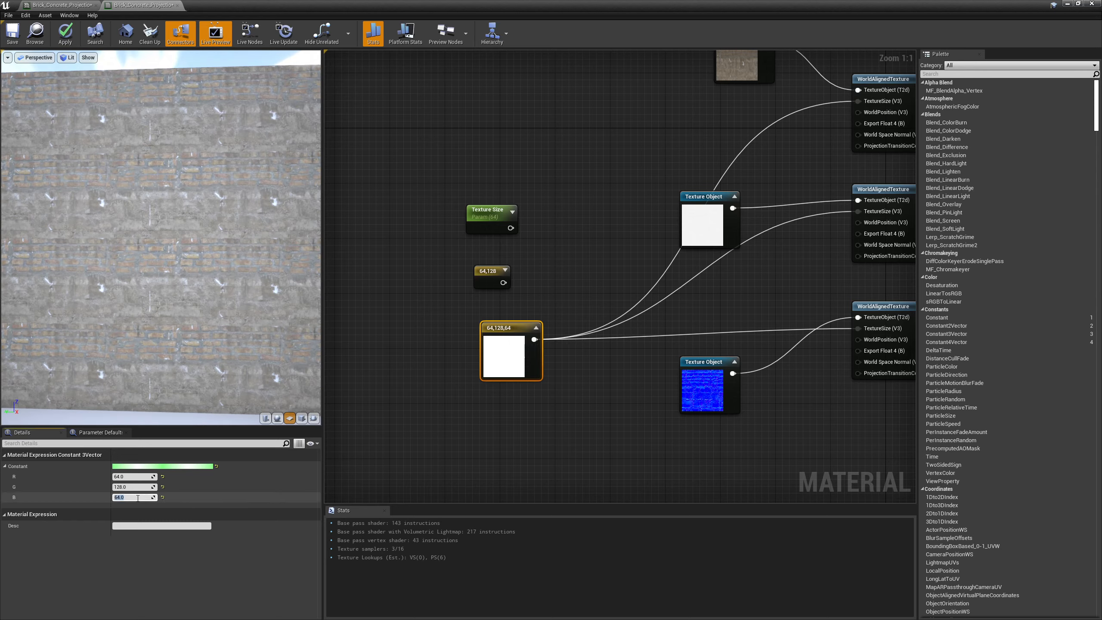
pyautogui.write('0')
pyautogui.press('Return')
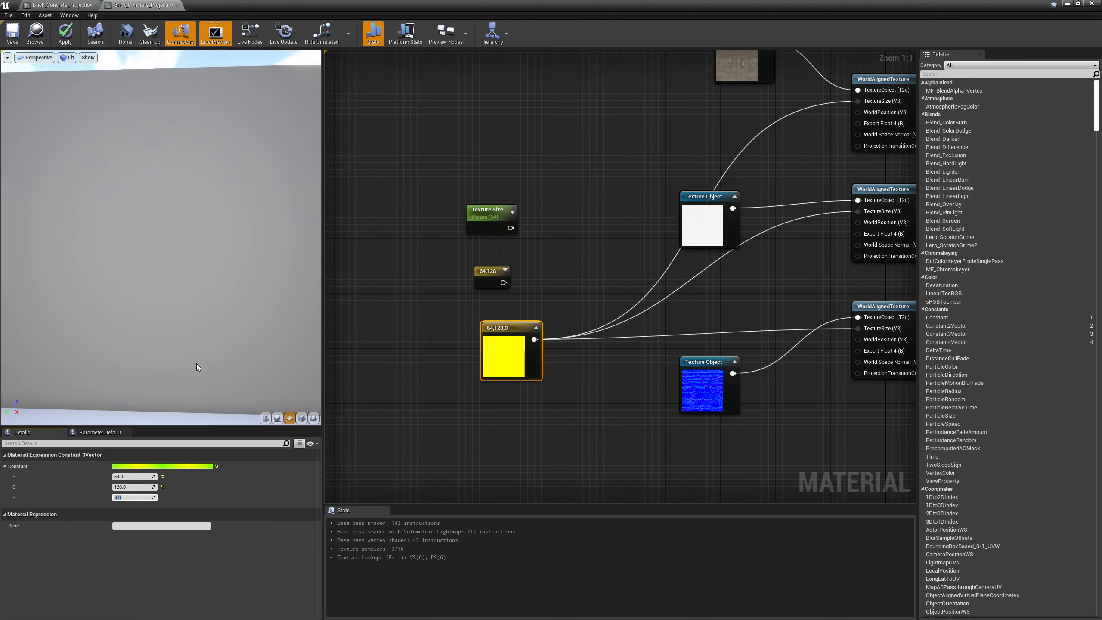
pyautogui.write('1')
pyautogui.press('Return')
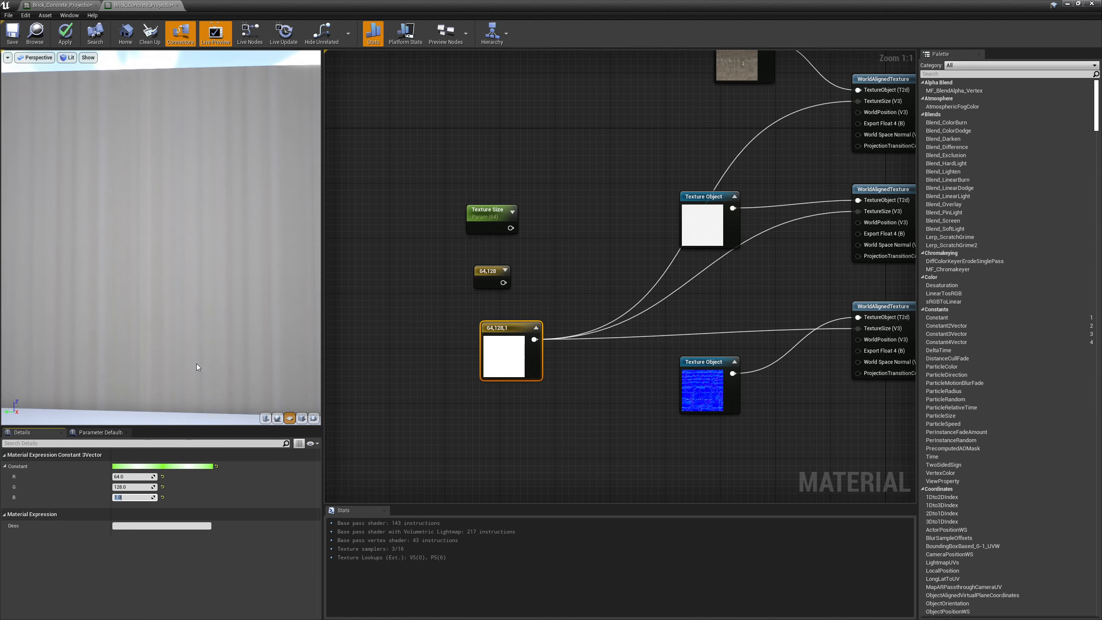
pyautogui.write('128')
pyautogui.press('Return')
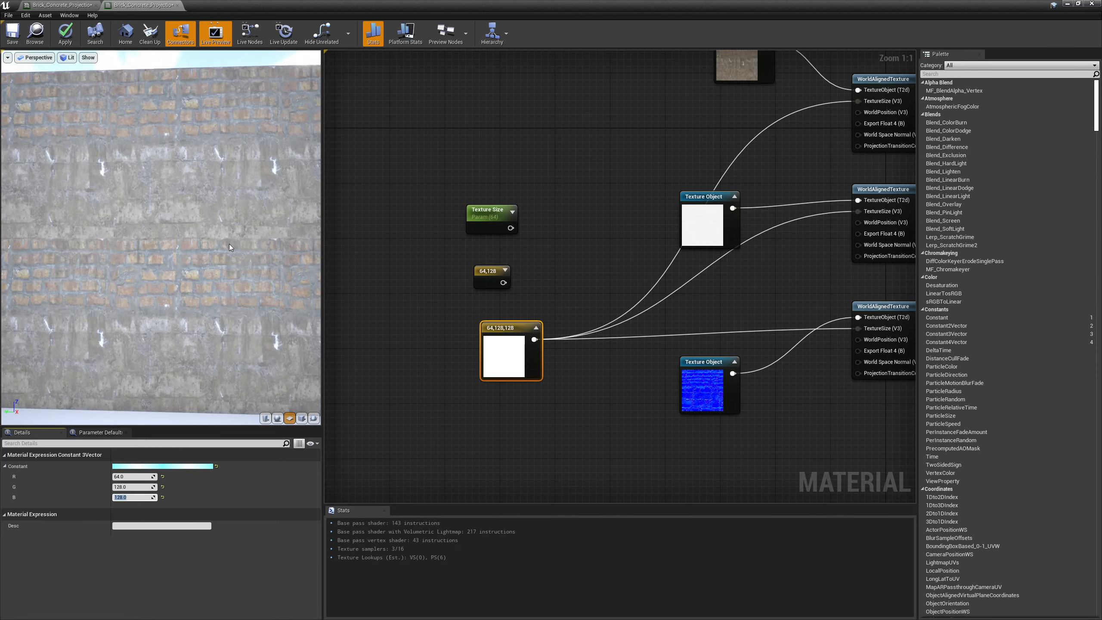
pyautogui.moveTo(222, 250); pyautogui.dragTo(238, 250)
pyautogui.moveTo(202, 251); pyautogui.dragTo(201, 211, button='right')
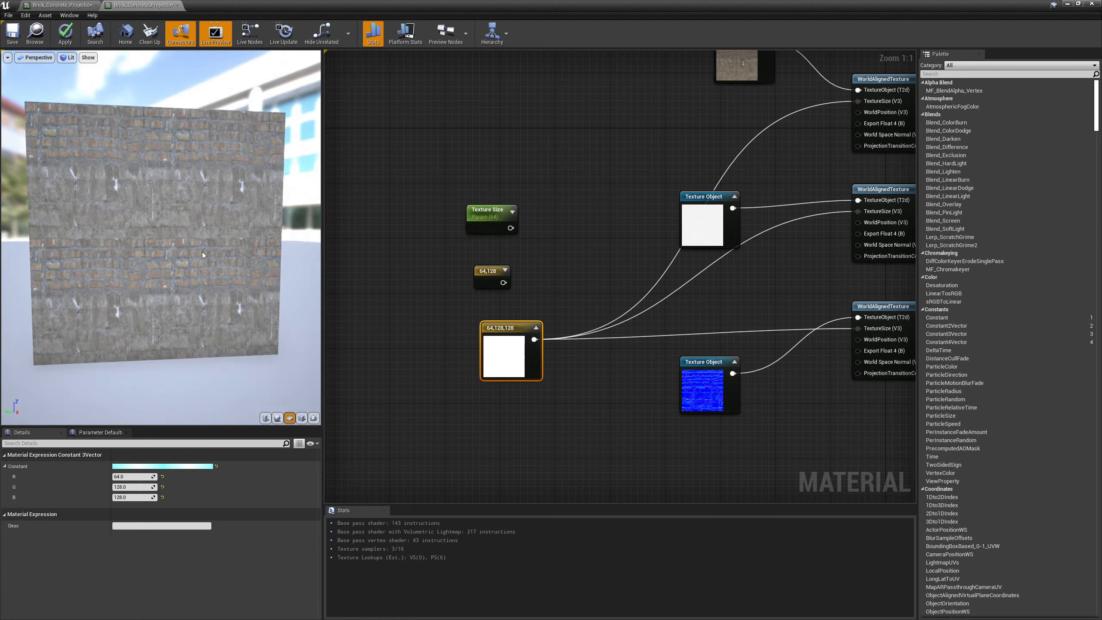
# Step: Try R at 128 and then 64 in the Constant3Vector, comparing the effect on the preview plane
pyautogui.click(133, 477)
pyautogui.write('128')
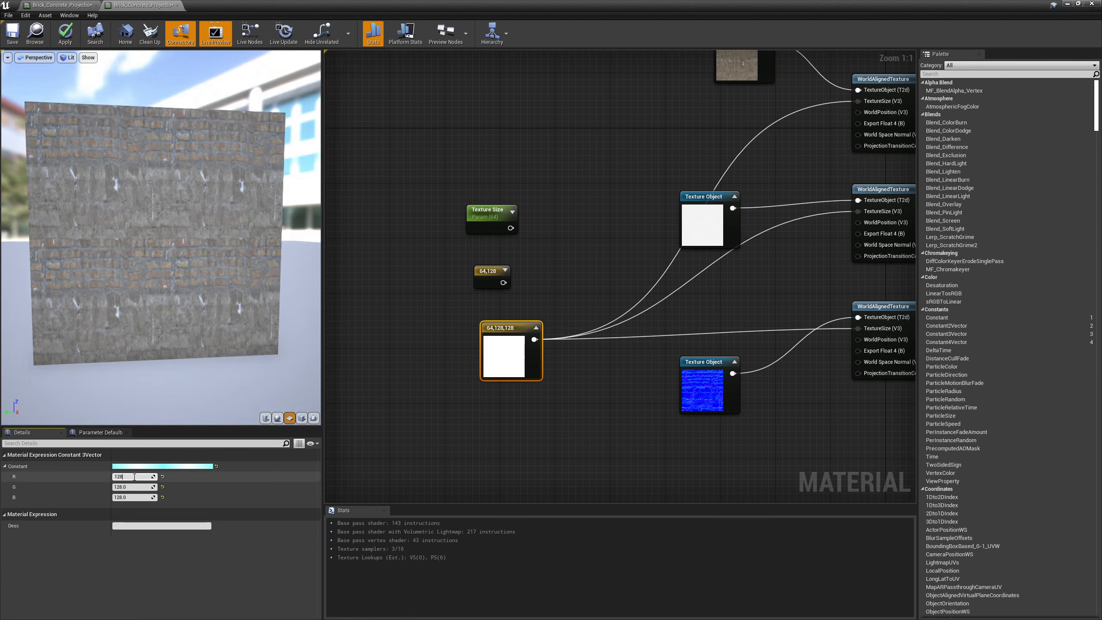
pyautogui.press('Return')
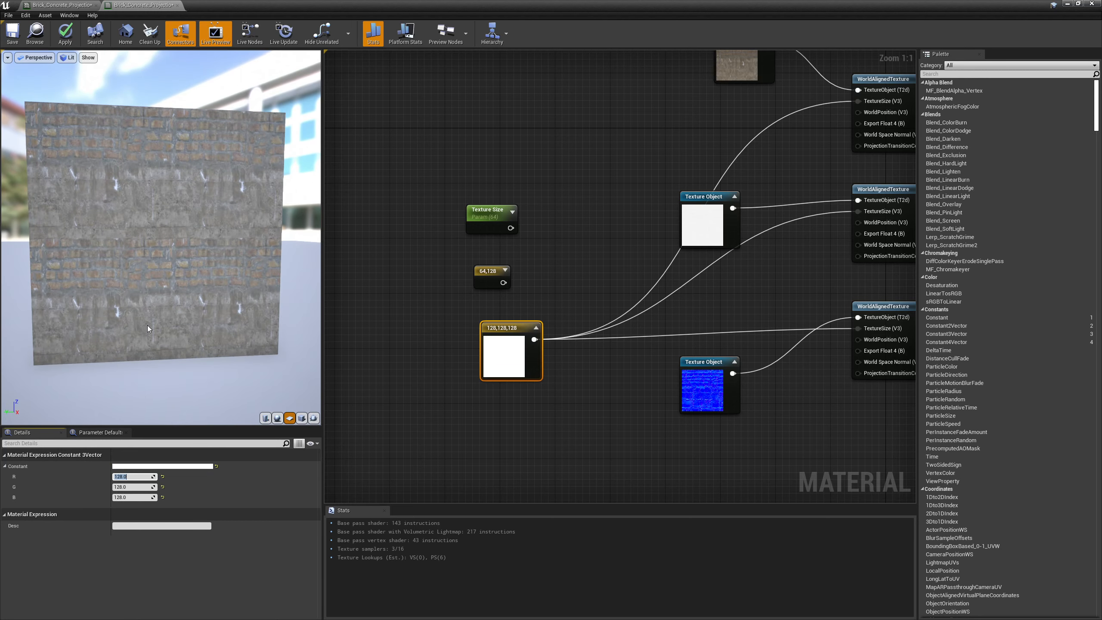
pyautogui.click(134, 476)
pyautogui.write('6')
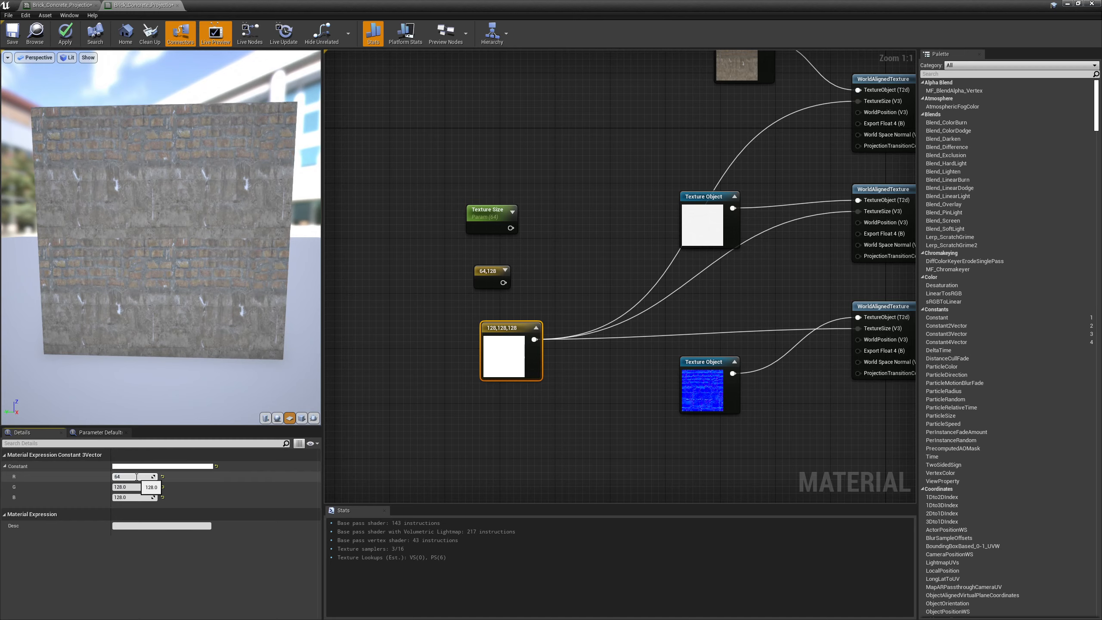
pyautogui.write('4')
pyautogui.press('Return')
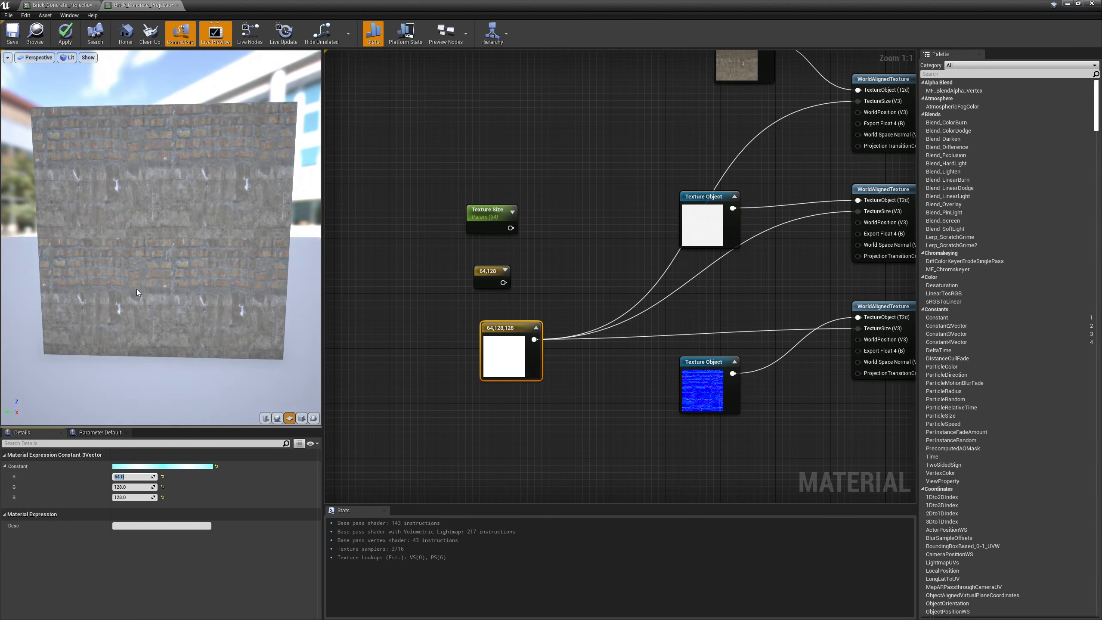
pyautogui.moveTo(287, 262); pyautogui.dragTo(194, 238)
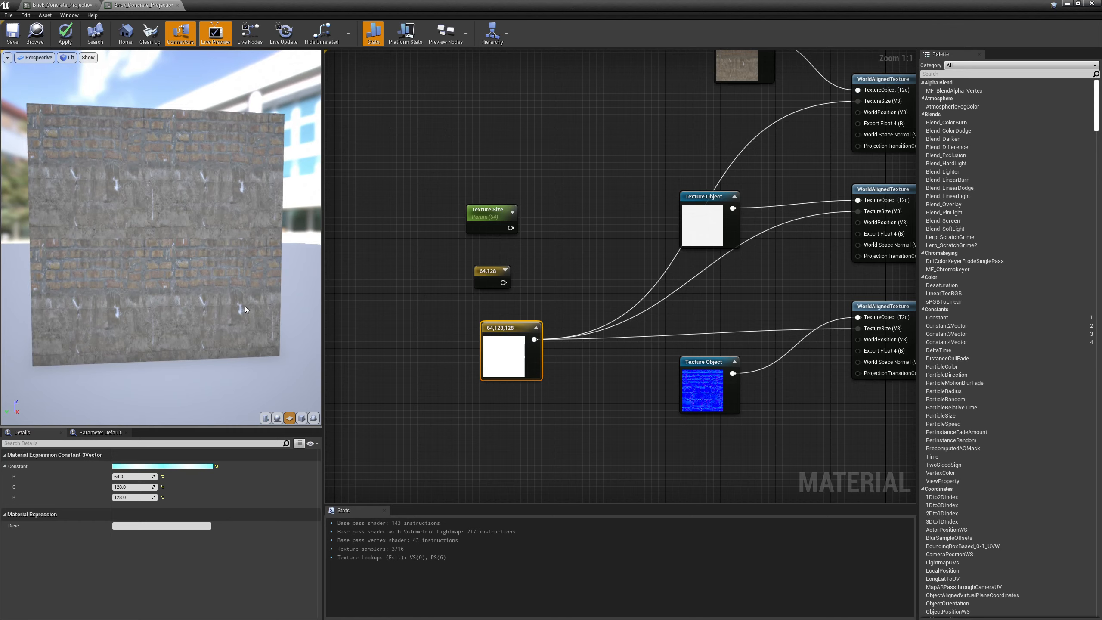
pyautogui.moveTo(258, 306); pyautogui.dragTo(257, 306)
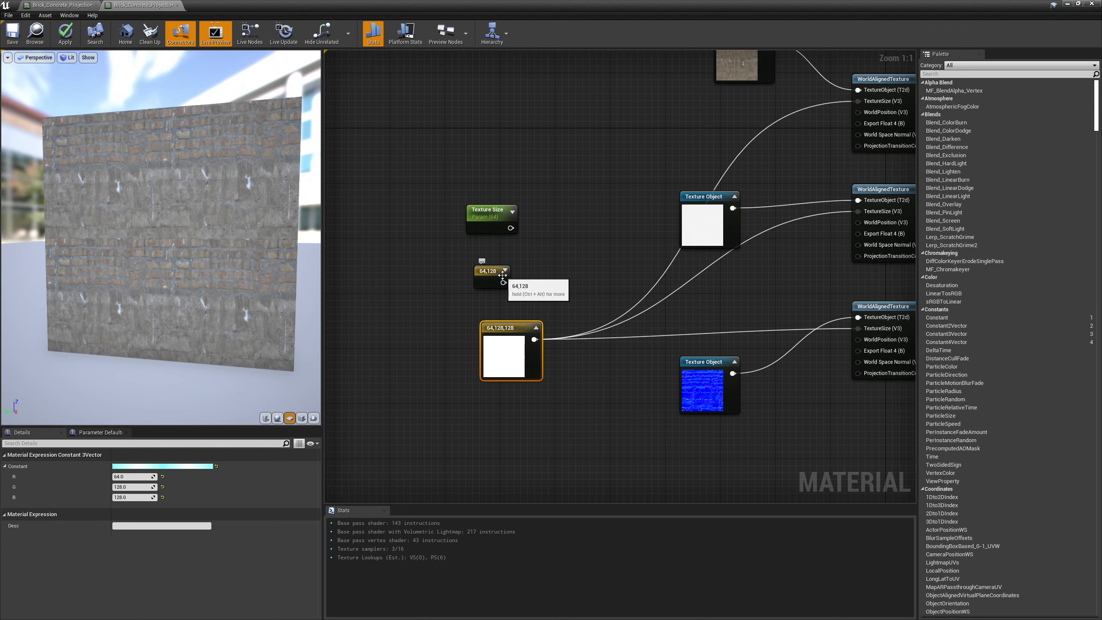
# Step: Set the Constant3Vector's R to 128 and check the preview plane from another angle
pyautogui.click(141, 477)
pyautogui.write('12')
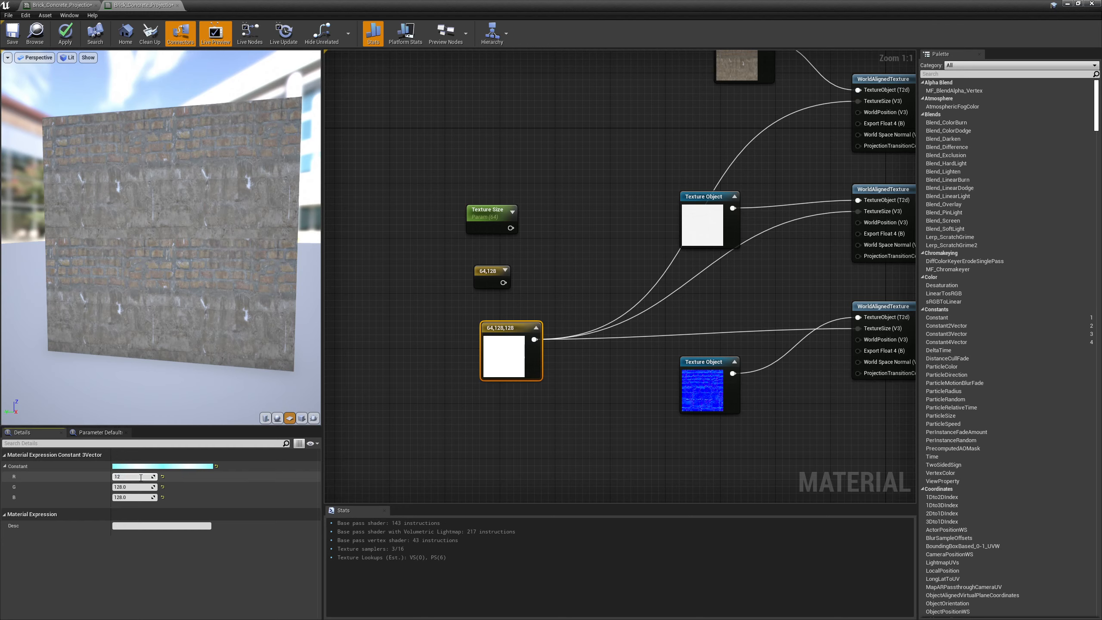
pyautogui.write('8')
pyautogui.press('Return')
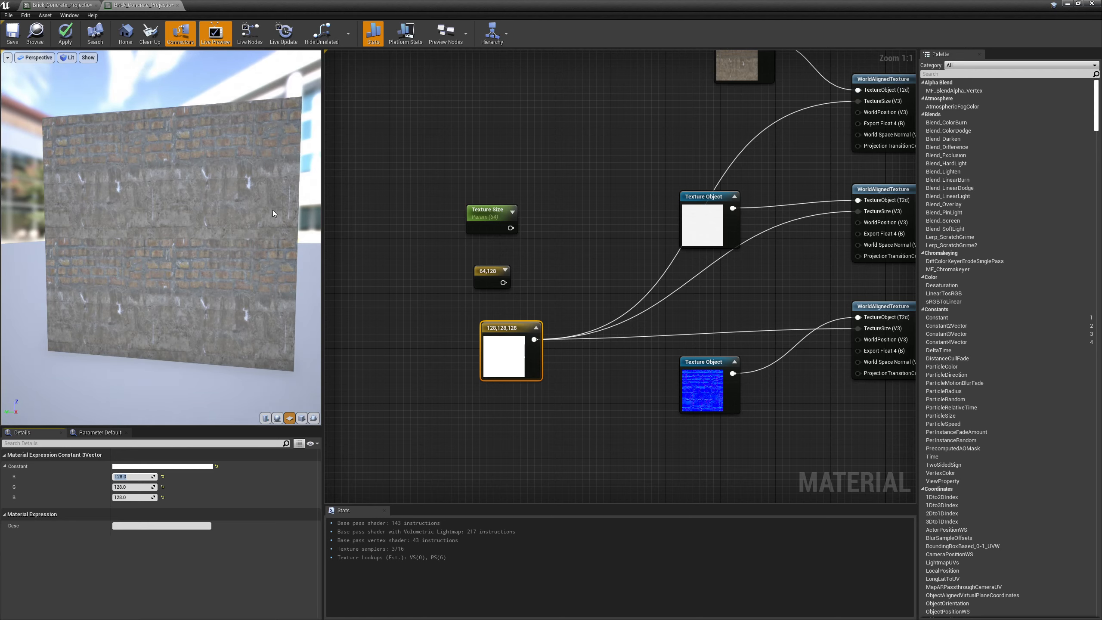
pyautogui.moveTo(197, 224); pyautogui.dragTo(230, 246)
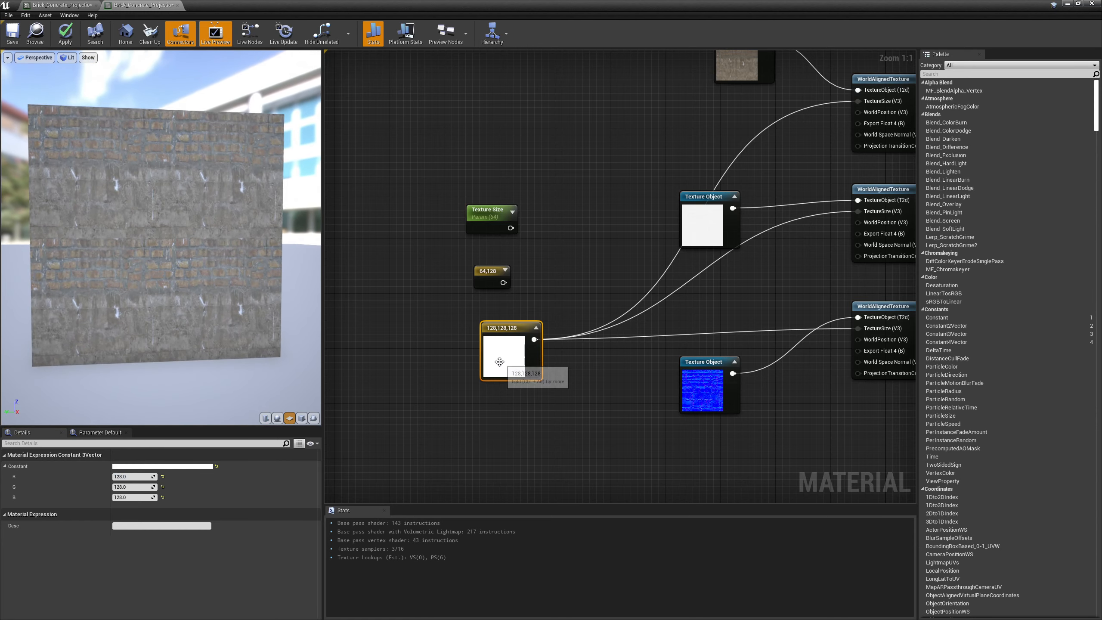
# Step: Test G values of 64 and 128 in the Constant3Vector and settle on 256
pyautogui.click(138, 487)
pyautogui.write('64')
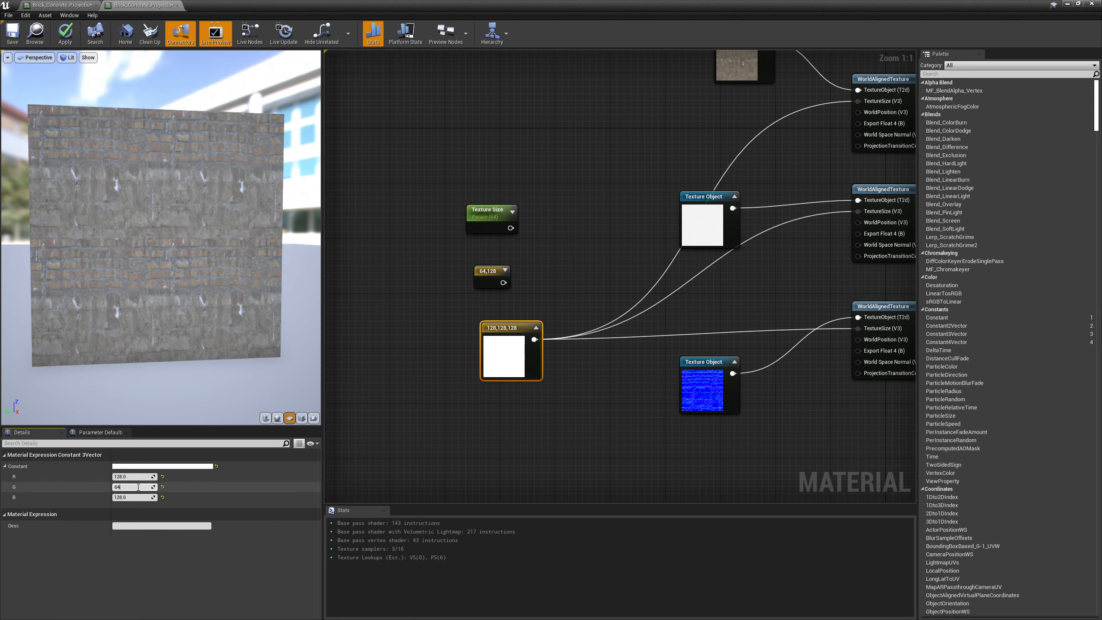
pyautogui.press('Return')
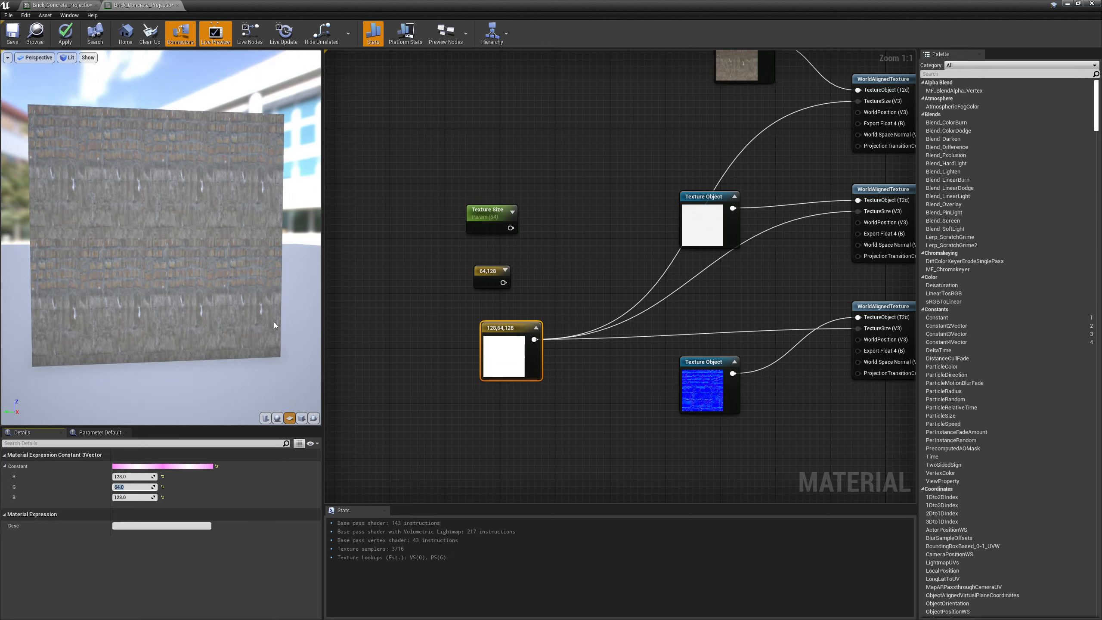
pyautogui.write('128')
pyautogui.press('Return')
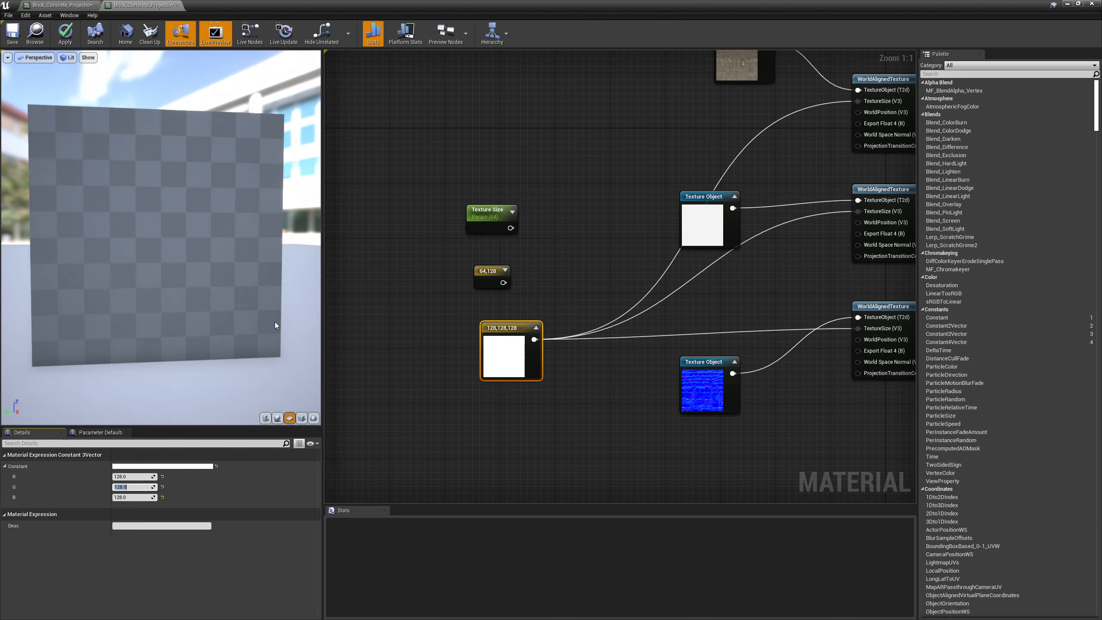
pyautogui.write('256')
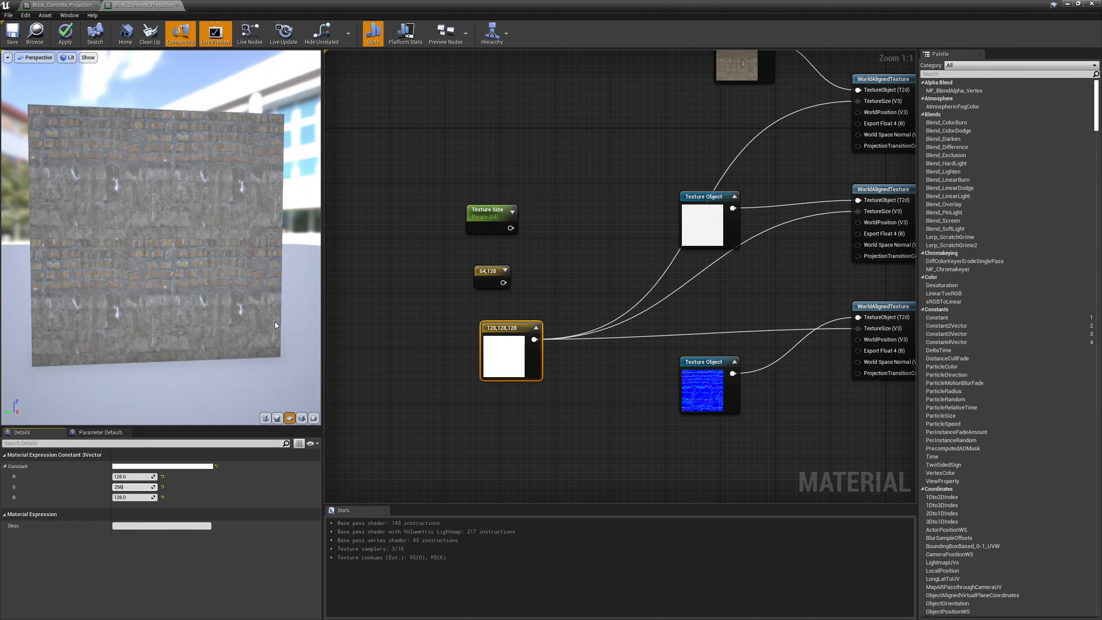
pyautogui.press('Return')
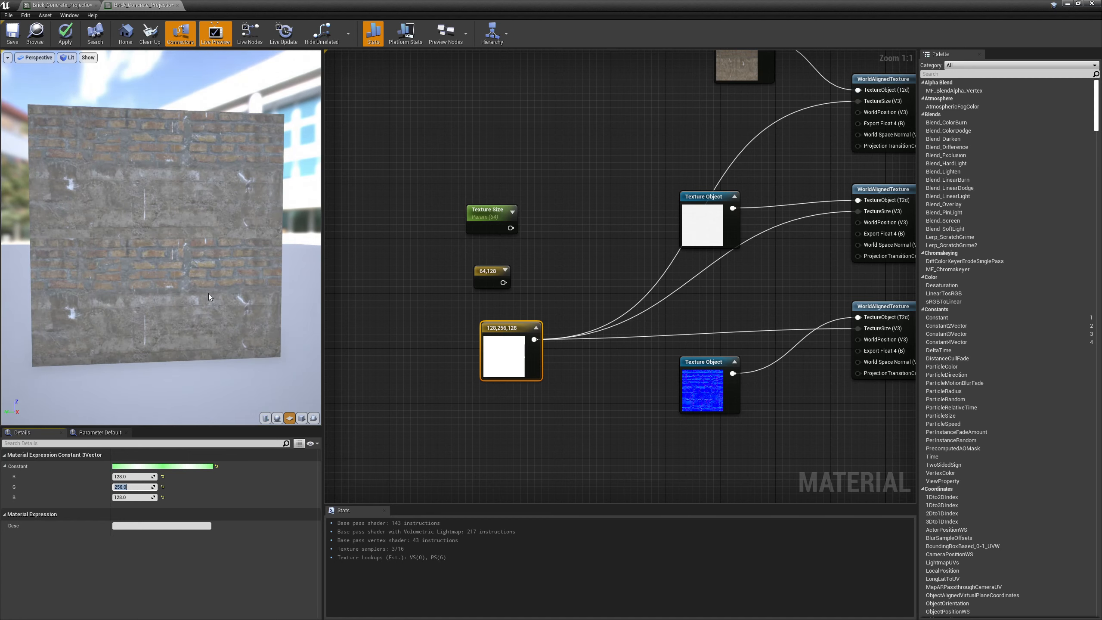
# Step: Uncover the level view by shrinking the material editor, and convert the Constant3Vector into a vector parameter with the default name Param
pyautogui.moveTo(162, 317); pyautogui.dragTo(155, 317)
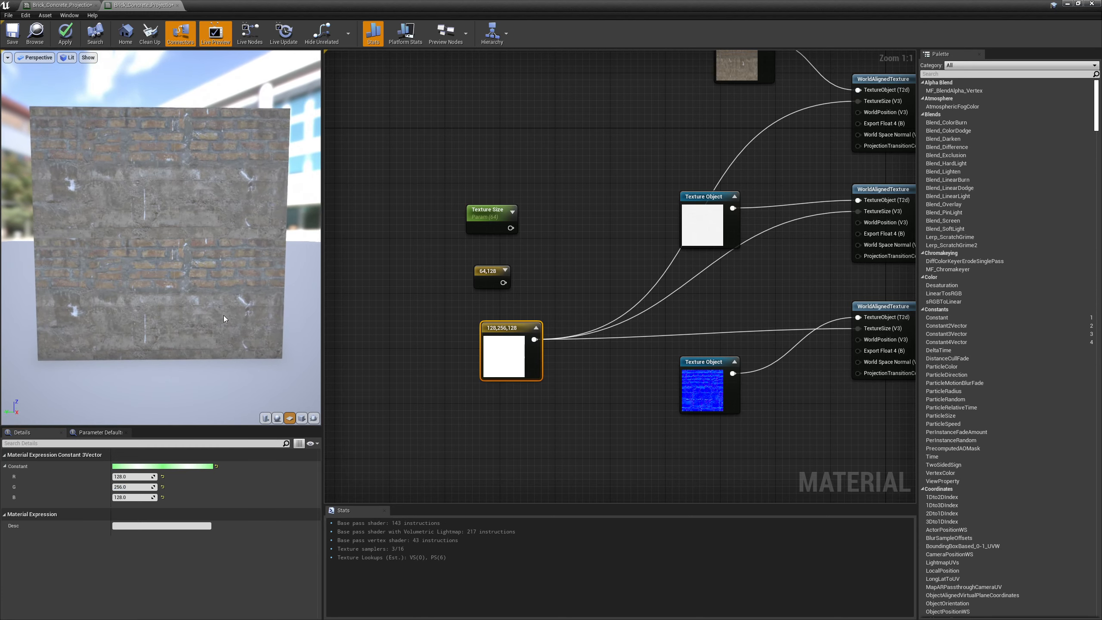
pyautogui.moveTo(231, 322); pyautogui.dragTo(218, 325)
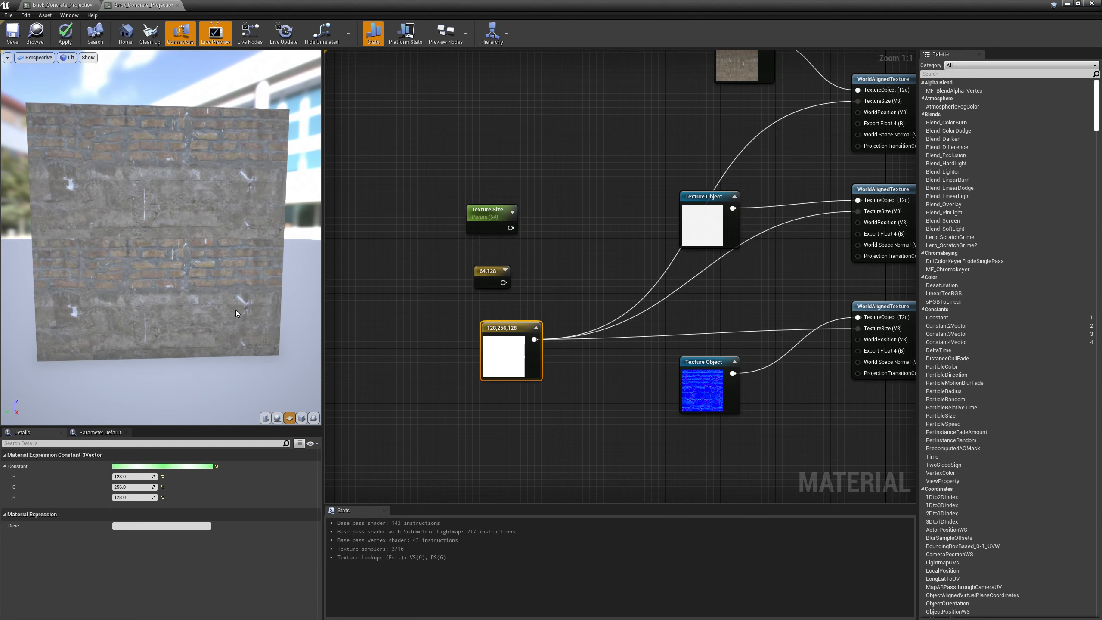
pyautogui.moveTo(244, 4); pyautogui.dragTo(395, 191)
pyautogui.moveTo(451, 418); pyautogui.dragTo(410, 251, button='right')
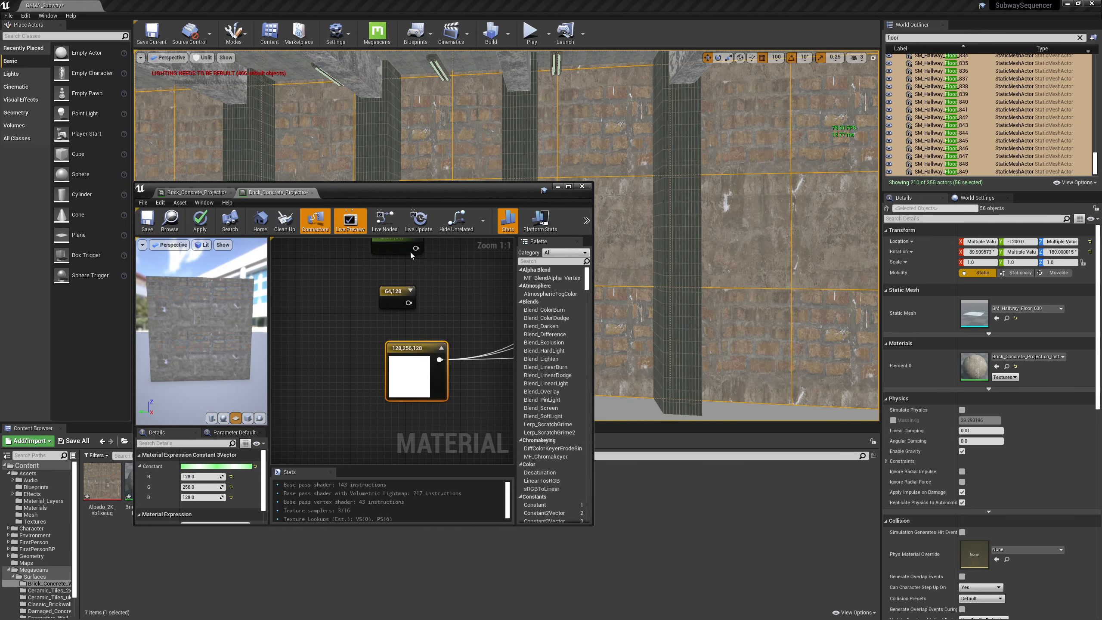
pyautogui.rightClick(406, 377)
pyautogui.click(418, 415)
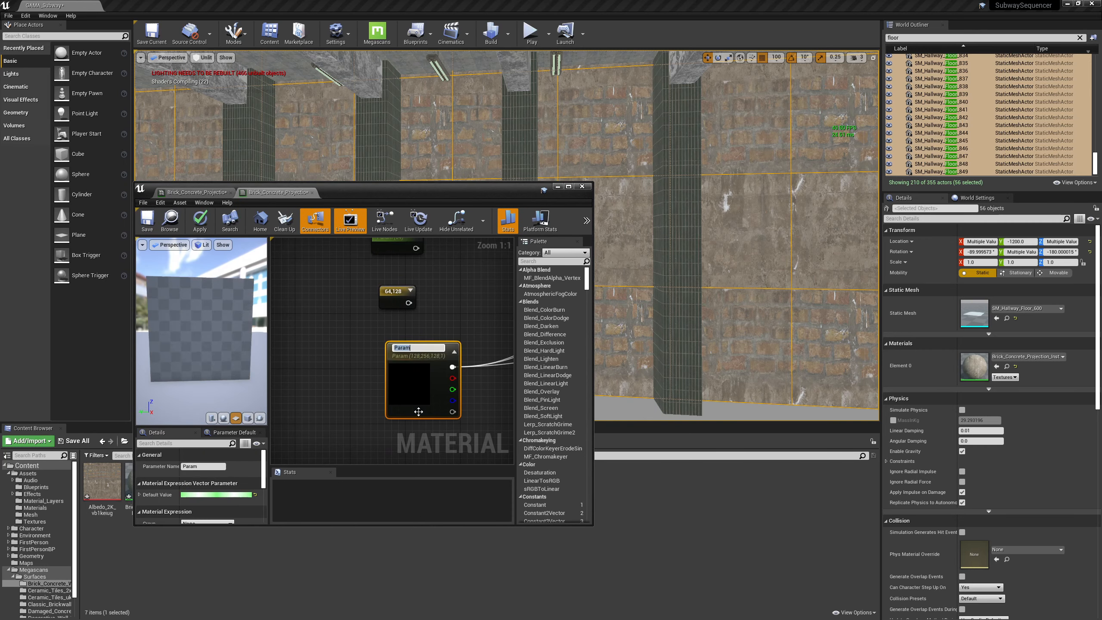
pyautogui.write('C')
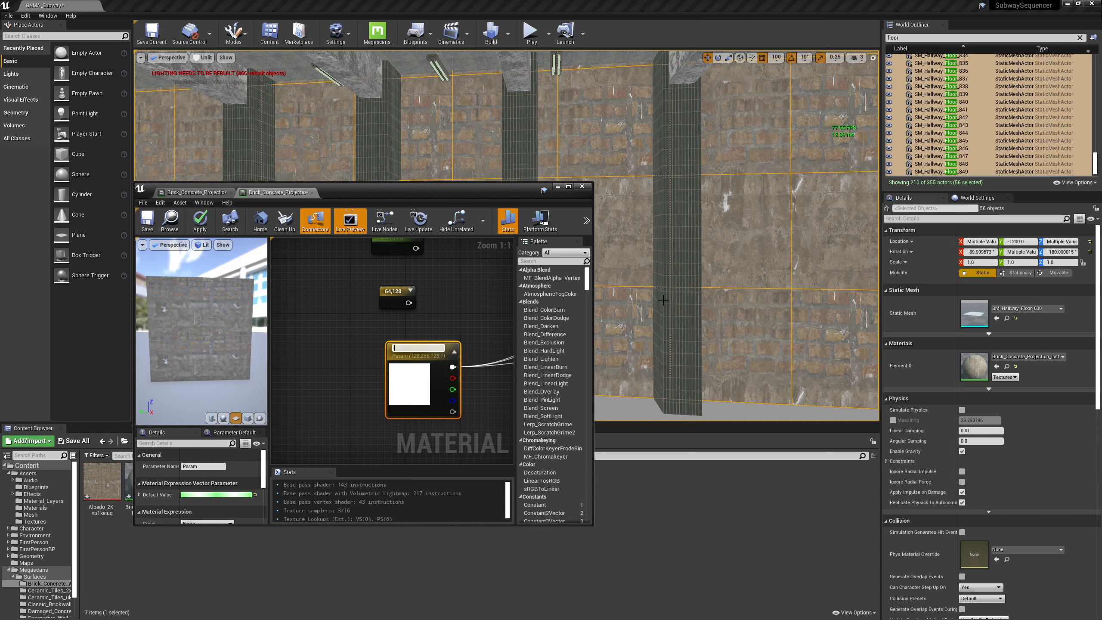
pyautogui.click(652, 294)
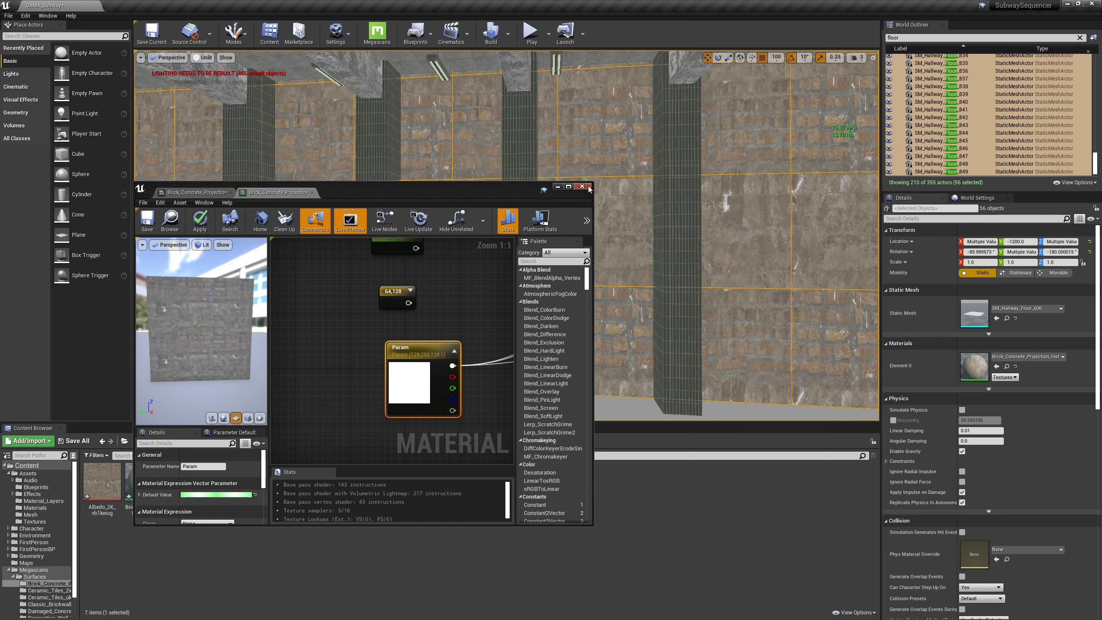
# Step: Save the Brick_Concrete_Projection material and switch to its material instance
pyautogui.click(255, 194)
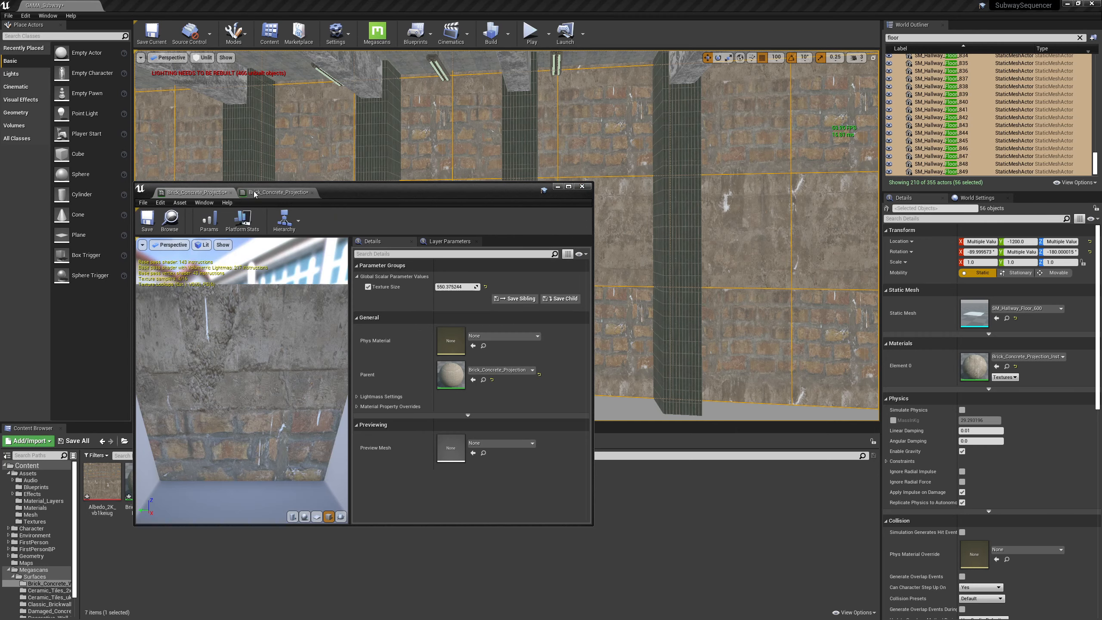
pyautogui.click(200, 192)
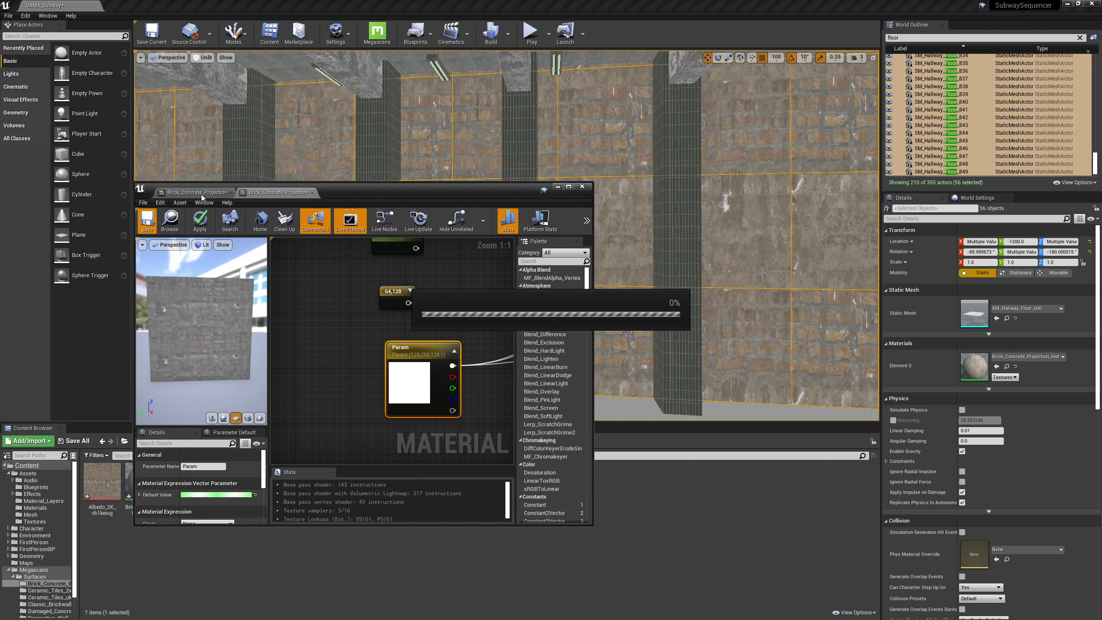
pyautogui.click(278, 192)
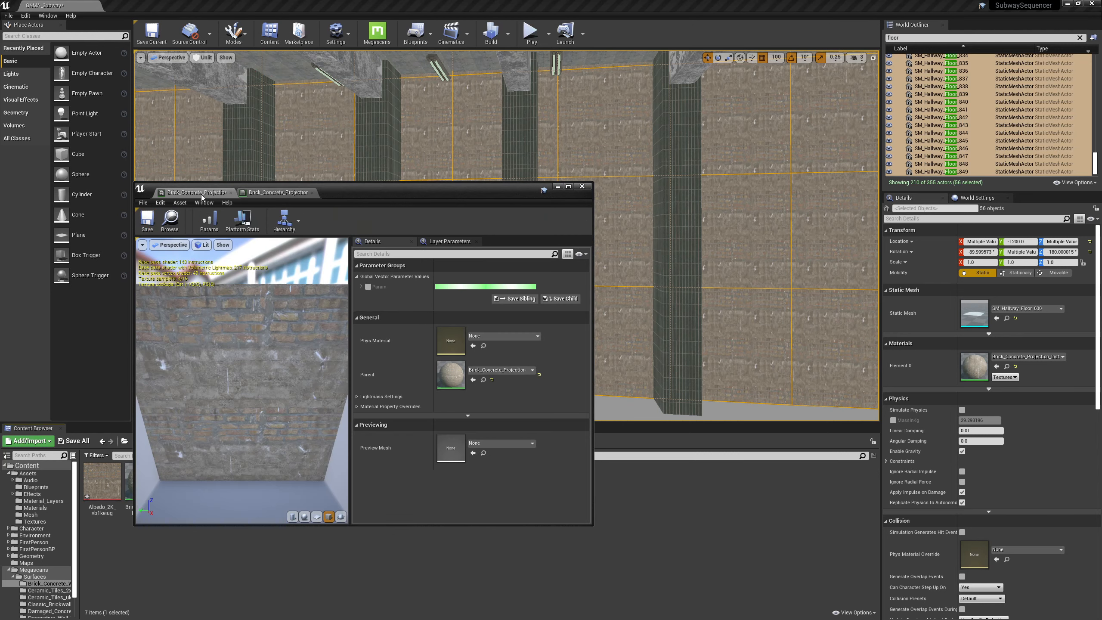
# Step: Enable the Param override in the material instance and set its R, G and B values to 64
pyautogui.click(362, 287)
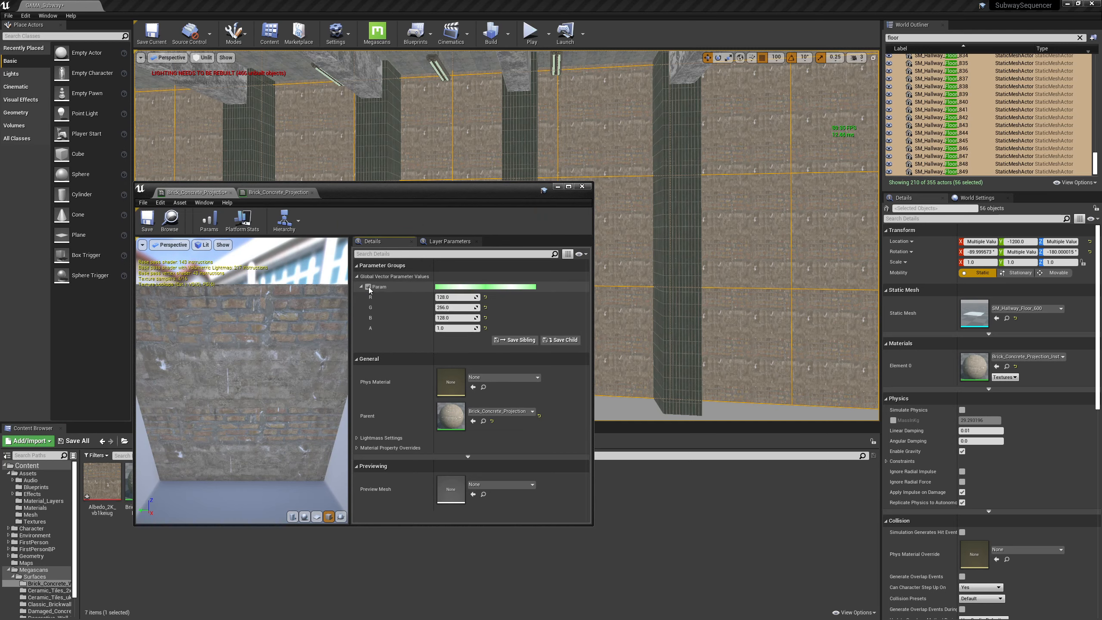
pyautogui.click(369, 288)
pyautogui.moveTo(462, 299)
pyautogui.mouseDown()
pyautogui.moveTo(516, 299)
pyautogui.moveTo(464, 309)
pyautogui.moveTo(499, 308)
pyautogui.moveTo(475, 308)
pyautogui.moveTo(497, 309)
pyautogui.moveTo(473, 318)
pyautogui.moveTo(491, 317)
pyautogui.moveTo(460, 308)
pyautogui.mouseUp()
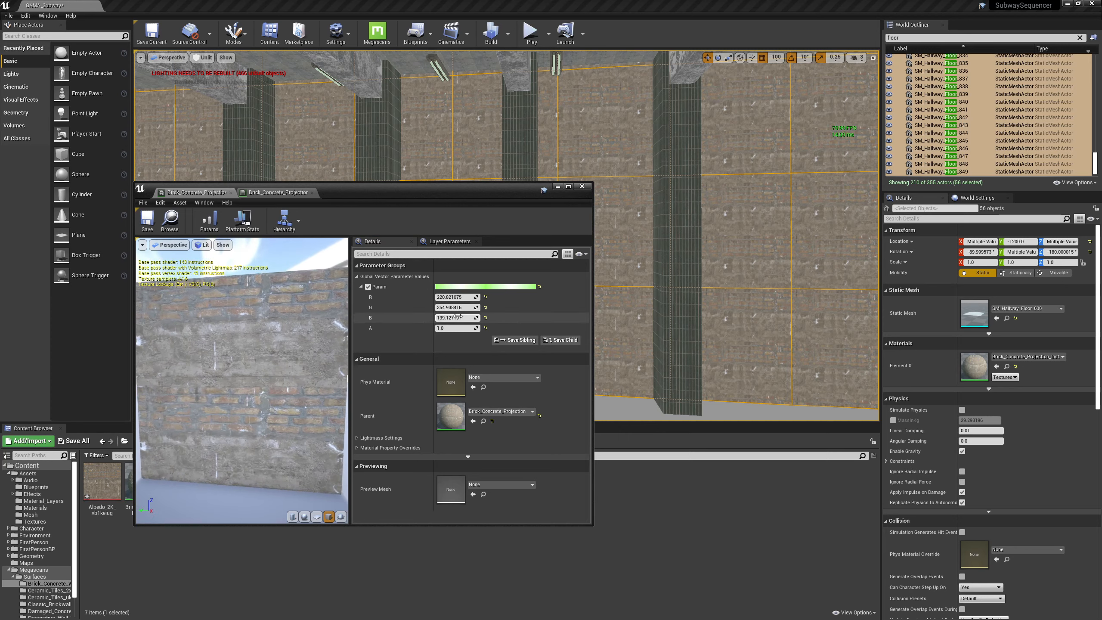
pyautogui.click(459, 297)
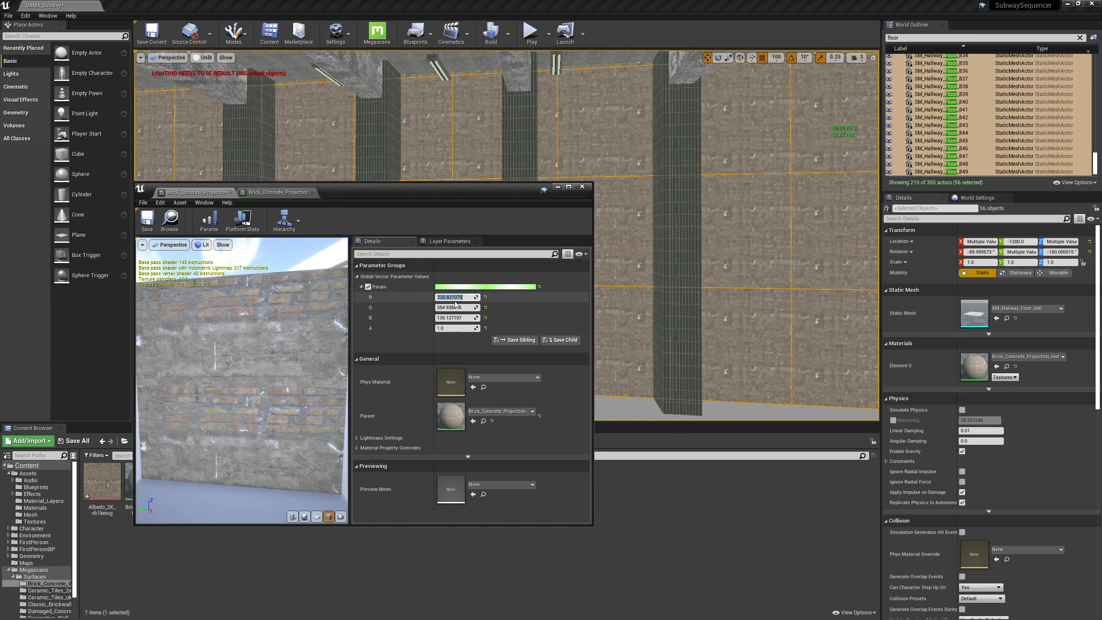
pyautogui.click(451, 317)
pyautogui.click(450, 298)
pyautogui.write('64')
pyautogui.click(451, 308)
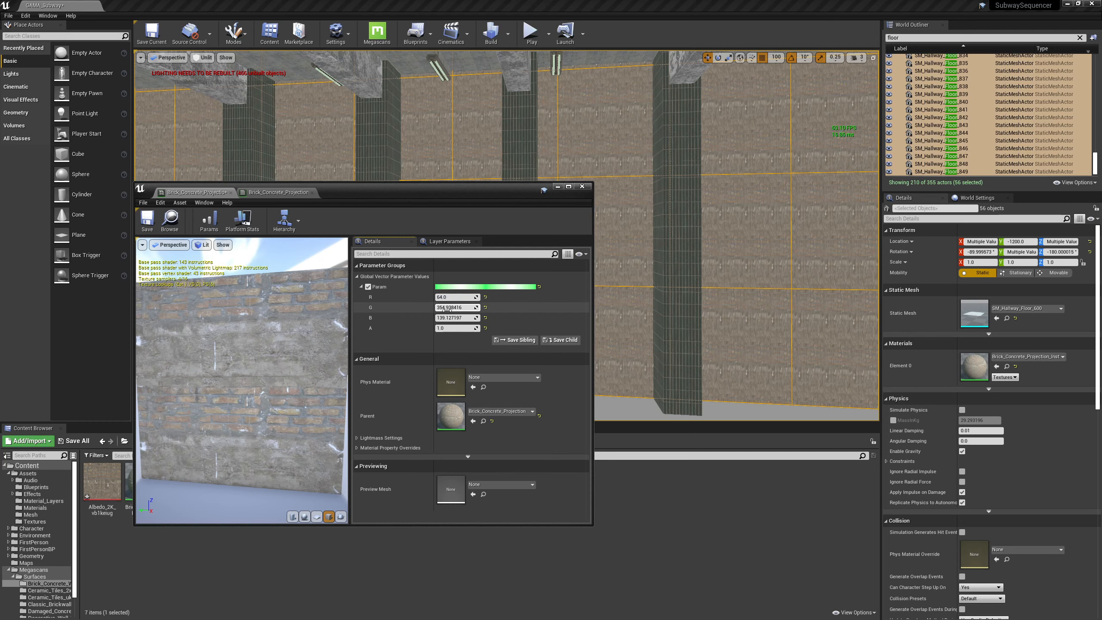
pyautogui.write('64')
pyautogui.click(452, 318)
pyautogui.write('64')
# Step: Test a G value of 0 in the Param override, inspect the preview from the side, and restore G to 64
pyautogui.click(454, 308)
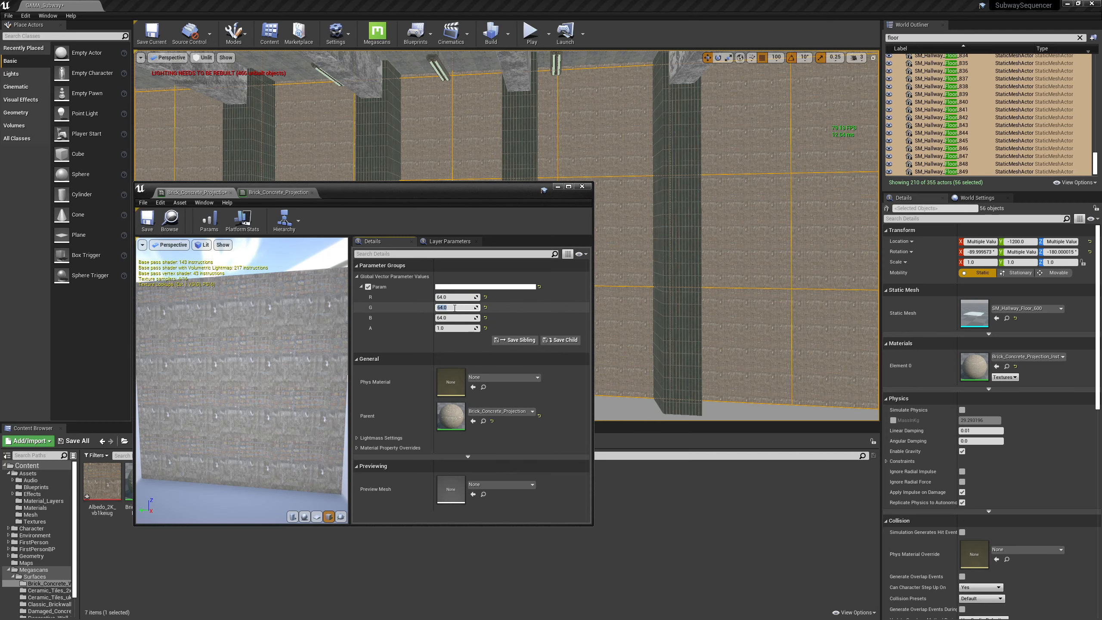
pyautogui.write('0')
pyautogui.press('Return')
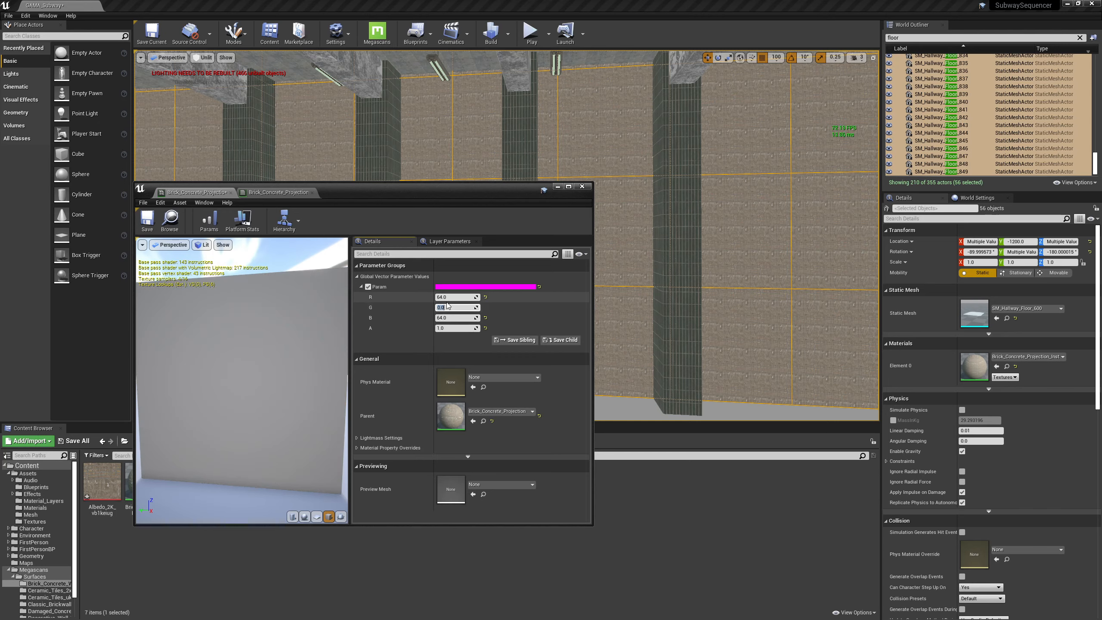
pyautogui.click(456, 298)
pyautogui.moveTo(290, 357); pyautogui.dragTo(260, 351)
pyautogui.click(455, 307)
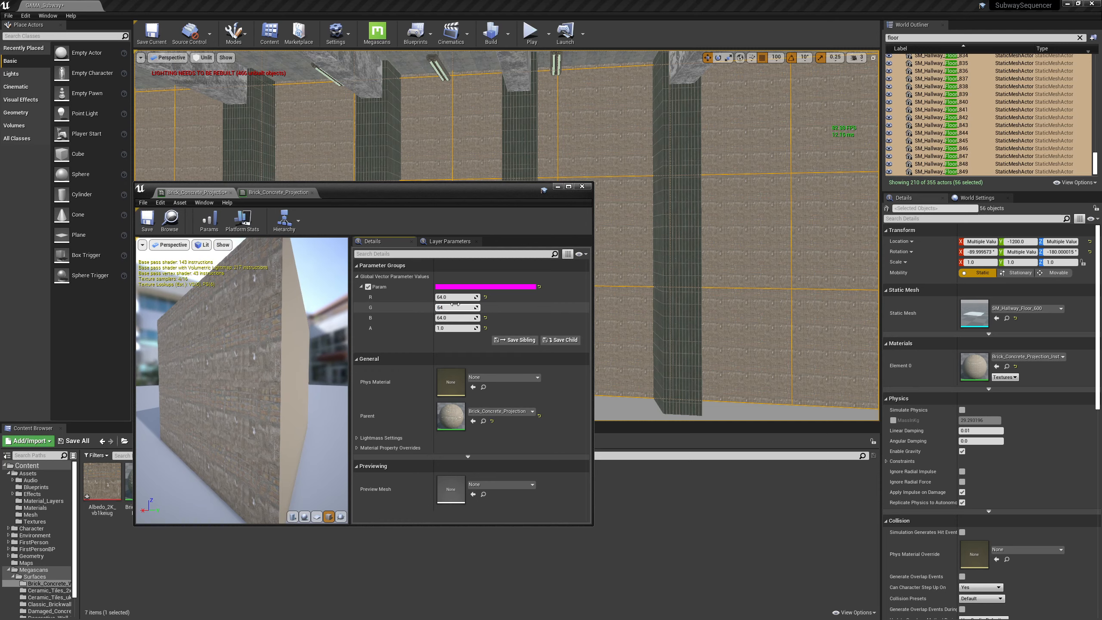
pyautogui.press('Return')
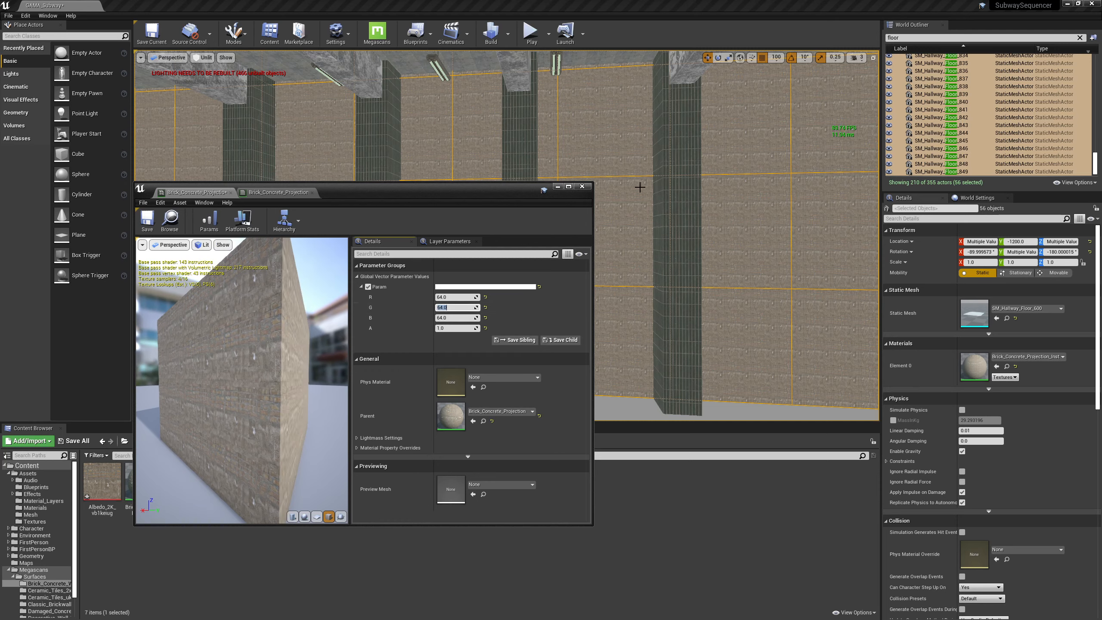
pyautogui.moveTo(225, 343); pyautogui.dragTo(192, 352)
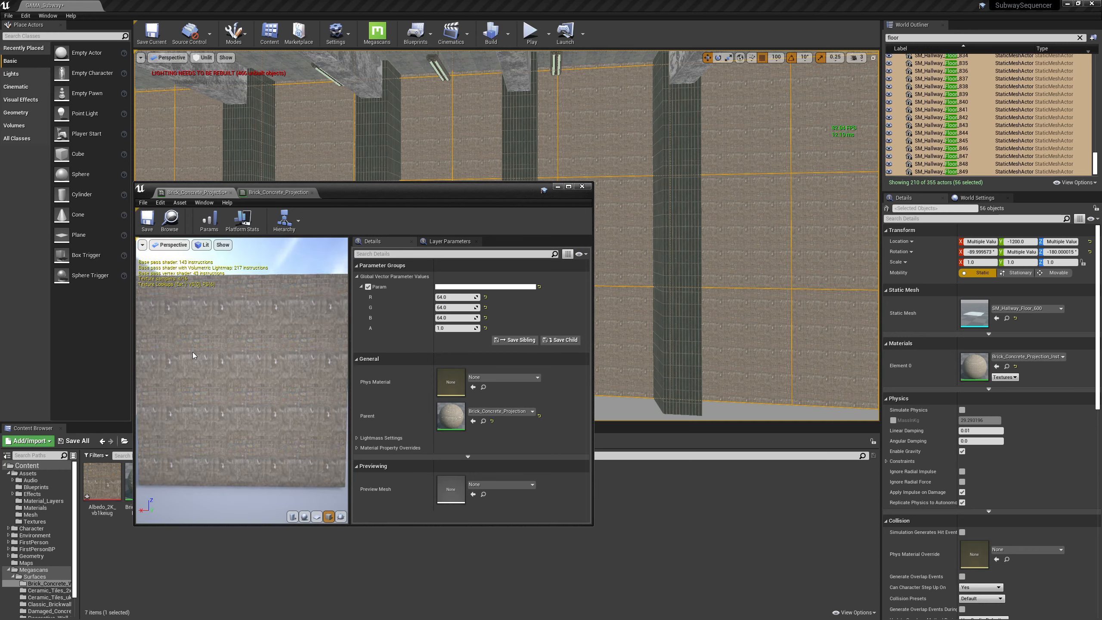
# Step: Test R values of 1 and 128 in the Param override, undoing the value of 1 in between
pyautogui.click(464, 297)
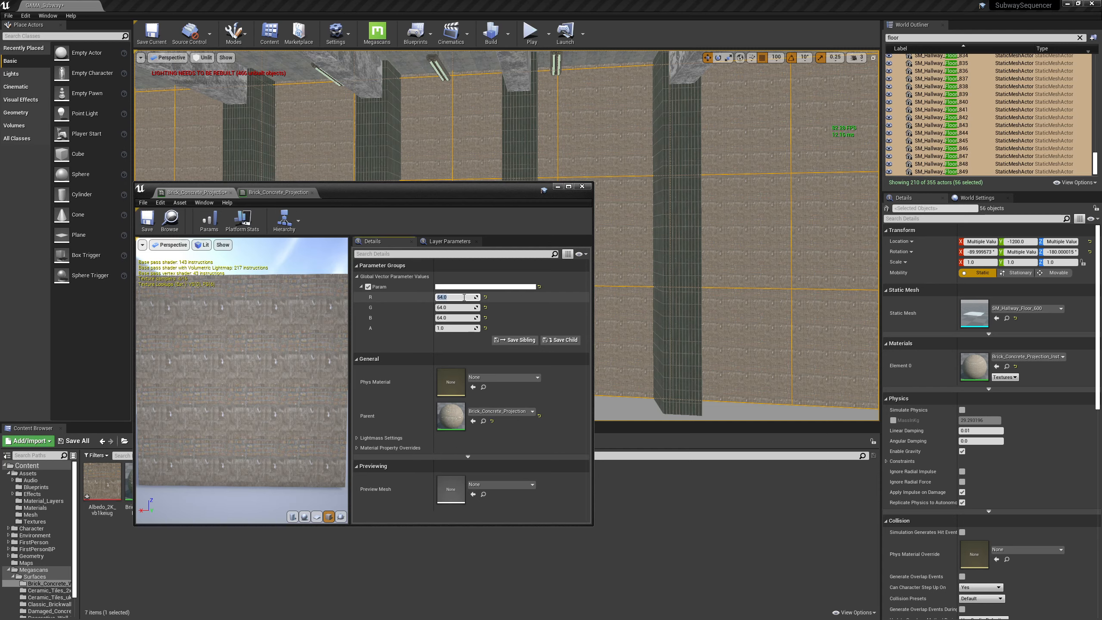
pyautogui.write('1')
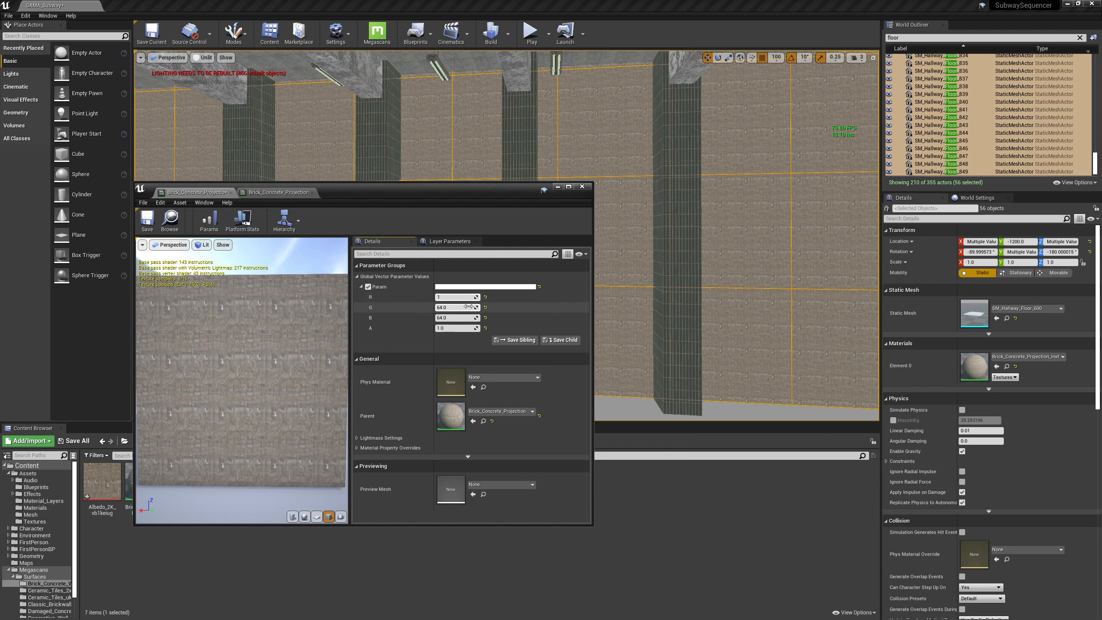
pyautogui.press('Return')
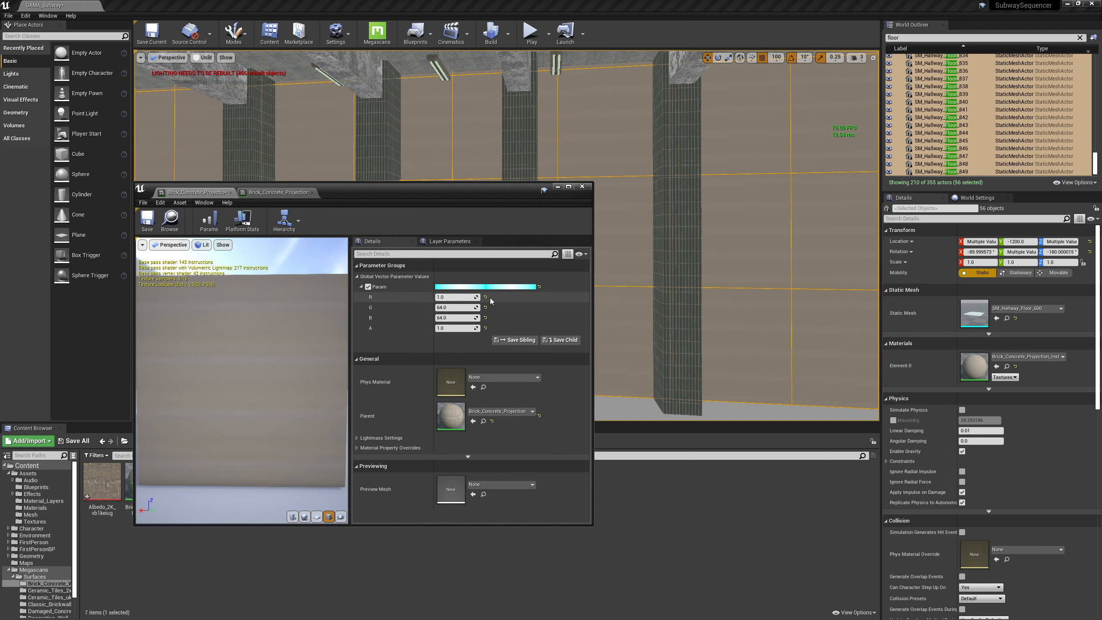
pyautogui.hotkey('ctrl', 'z')
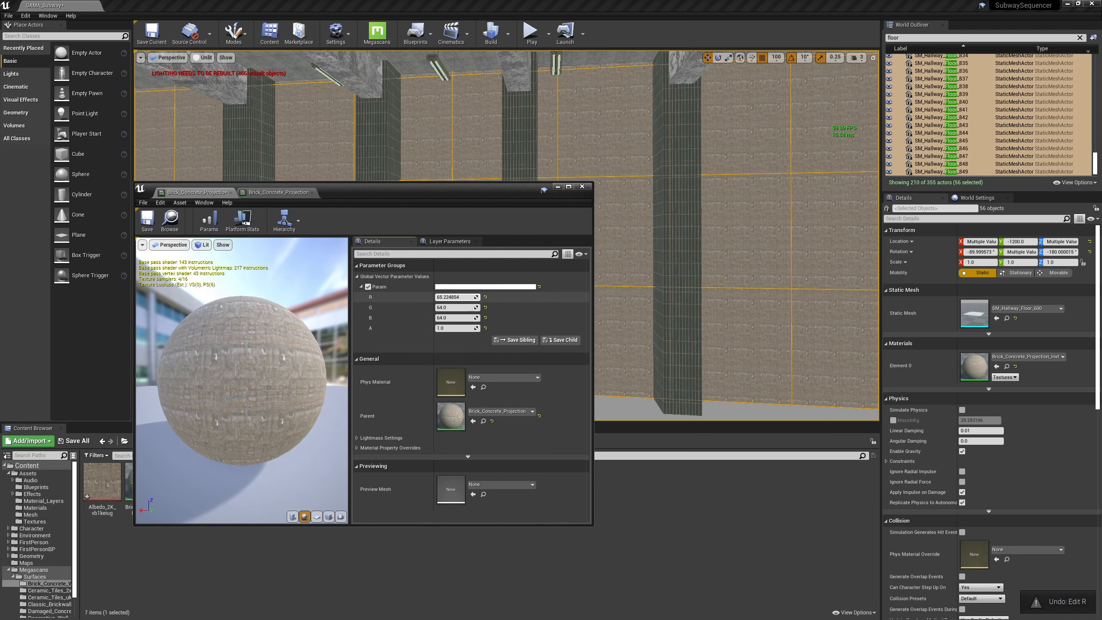
pyautogui.moveTo(470, 297); pyautogui.dragTo(499, 298)
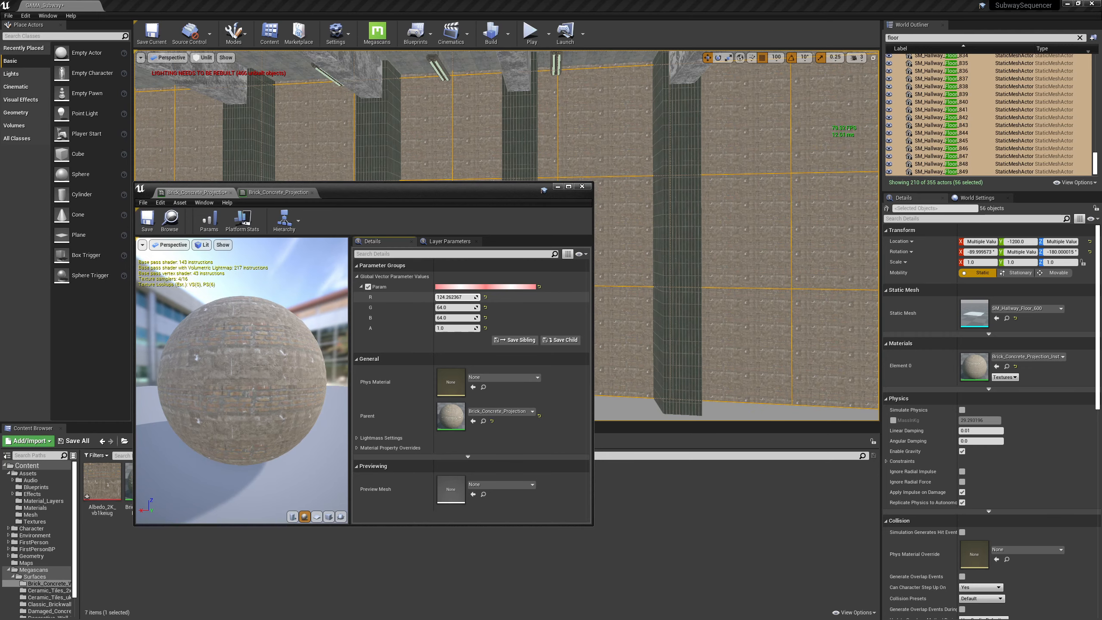
pyautogui.click(451, 297)
pyautogui.write('128.0')
# Step: Move the material instance window clear of the walls and set Param's R to 512 and B to 256
pyautogui.moveTo(483, 192); pyautogui.dragTo(421, 325)
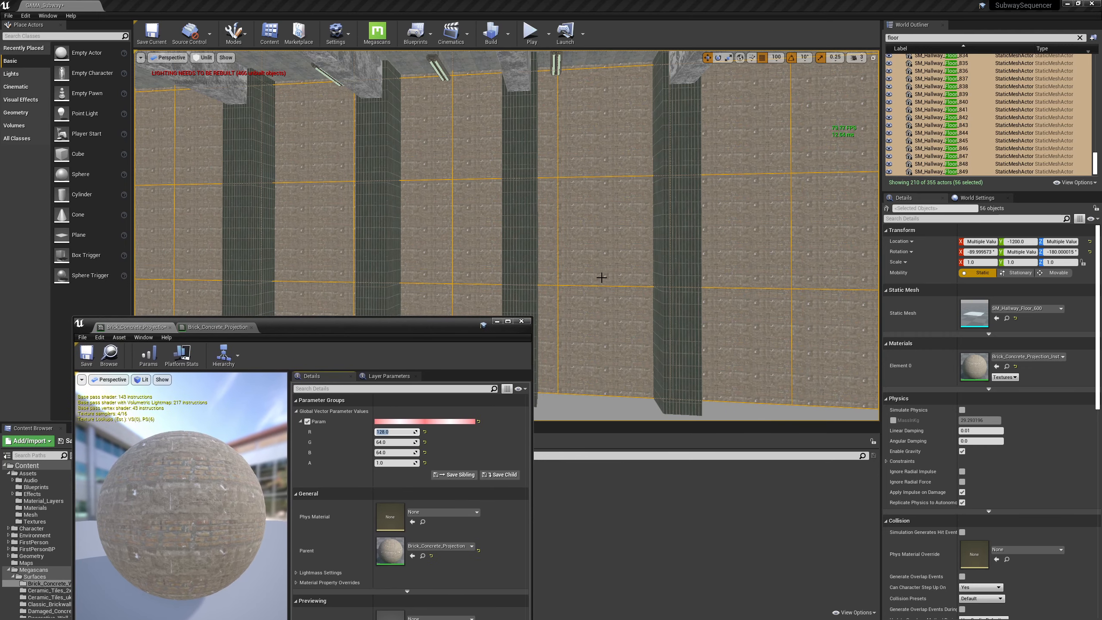
pyautogui.moveTo(604, 289); pyautogui.dragTo(604, 289, button='right')
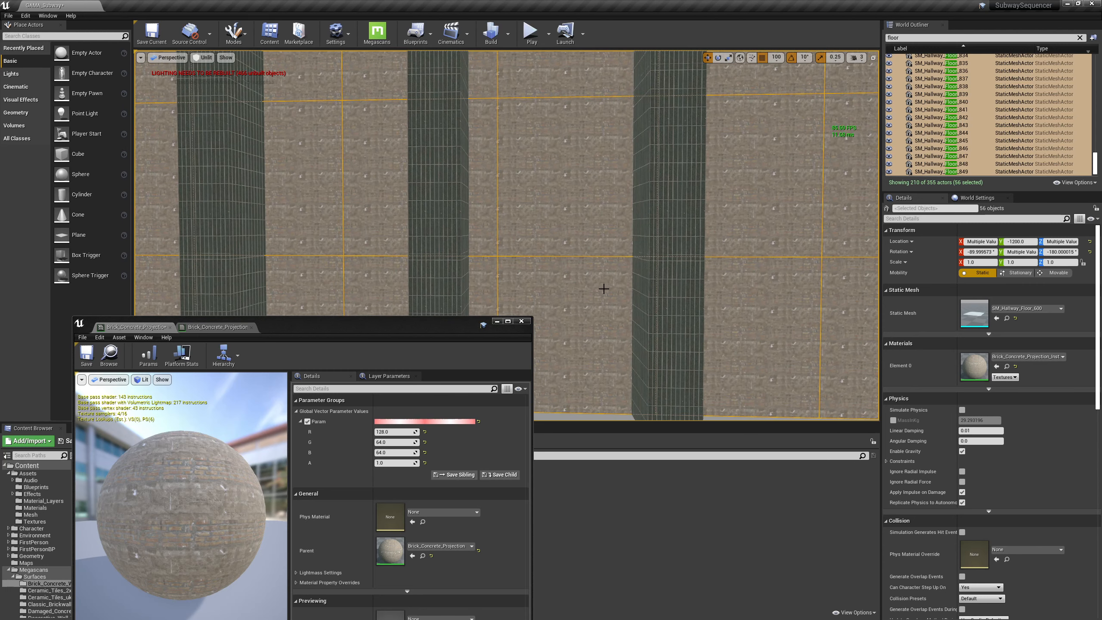
pyautogui.click(394, 430)
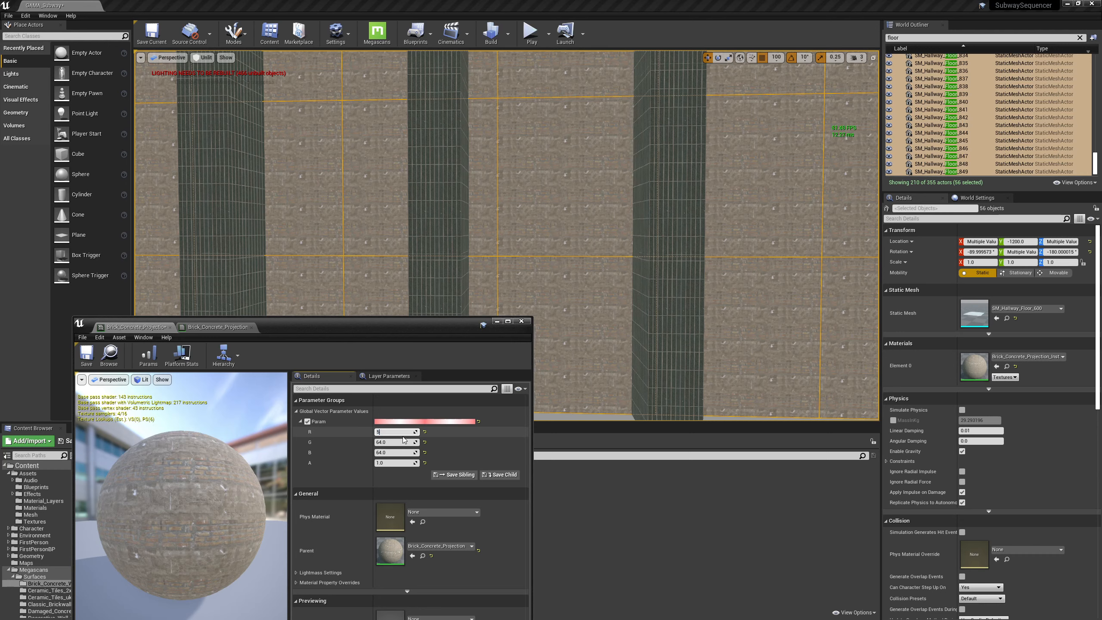
pyautogui.write('512')
pyautogui.click(403, 442)
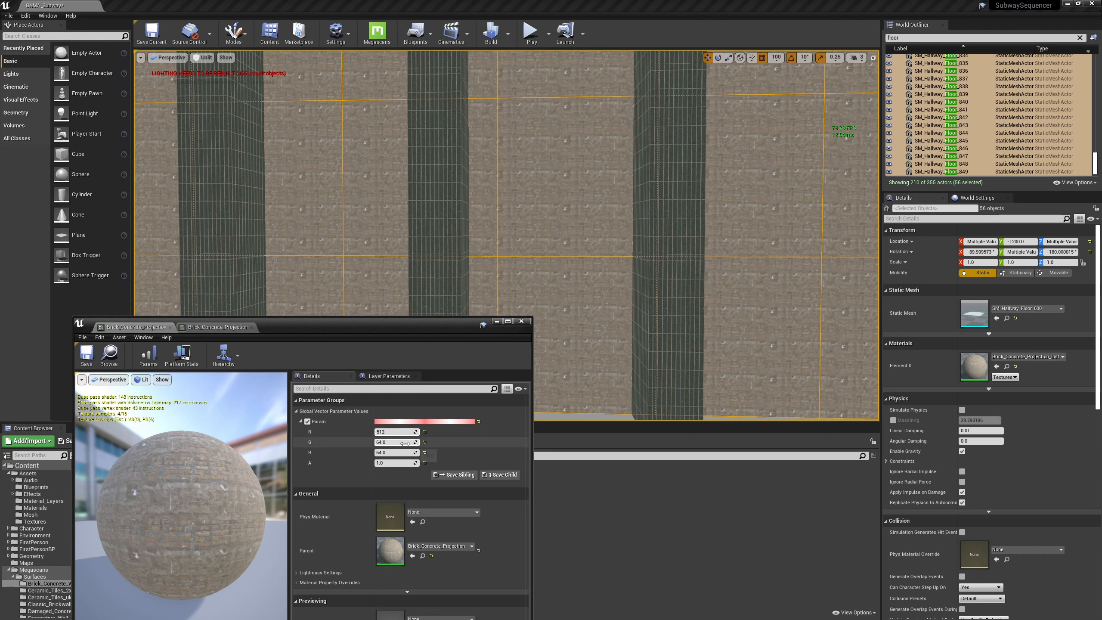
pyautogui.click(401, 452)
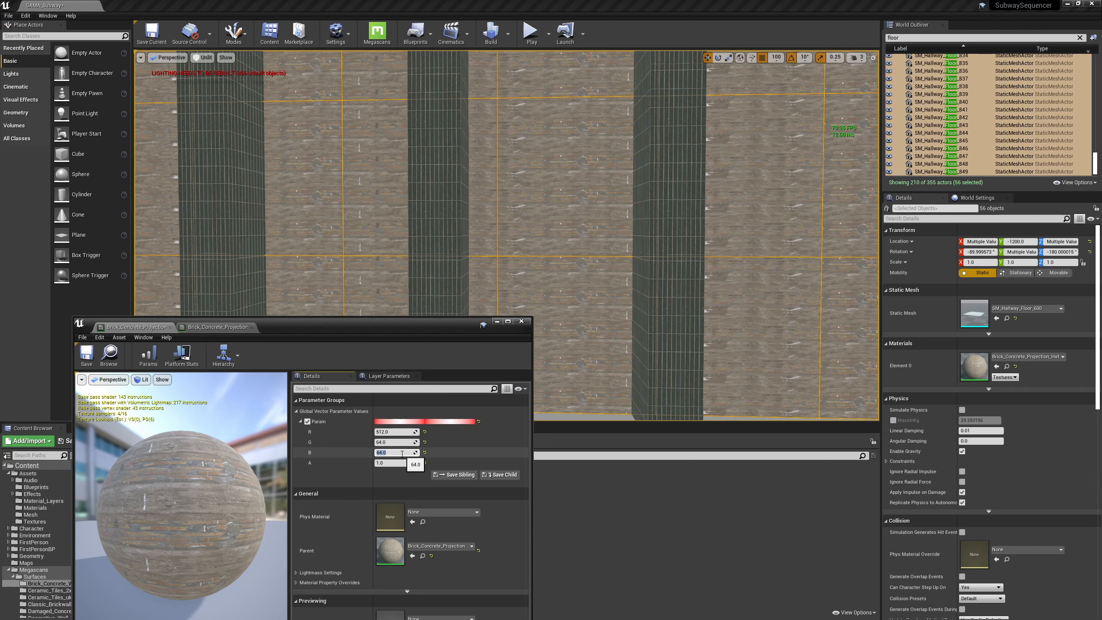
pyautogui.write('256')
pyautogui.press('Return')
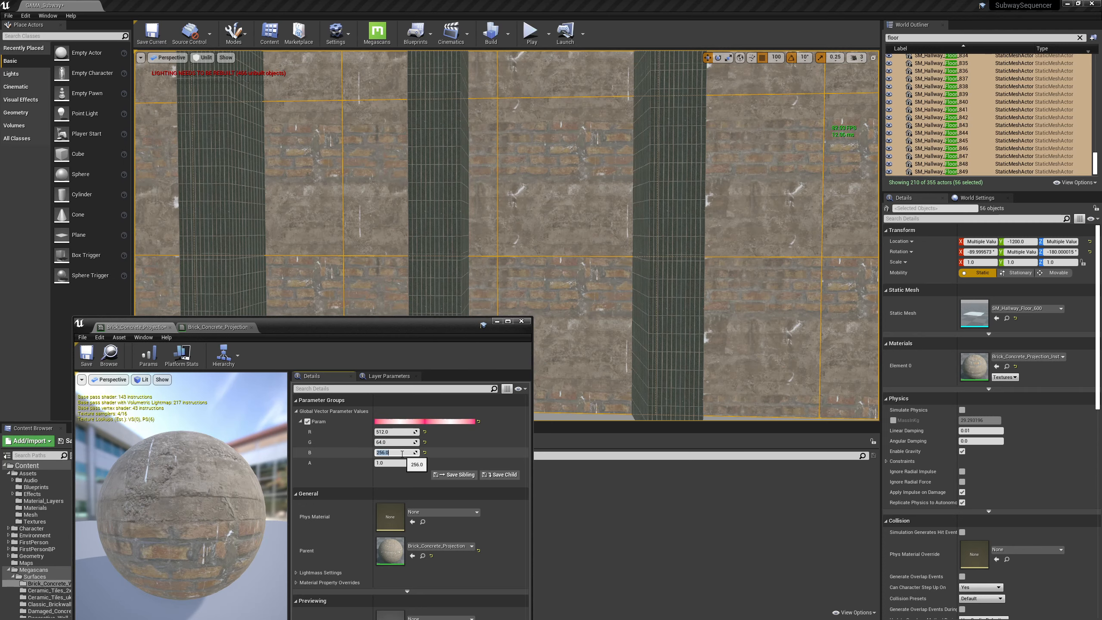
# Step: Check the brick texture along the level wall and close the material editors, applying the changes to Brick_Concrete_Projection
pyautogui.moveTo(572, 239); pyautogui.dragTo(642, 154, button='right')
pyautogui.press('d')
pyautogui.moveTo(646, 161); pyautogui.dragTo(647, 169, button='right')
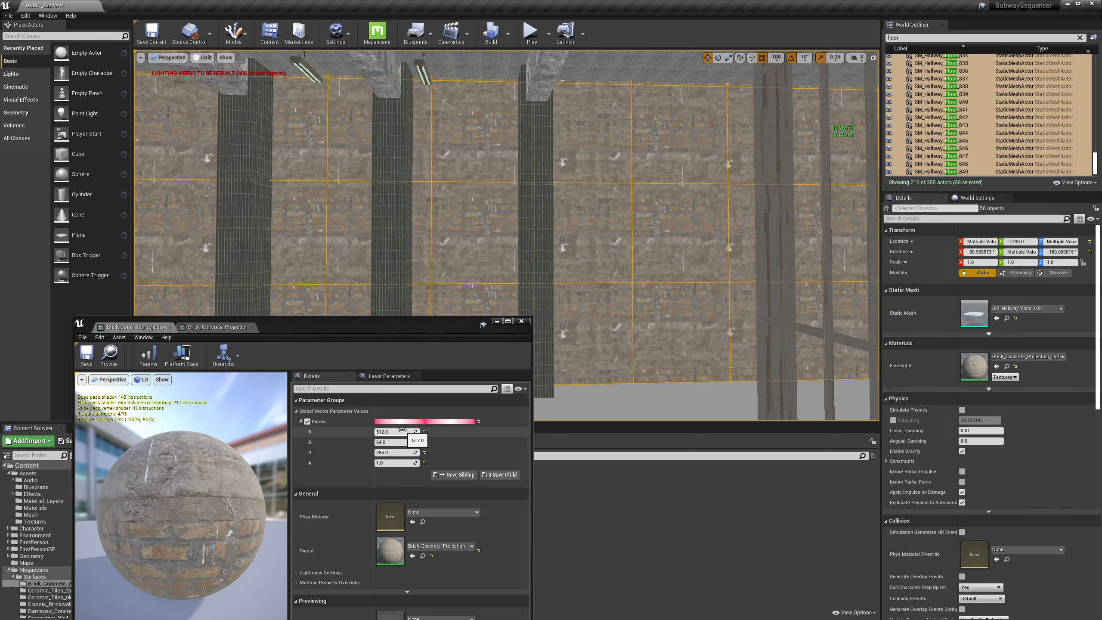
pyautogui.moveTo(532, 259); pyautogui.dragTo(515, 259, button='right')
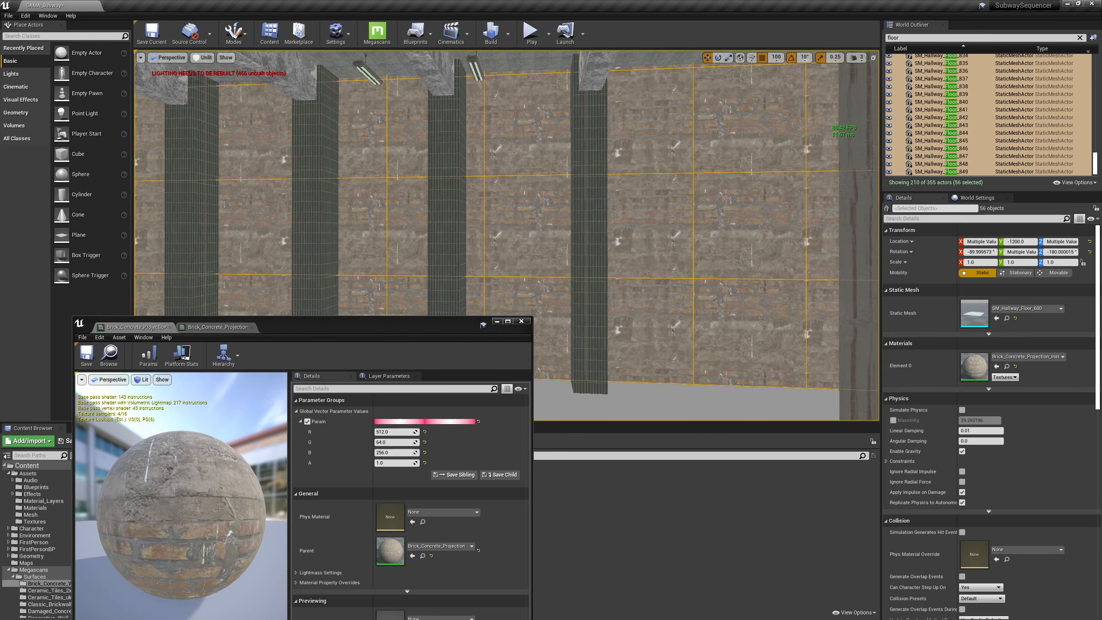
pyautogui.moveTo(572, 290); pyautogui.dragTo(560, 277, button='right')
pyautogui.click(522, 322)
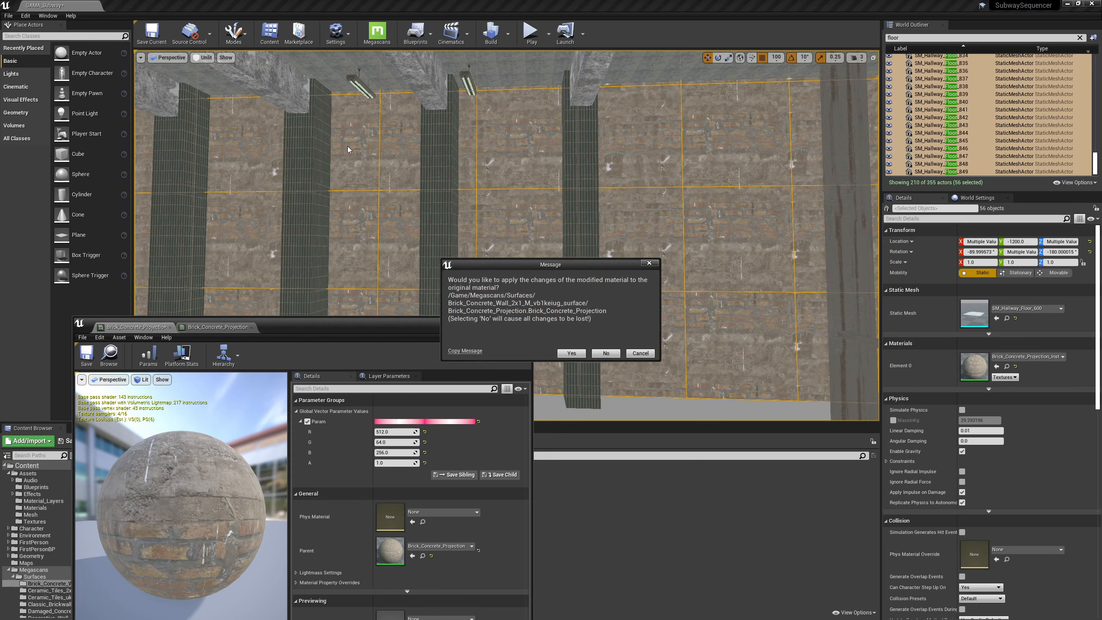
pyautogui.click(569, 353)
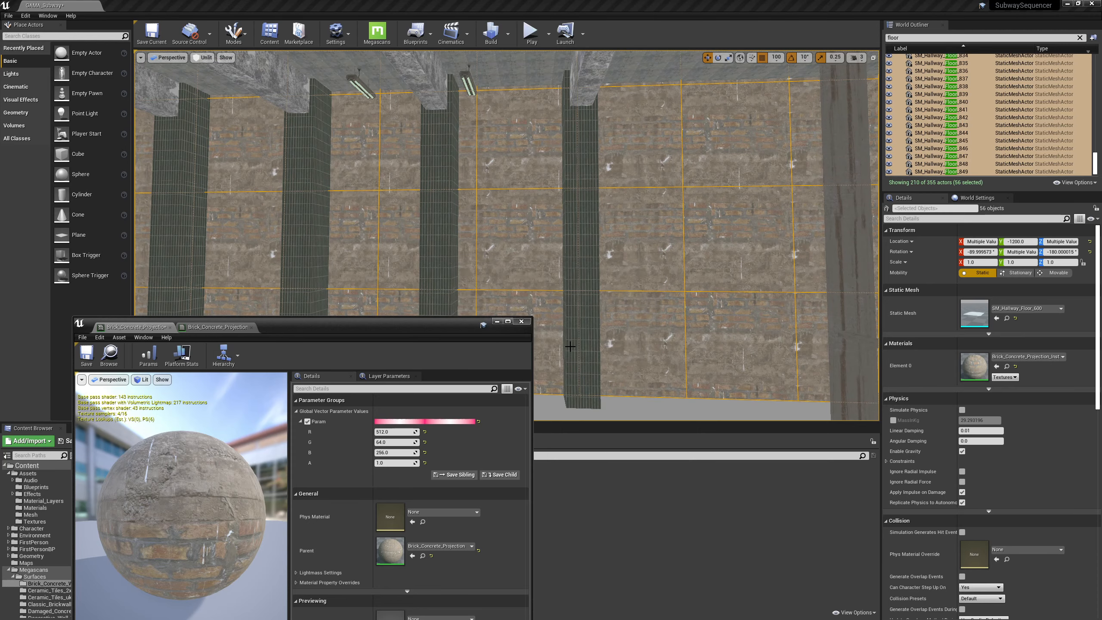
# Step: Switch the level viewport to lit shading, clear the selection and show the editor's light icons
pyautogui.click(204, 58)
pyautogui.click(210, 72)
pyautogui.press('Escape')
pyautogui.moveTo(516, 222); pyautogui.dragTo(677, 222, button='right')
pyautogui.press('g')
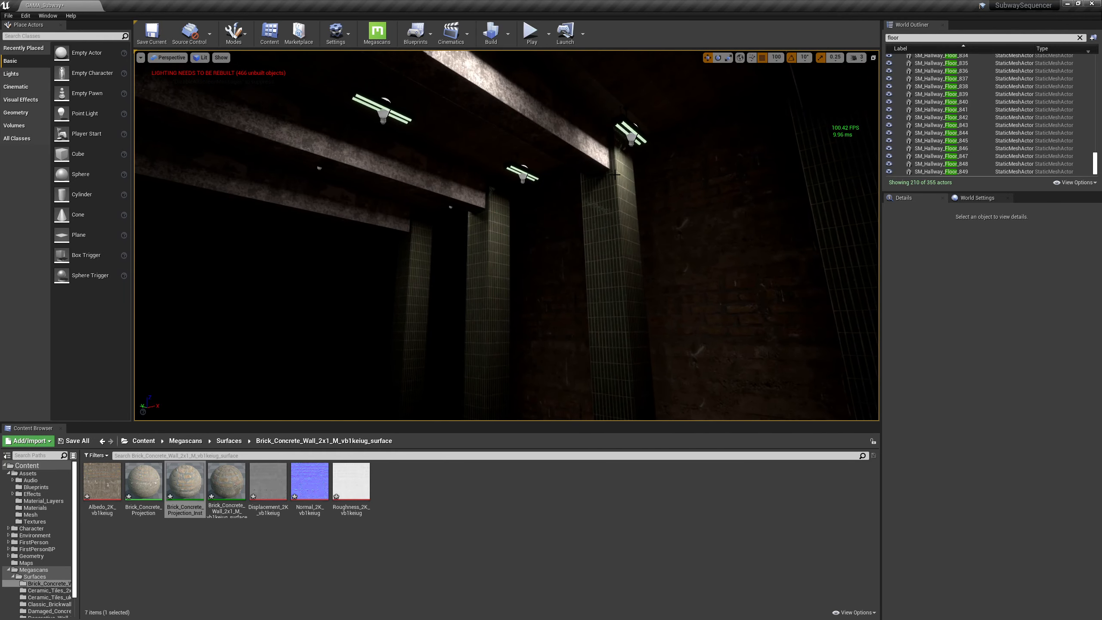
# Step: Select only the rect light above the brick wall and switch to a maximized top wireframe view framed on the ceiling lights
pyautogui.click(631, 138)
pyautogui.keyDown('ctrl'); pyautogui.click(623, 132); pyautogui.keyUp('ctrl')
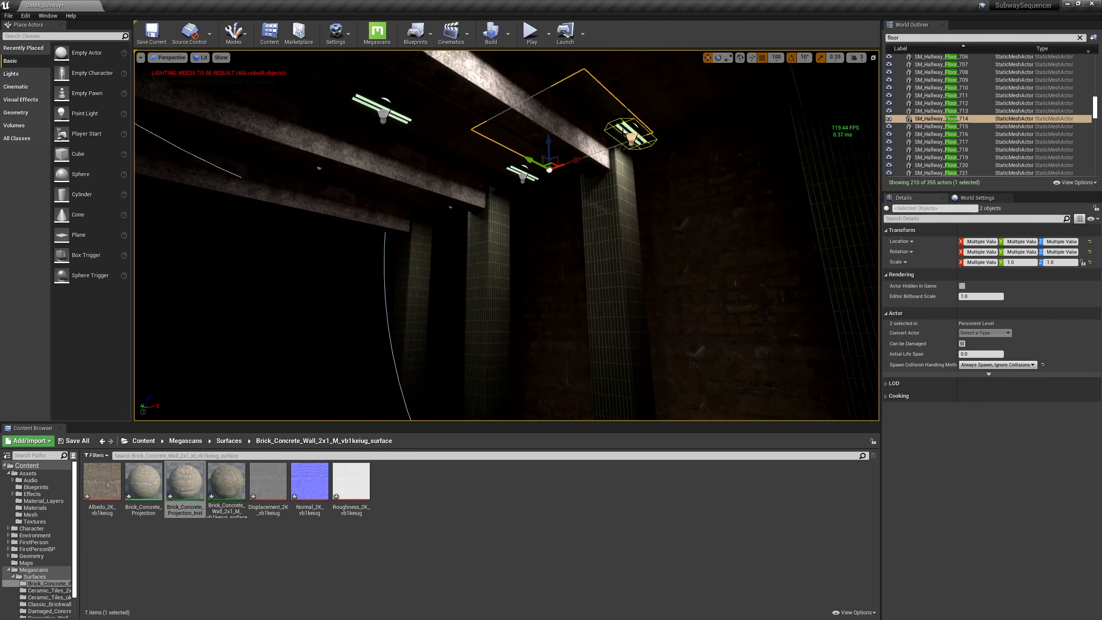
pyautogui.click(631, 138)
pyautogui.click(873, 58)
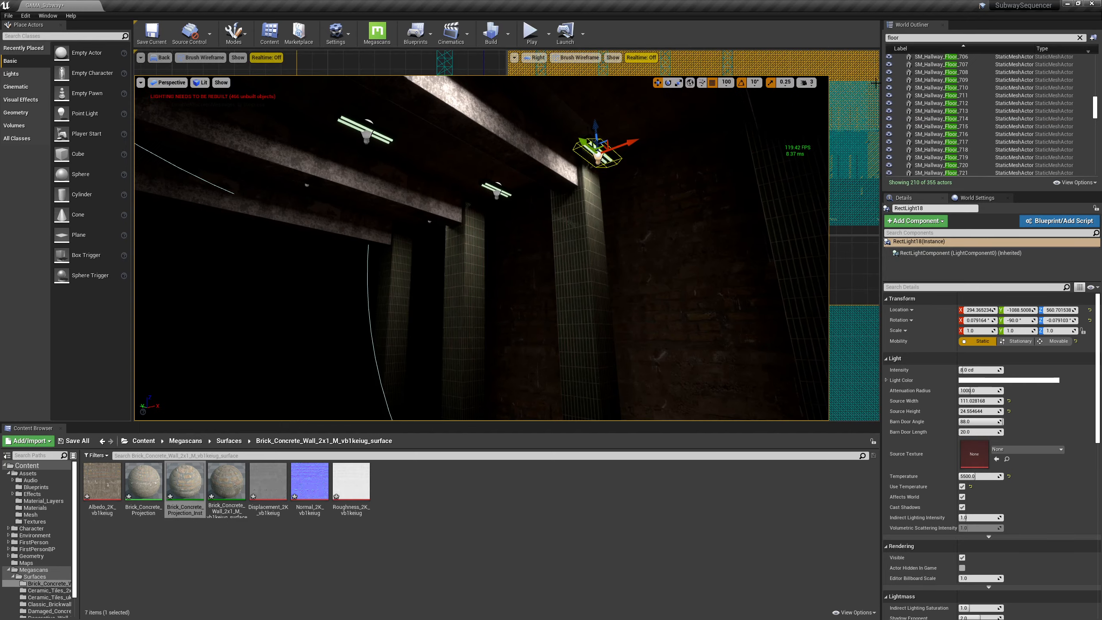
pyautogui.click(873, 244)
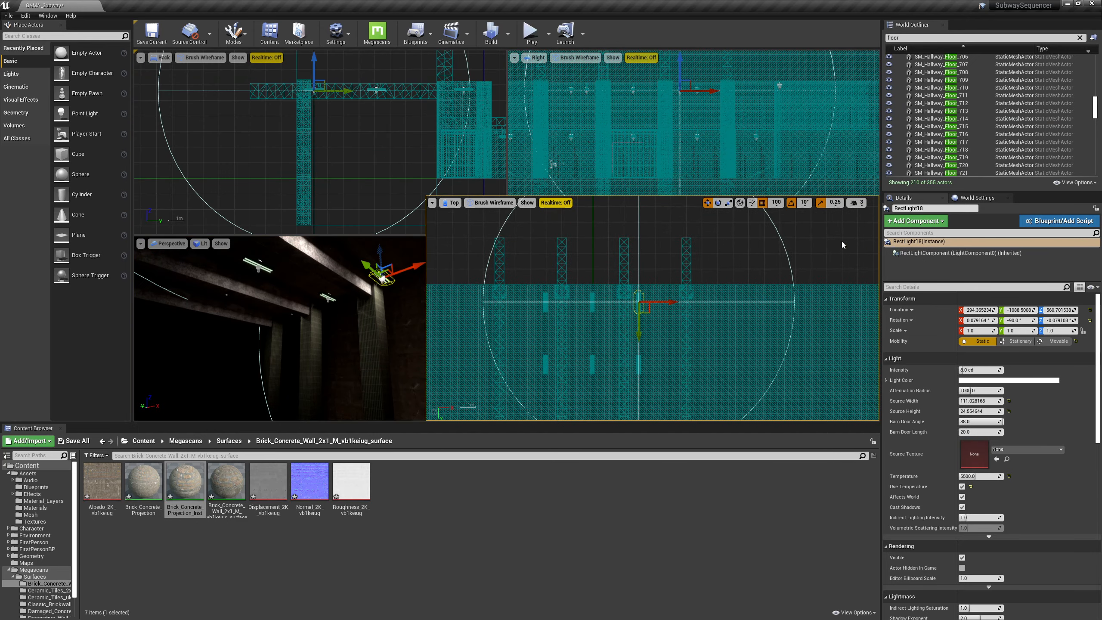
pyautogui.moveTo(617, 308); pyautogui.dragTo(670, 237, button='right')
pyautogui.moveTo(591, 198); pyautogui.dragTo(591, 240, button='right')
pyautogui.scroll(2, 593, 241)
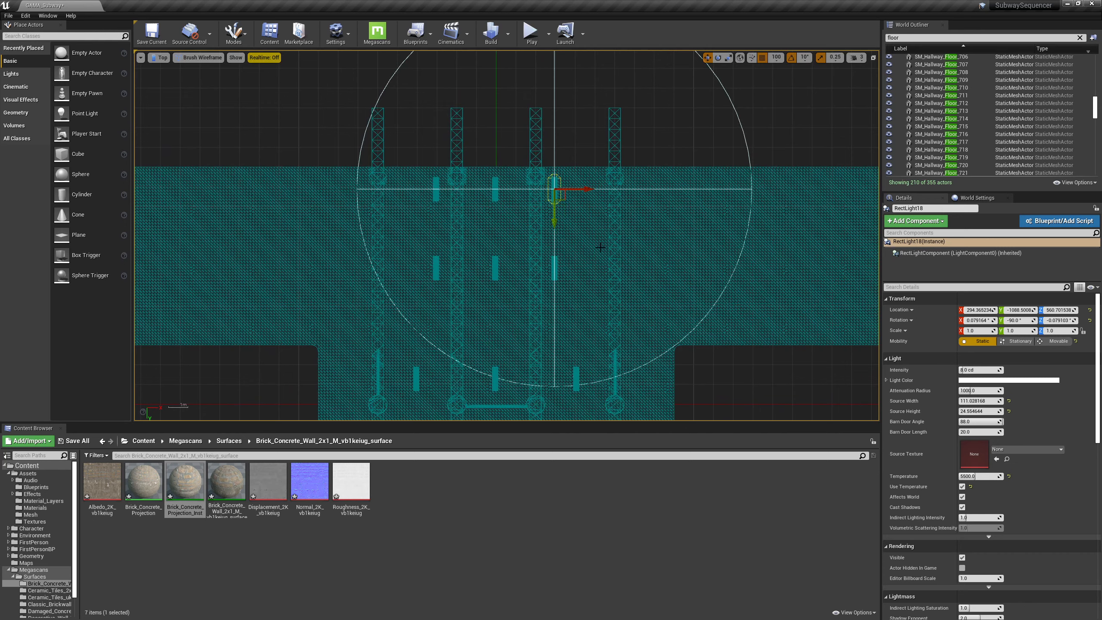
# Step: Select the two fixtures nearest RectLight18 with their lights but no floor pieces, set grid snap to 10 and shift them in positive X
pyautogui.moveTo(588, 295); pyautogui.dragTo(546, 170)
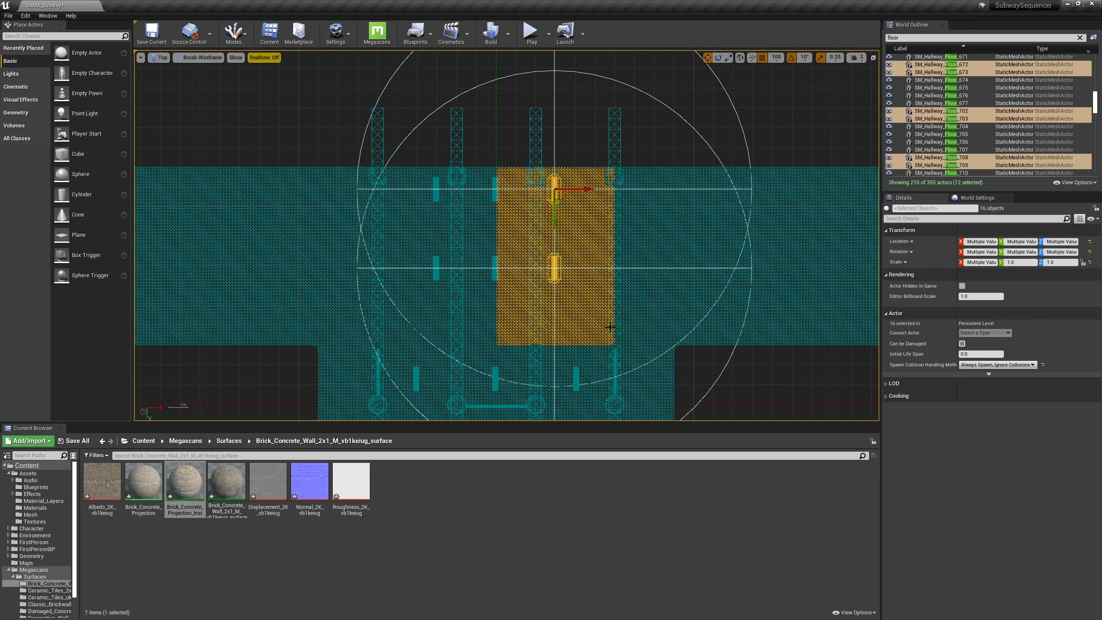
pyautogui.keyDown('alt'); pyautogui.moveTo(627, 335); pyautogui.dragTo(555, 127); pyautogui.keyUp('alt')
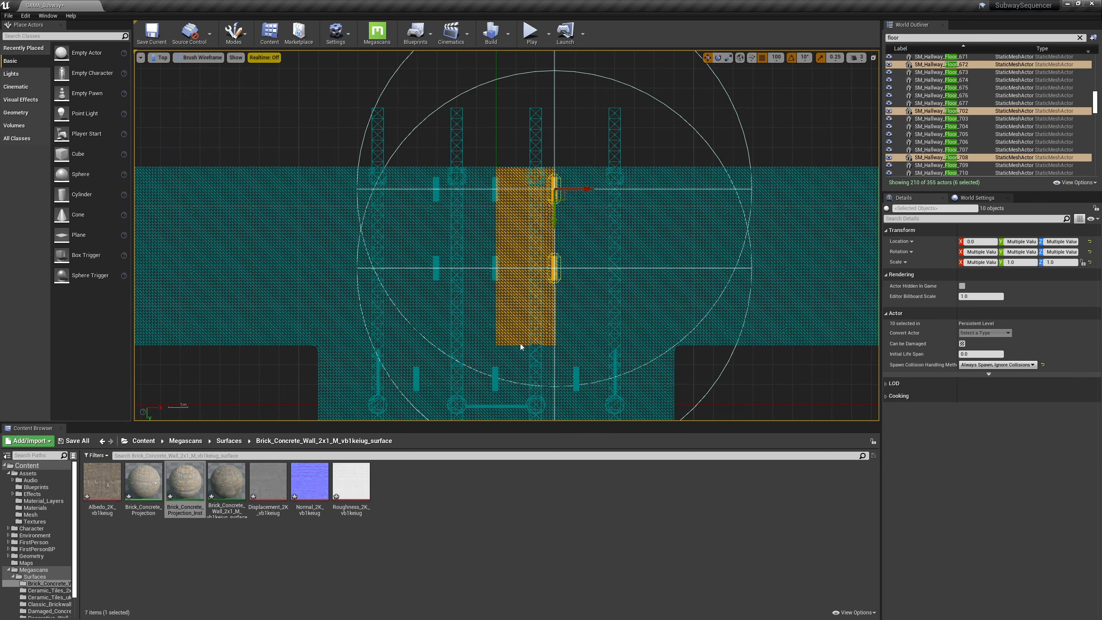
pyautogui.keyDown('alt'); pyautogui.moveTo(521, 346); pyautogui.dragTo(467, 98); pyautogui.keyUp('alt')
pyautogui.moveTo(581, 190); pyautogui.dragTo(600, 190)
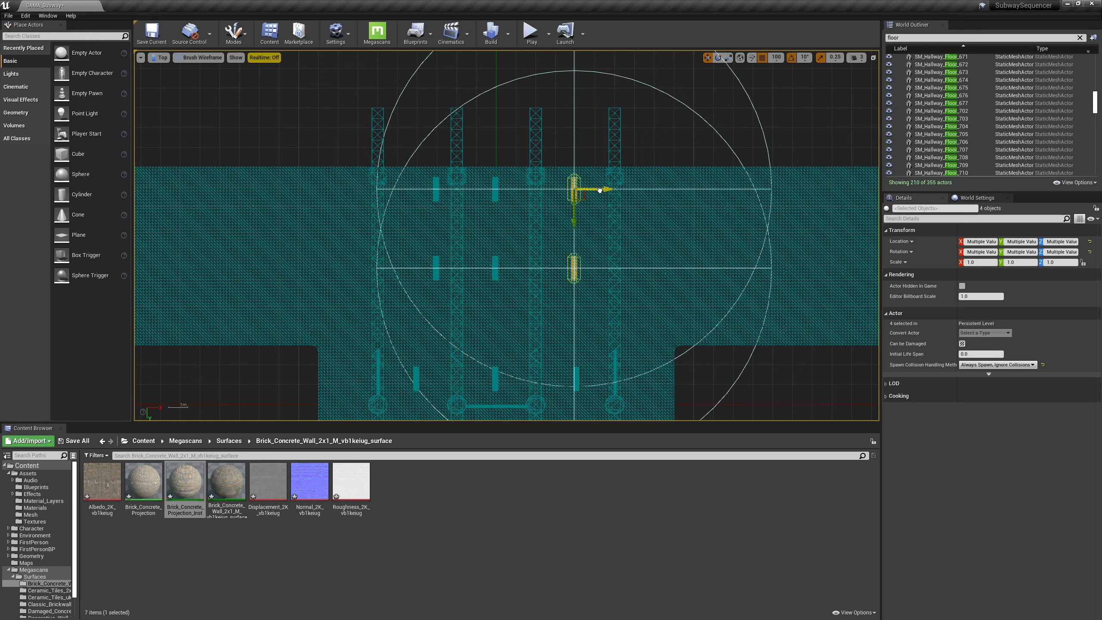
pyautogui.hotkey('ctrl', 'z')
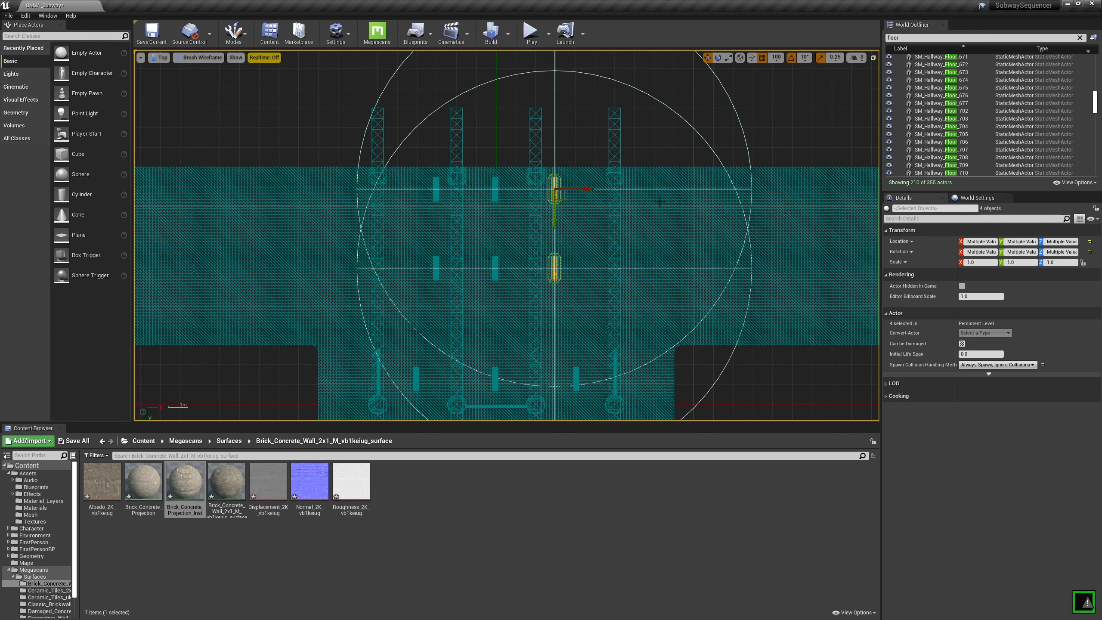
pyautogui.press('[')
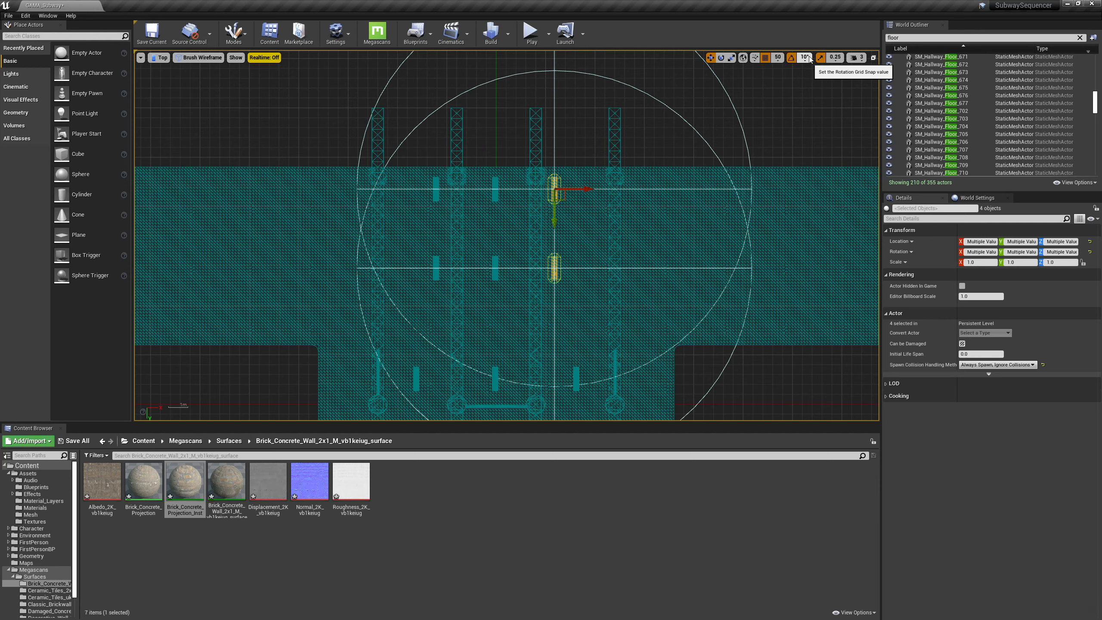
pyautogui.press('[')
pyautogui.moveTo(599, 185); pyautogui.dragTo(621, 186)
# Step: Select the two fixtures at the opposite end of the row without floor or ceiling pieces and shift them to about X -405.6
pyautogui.moveTo(502, 215); pyautogui.dragTo(558, 153, button='right')
pyautogui.moveTo(485, 212); pyautogui.dragTo(468, 94)
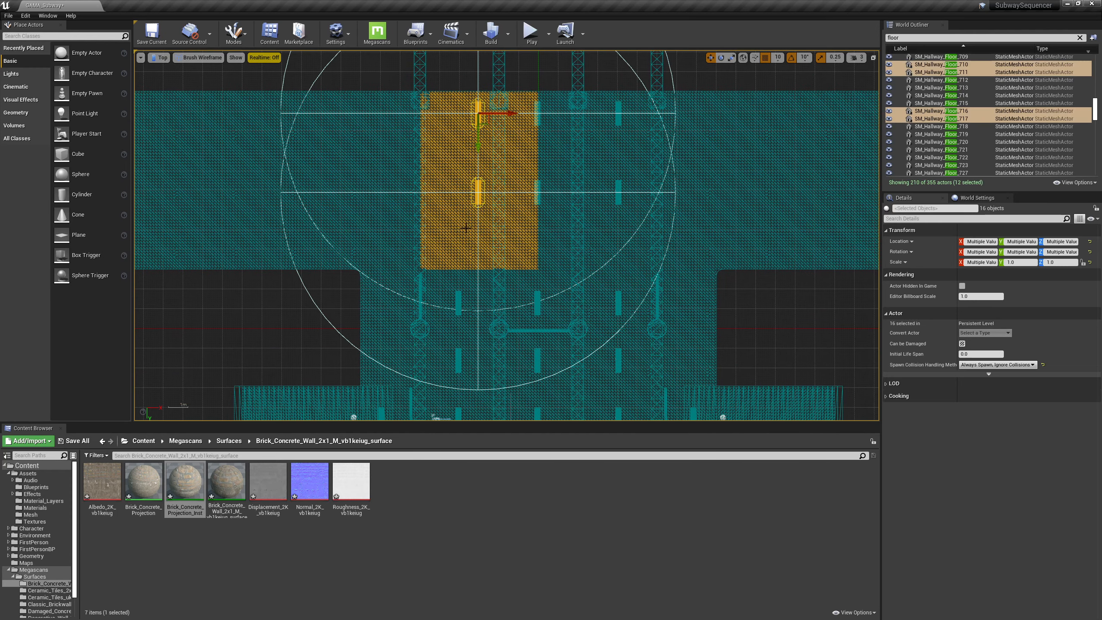
pyautogui.keyDown('ctrl'); pyautogui.keyDown('alt'); pyautogui.moveTo(453, 223); pyautogui.dragTo(424, 66, button='right'); pyautogui.keyUp('alt'); pyautogui.keyUp('ctrl')
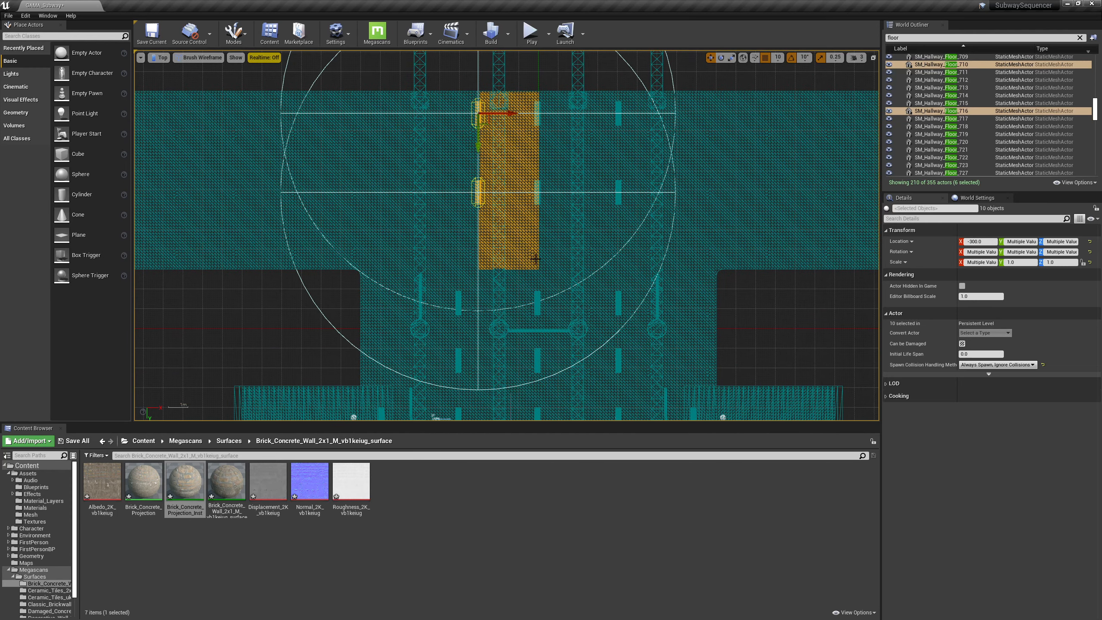
pyautogui.keyDown('ctrl'); pyautogui.keyDown('alt'); pyautogui.moveTo(530, 242); pyautogui.dragTo(504, 65, button='right'); pyautogui.keyUp('alt'); pyautogui.keyUp('ctrl')
pyautogui.moveTo(509, 115); pyautogui.dragTo(491, 124)
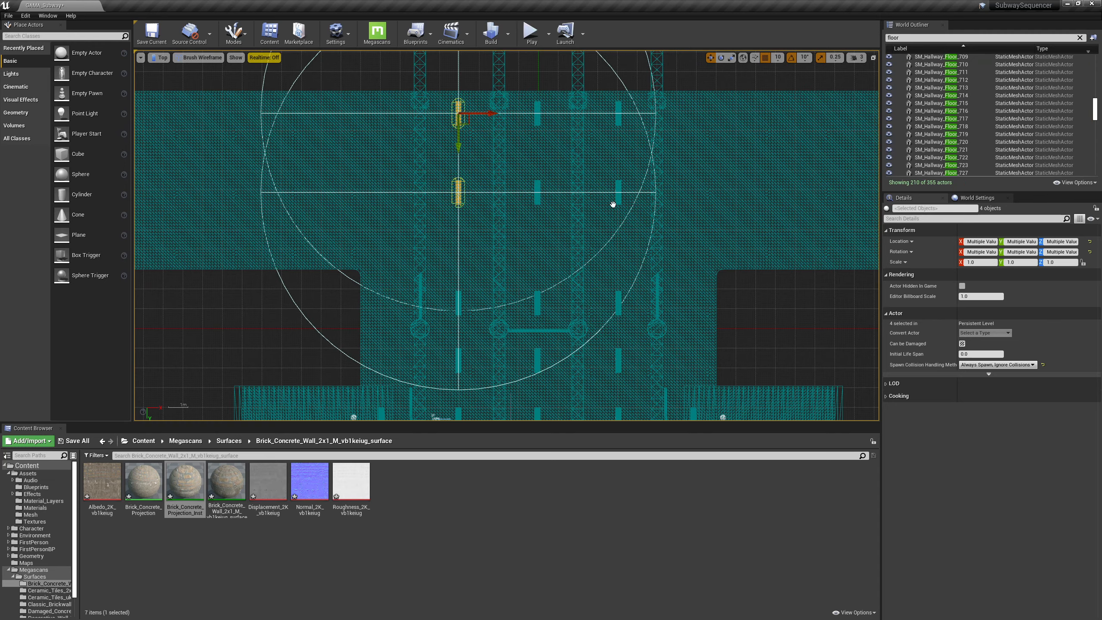
# Step: Return to the lit perspective view and check the repositioned lights on the brick walls with the editor icons hidden
pyautogui.scroll(-2, 613, 204)
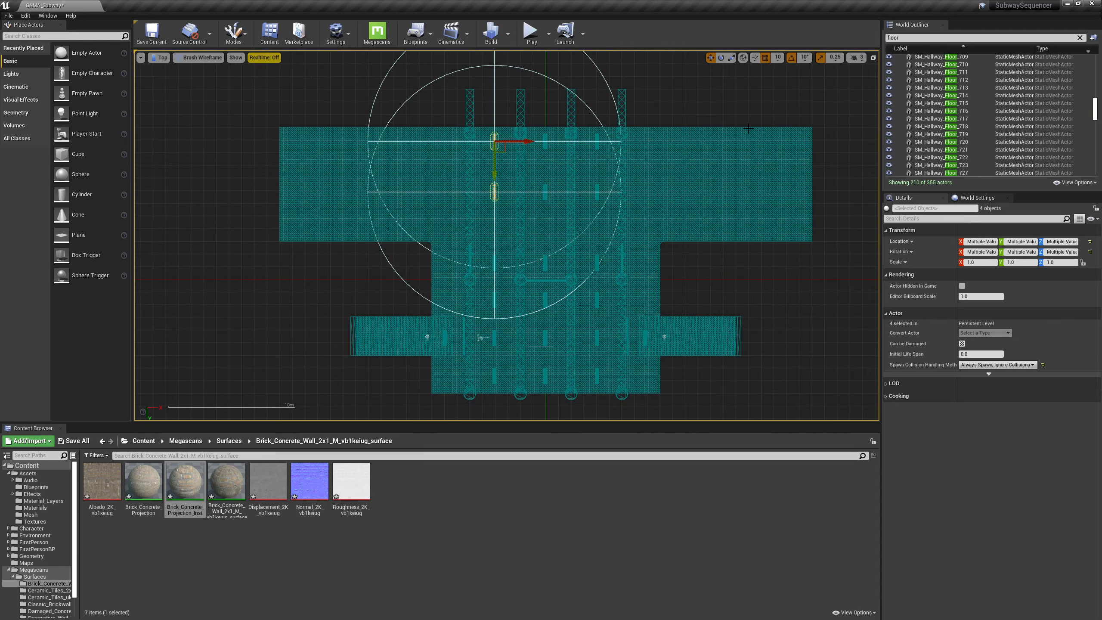
pyautogui.click(873, 57)
pyautogui.click(502, 246)
pyautogui.moveTo(496, 244); pyautogui.dragTo(430, 230, button='right')
pyautogui.press('g')
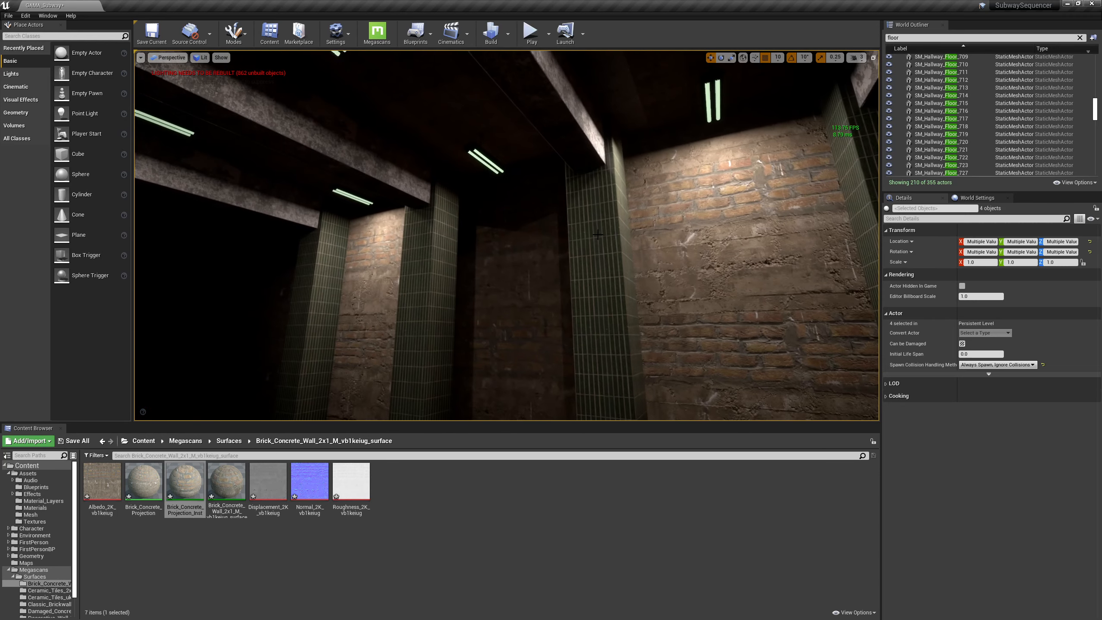
# Step: Show the editor icons and refresh the middle ceiling light's preview by nudging it vertically and undoing the move
pyautogui.press('g')
pyautogui.click(486, 166)
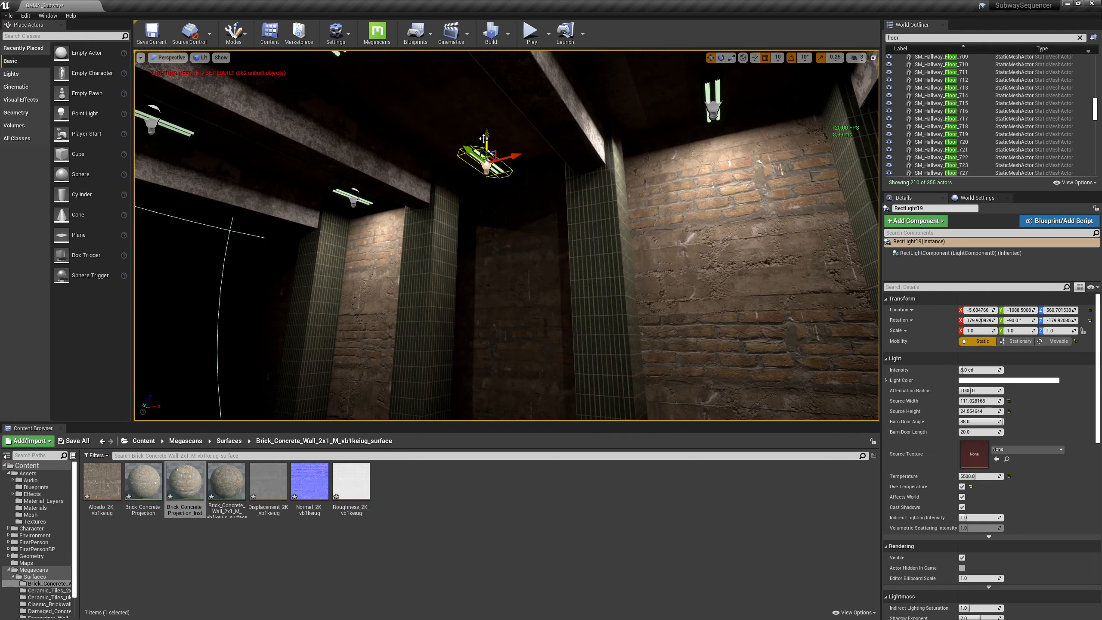
pyautogui.moveTo(486, 139); pyautogui.dragTo(486, 138)
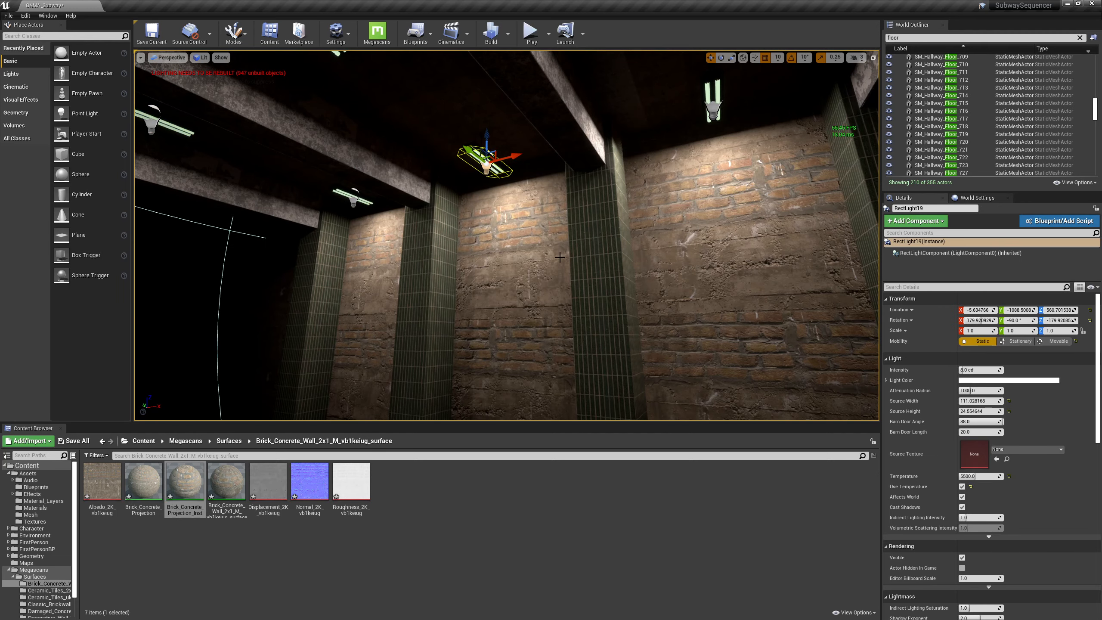
pyautogui.hotkey('ctrl', 'z')
# Step: Select the three rect lights along the brick wall together and set their attenuation radius to 1300
pyautogui.moveTo(559, 258); pyautogui.dragTo(592, 286, button='right')
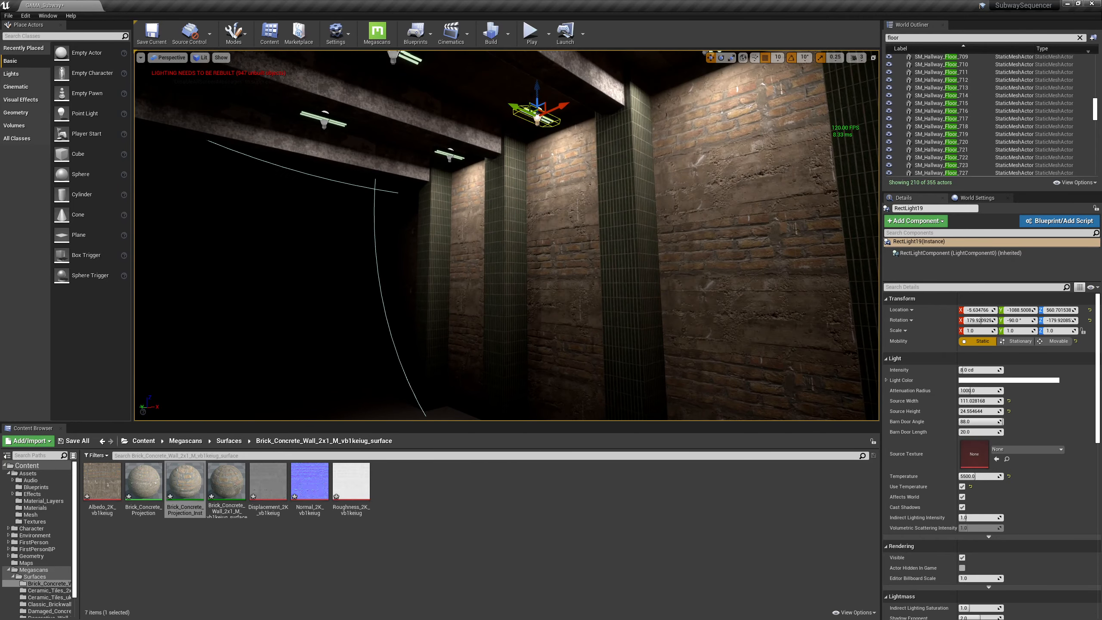
pyautogui.click(450, 157)
pyautogui.moveTo(484, 195); pyautogui.dragTo(582, 208, button='right')
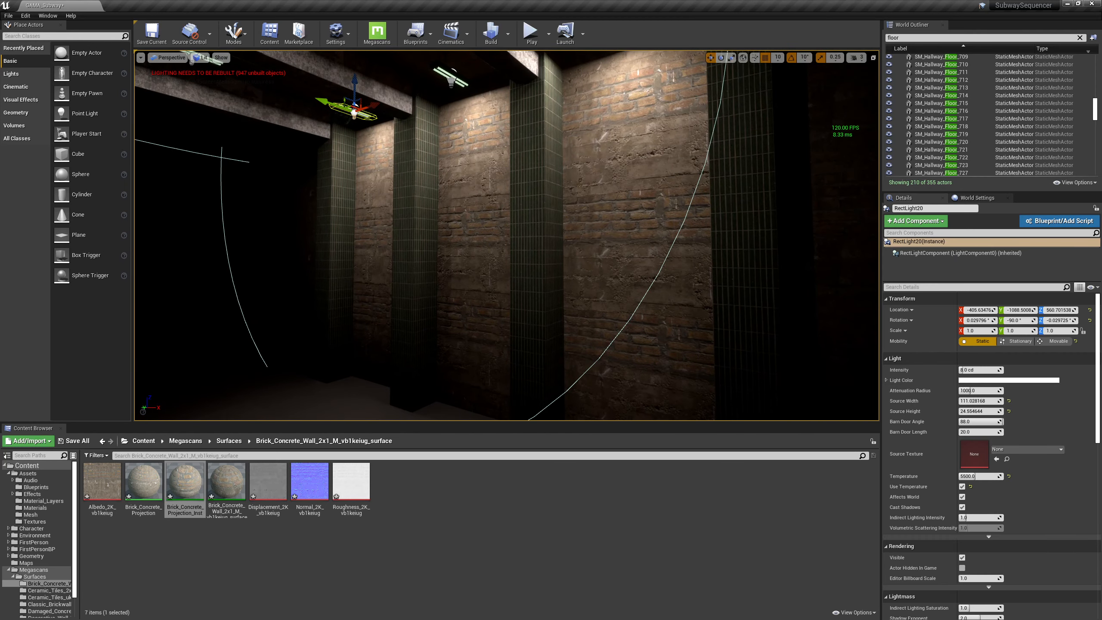
pyautogui.keyDown('ctrl'); pyautogui.click(451, 83); pyautogui.keyUp('ctrl')
pyautogui.moveTo(454, 87); pyautogui.dragTo(520, 48, button='right')
pyautogui.keyDown('ctrl'); pyautogui.click(485, 168); pyautogui.keyUp('ctrl')
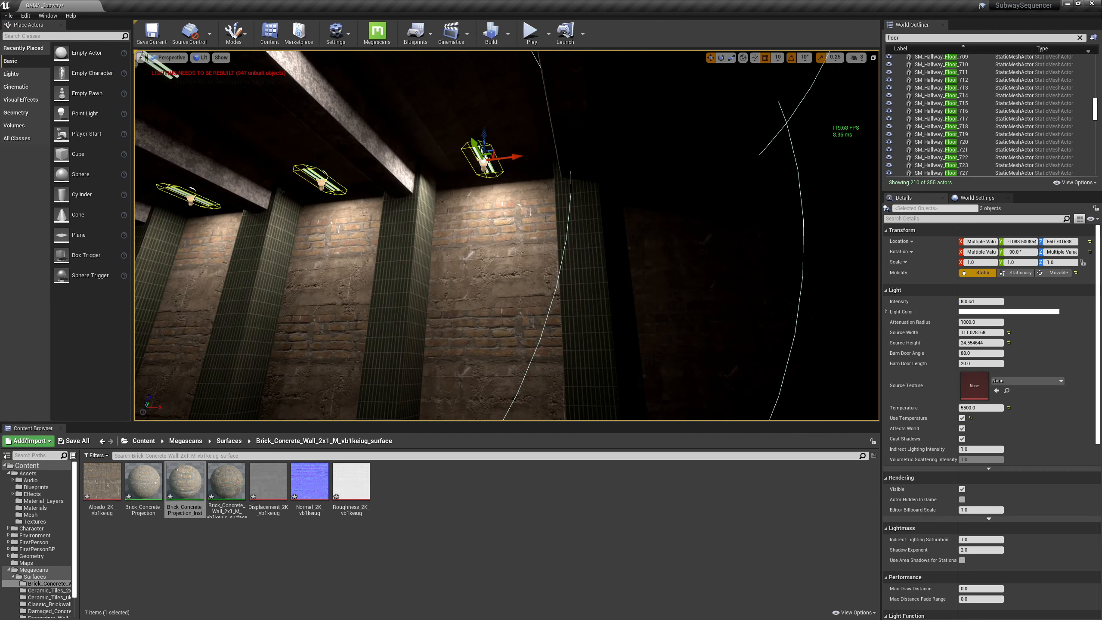
pyautogui.click(996, 321)
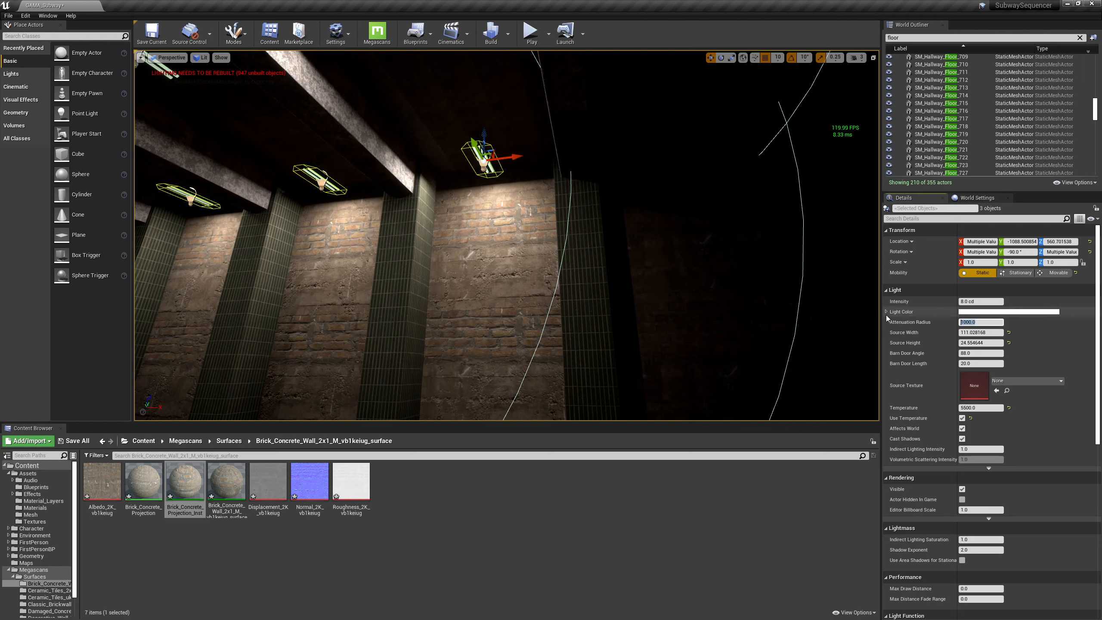
pyautogui.write('13')
pyautogui.press('Return')
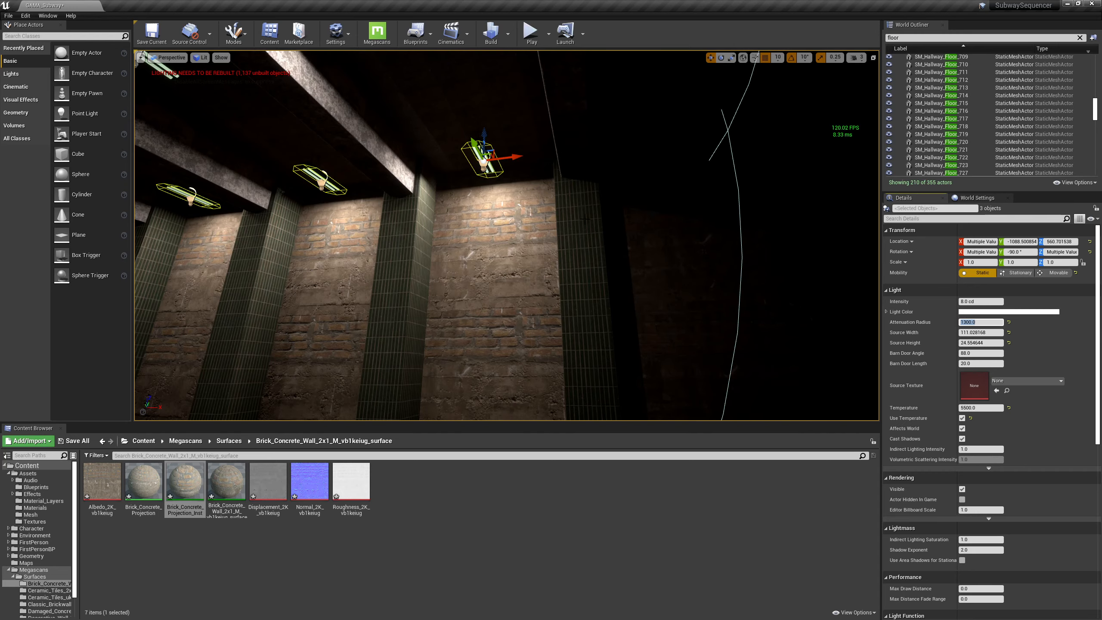
# Step: Hide the editor icons and examine the lit brick walls from across the station hall
pyautogui.moveTo(593, 220); pyautogui.dragTo(434, 269, button='right')
pyautogui.press('g')
pyautogui.moveTo(599, 209); pyautogui.dragTo(605, 256, button='right')
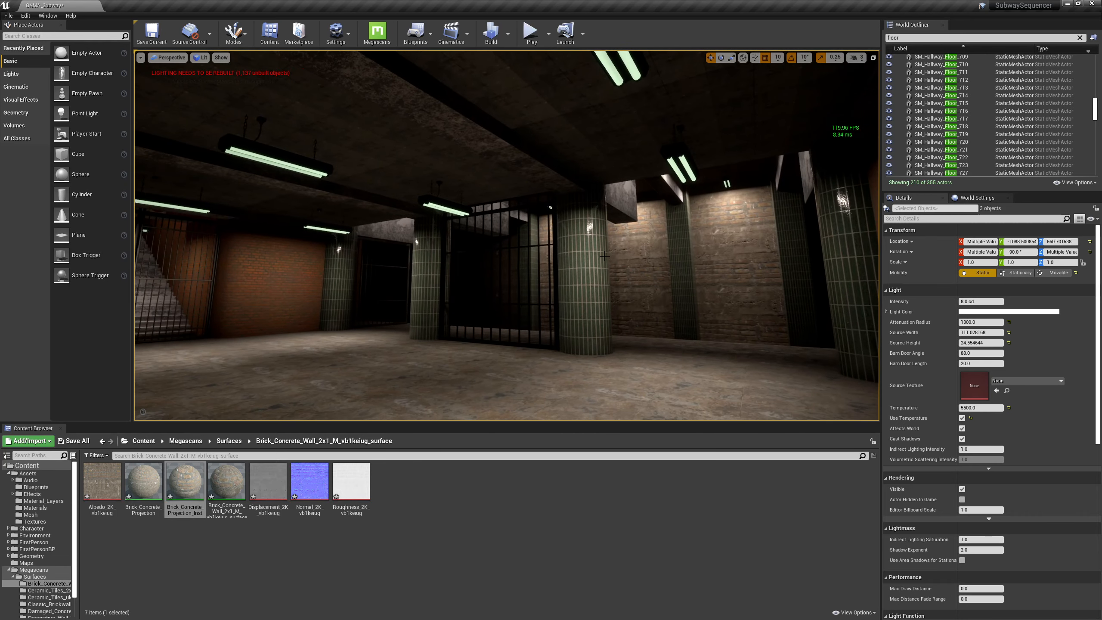